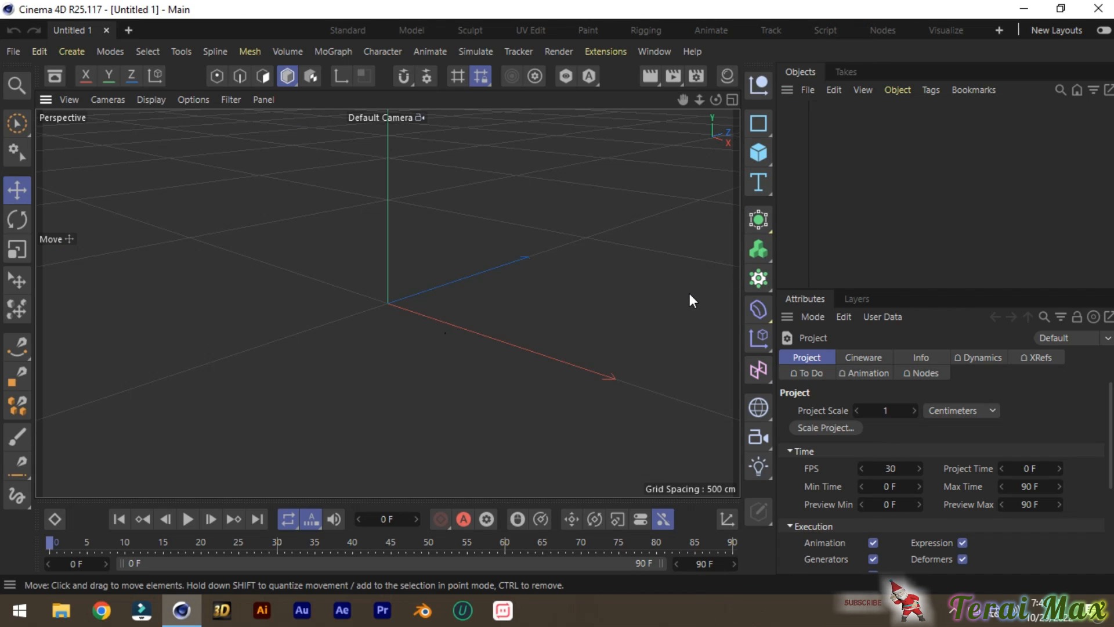
# - Add an extruded text object reading "T" and set its depth to 30 cm
pyautogui.click(771, 194)
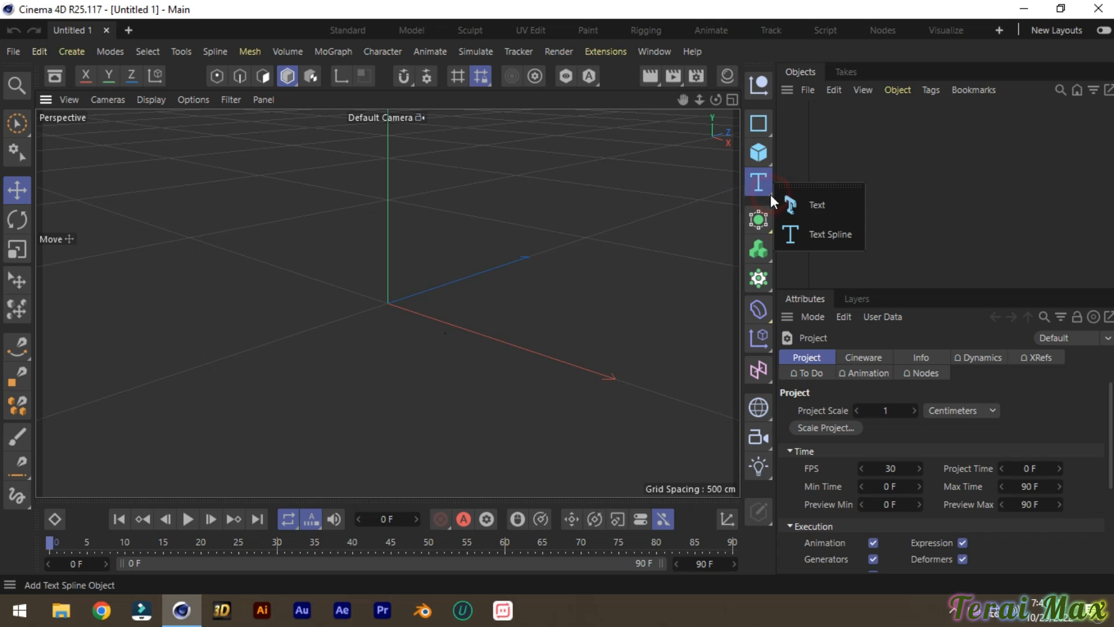
pyautogui.click(810, 207)
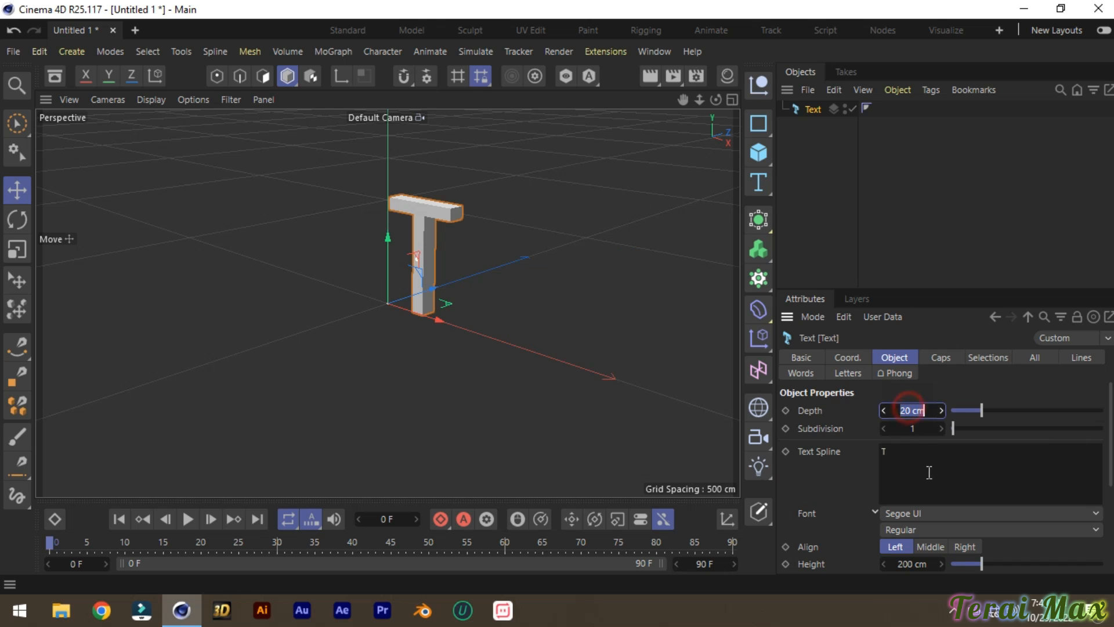
pyautogui.press('Return')
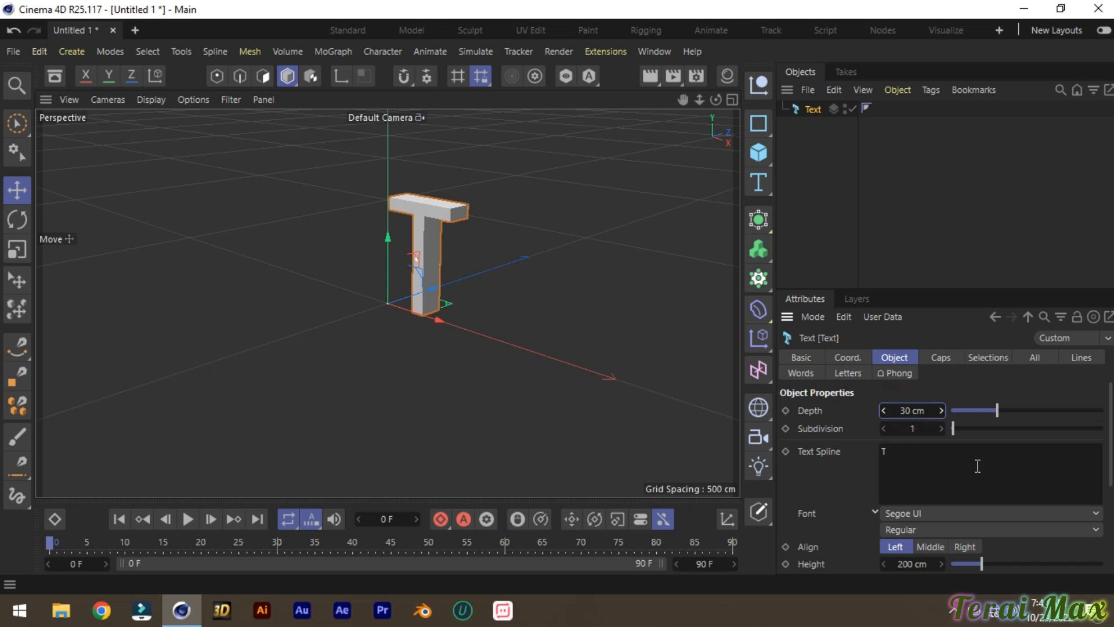
# - Set the text object's alignment to Middle
pyautogui.moveTo(716, 100); pyautogui.dragTo(742, 101)
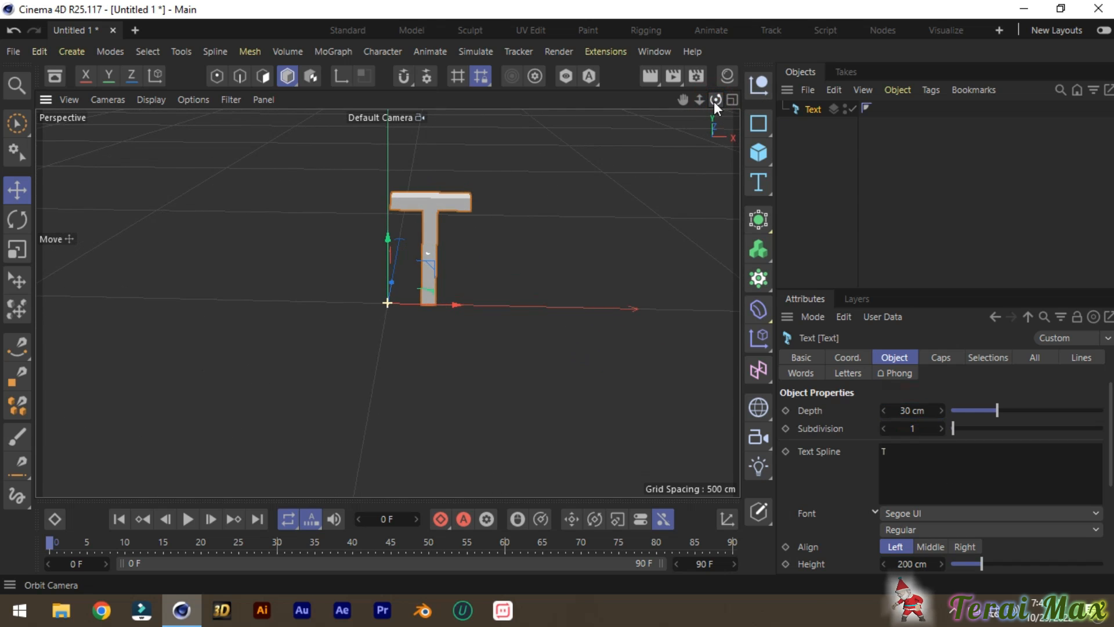
pyautogui.click(929, 549)
pyautogui.scroll(-3, 852, 495)
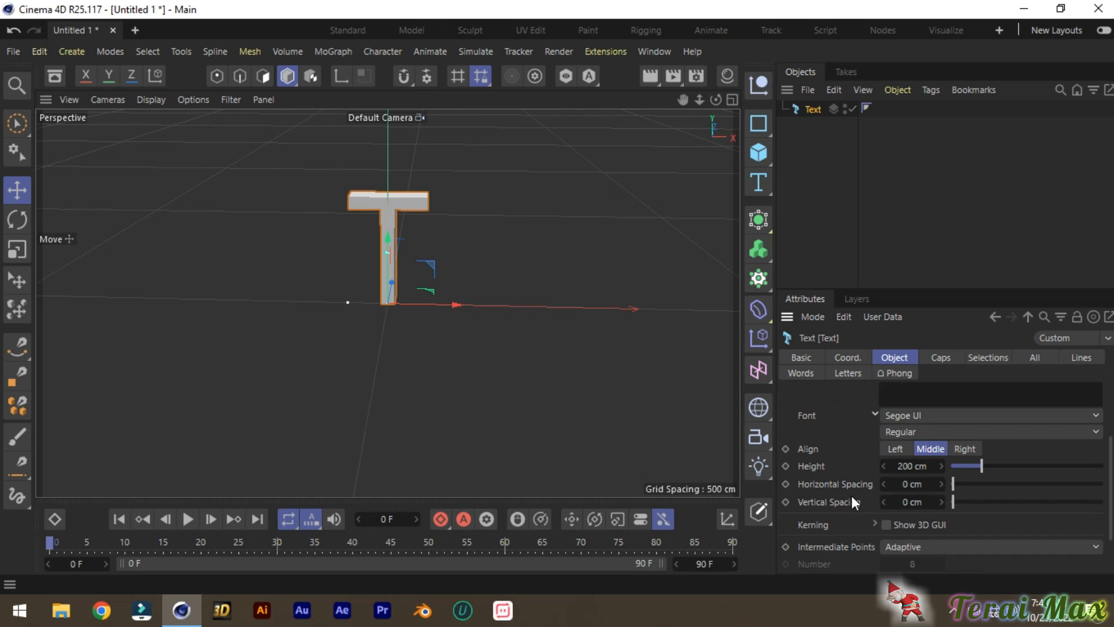
pyautogui.scroll(-2, 851, 496)
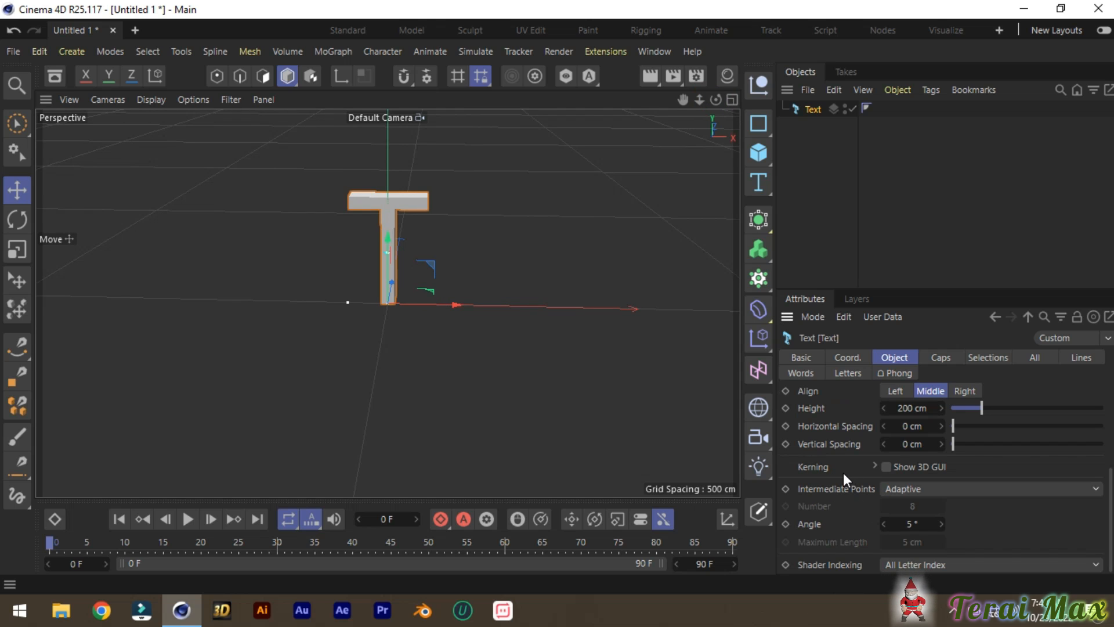
pyautogui.scroll(5, 845, 472)
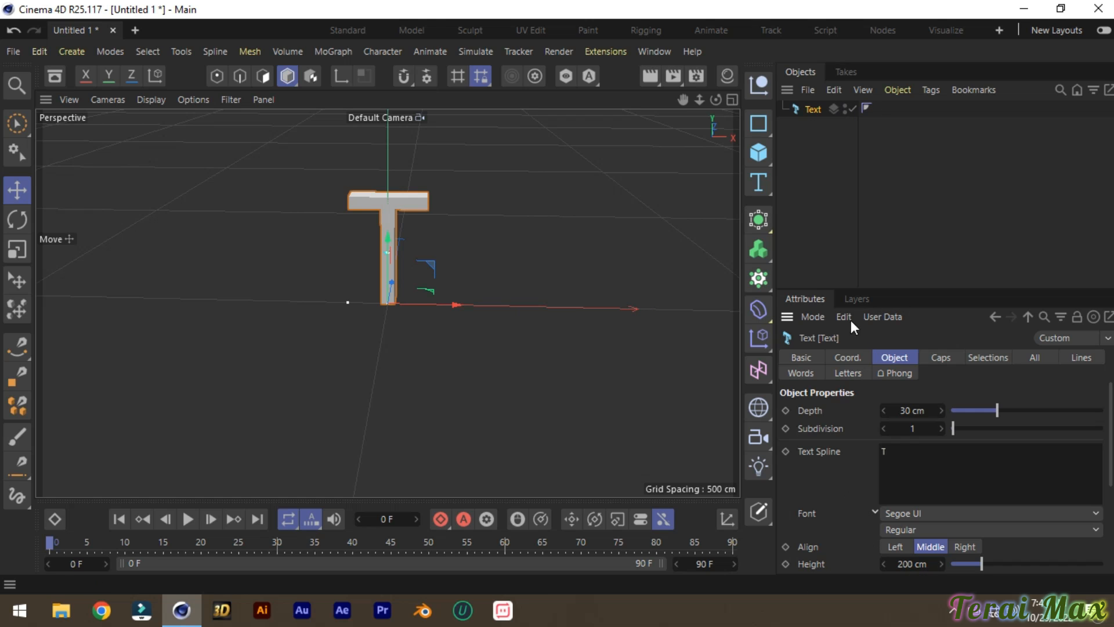
# - Add a Collider Body simulation tag to the Text object and deselect the object
pyautogui.rightClick(817, 111)
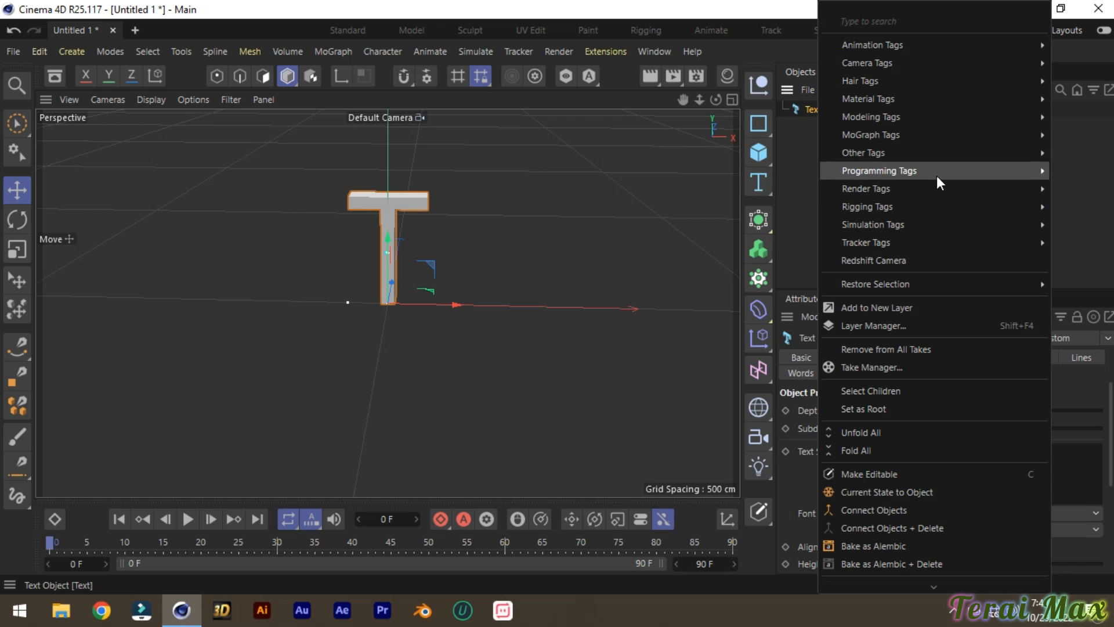
pyautogui.moveTo(969, 228)
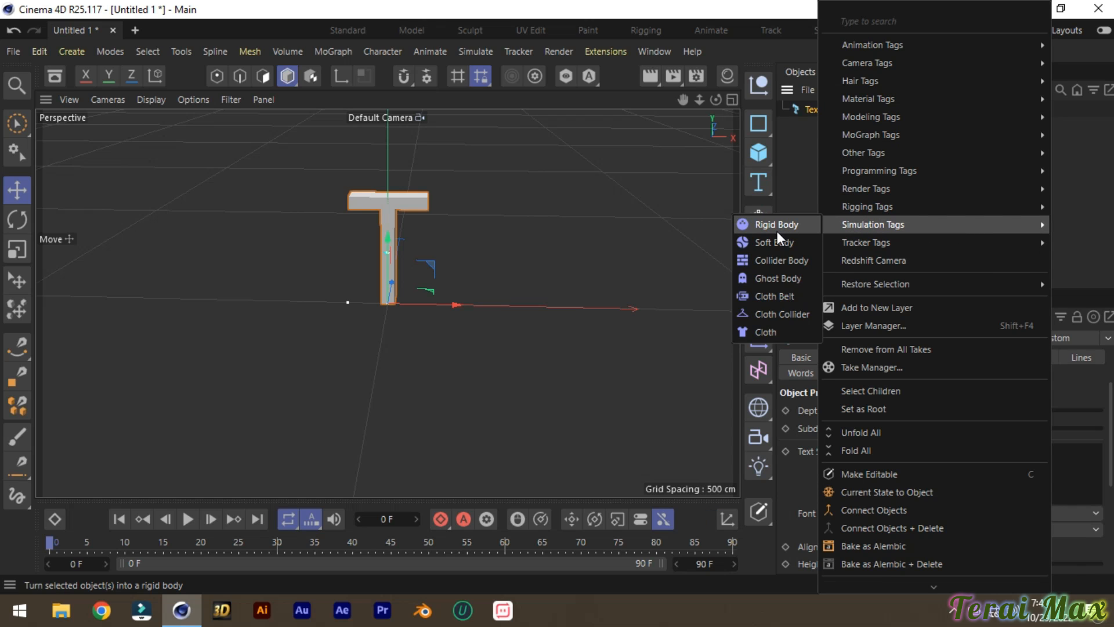
pyautogui.click(778, 260)
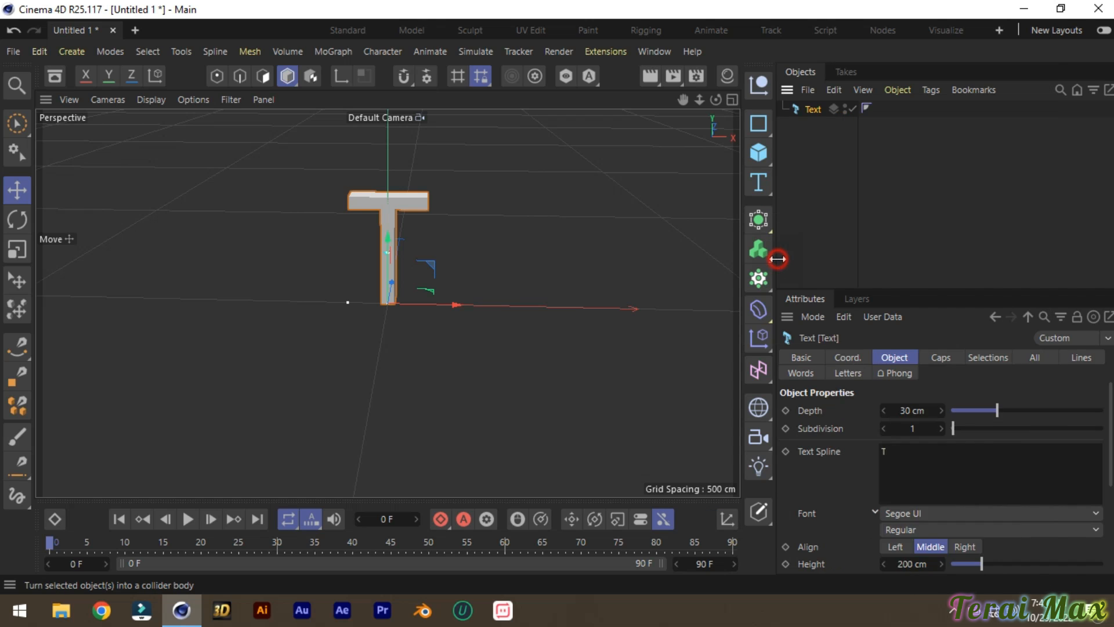
pyautogui.click(824, 169)
pyautogui.click(813, 109)
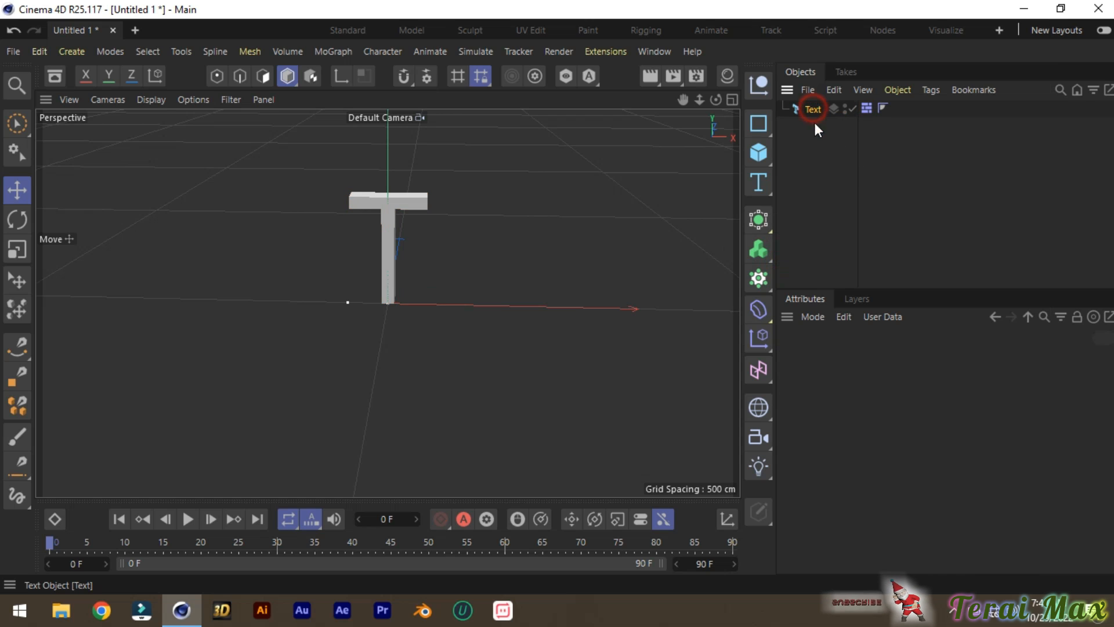
pyautogui.click(823, 176)
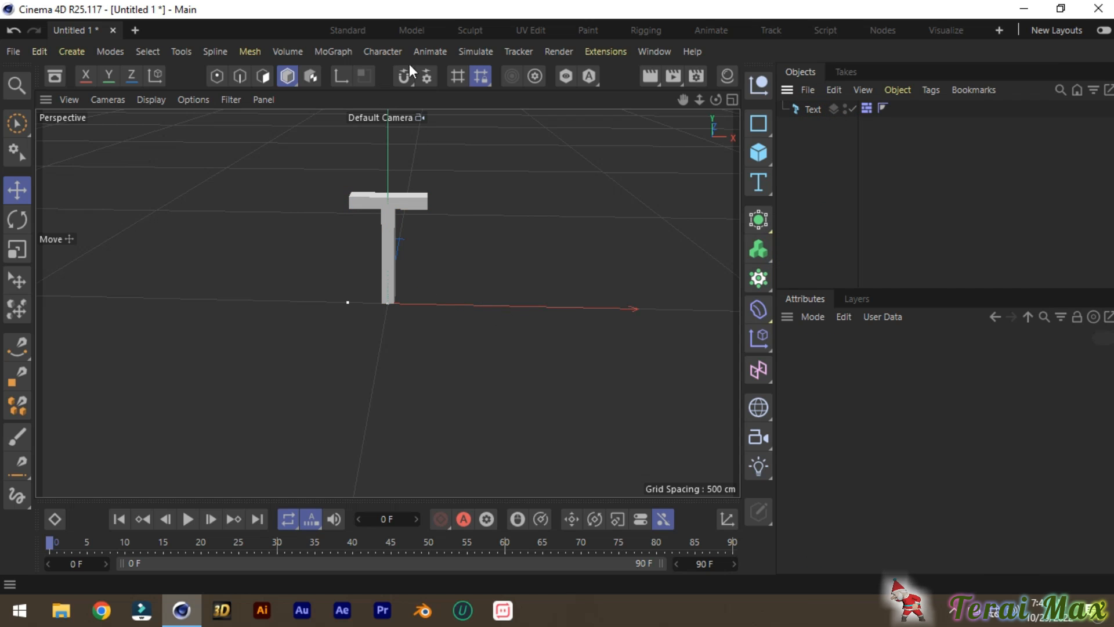
# - Add a particle emitter and set its pitch rotation (R.P) to -90°
pyautogui.click(487, 53)
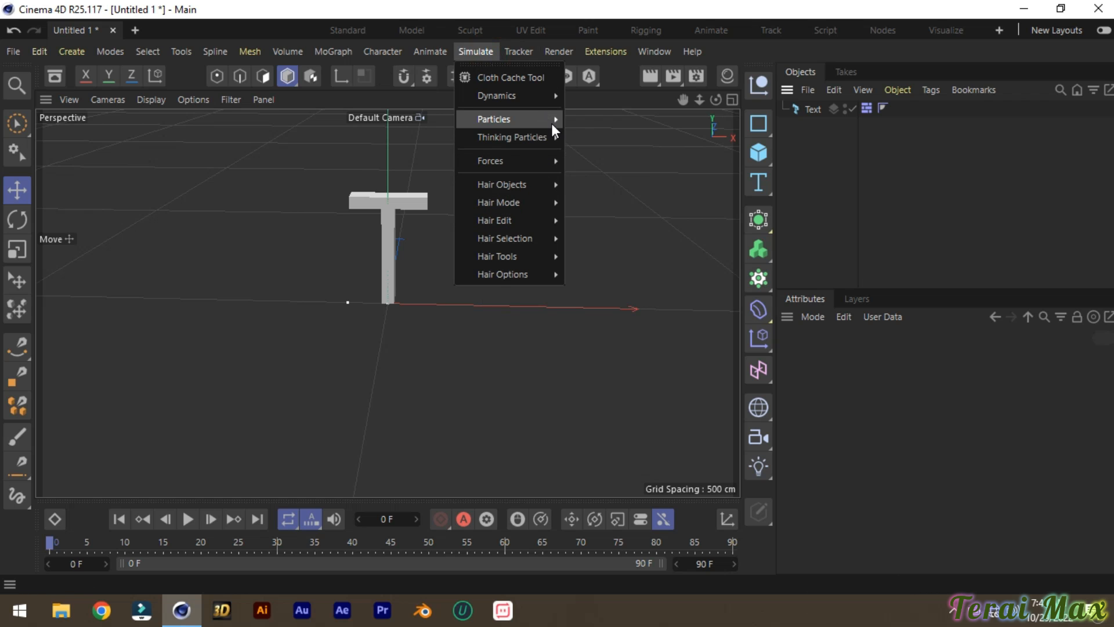
pyautogui.moveTo(551, 123)
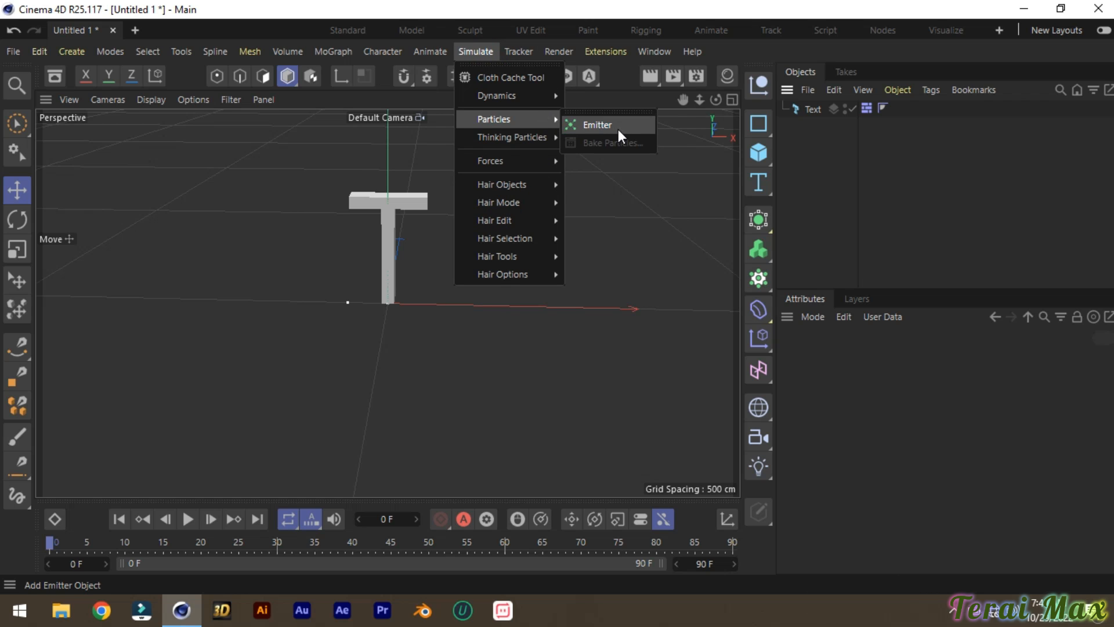
pyautogui.click(617, 130)
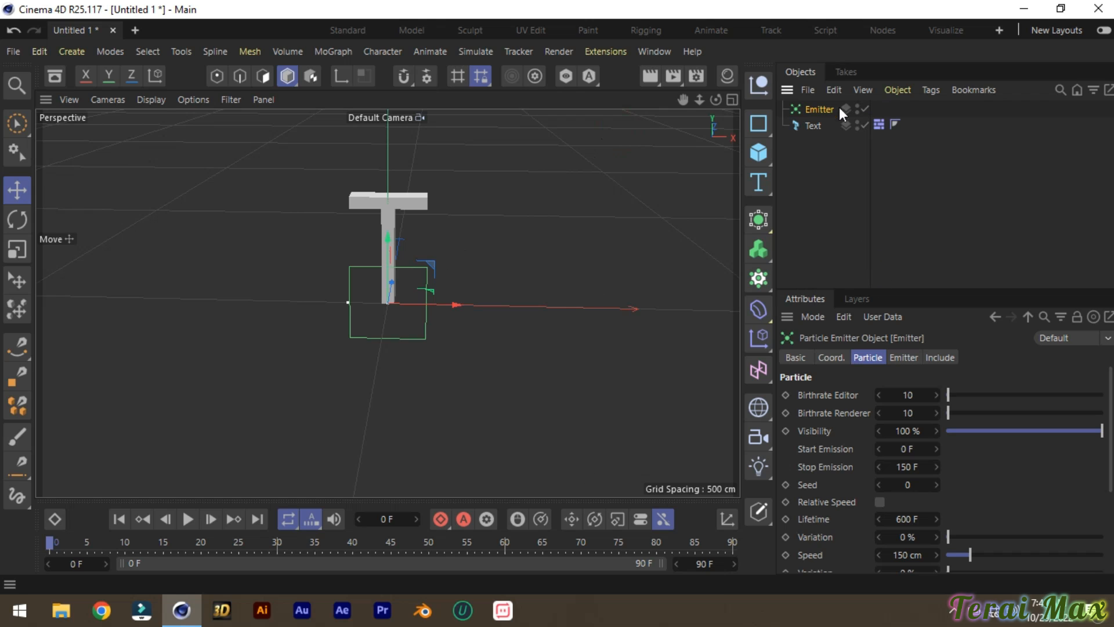
pyautogui.click(832, 358)
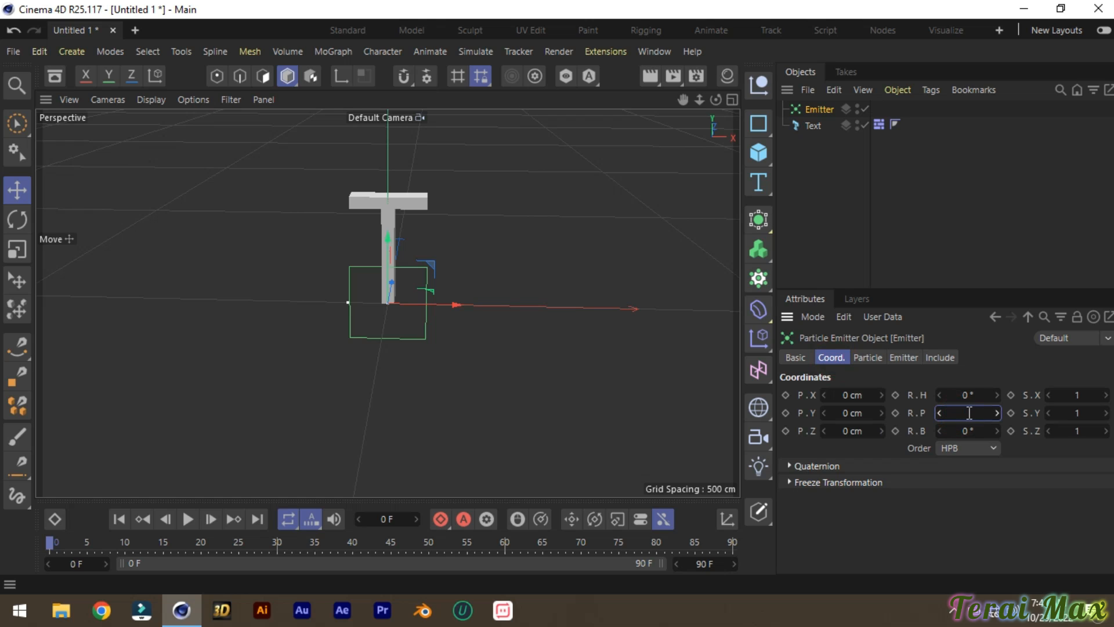
pyautogui.press('Return')
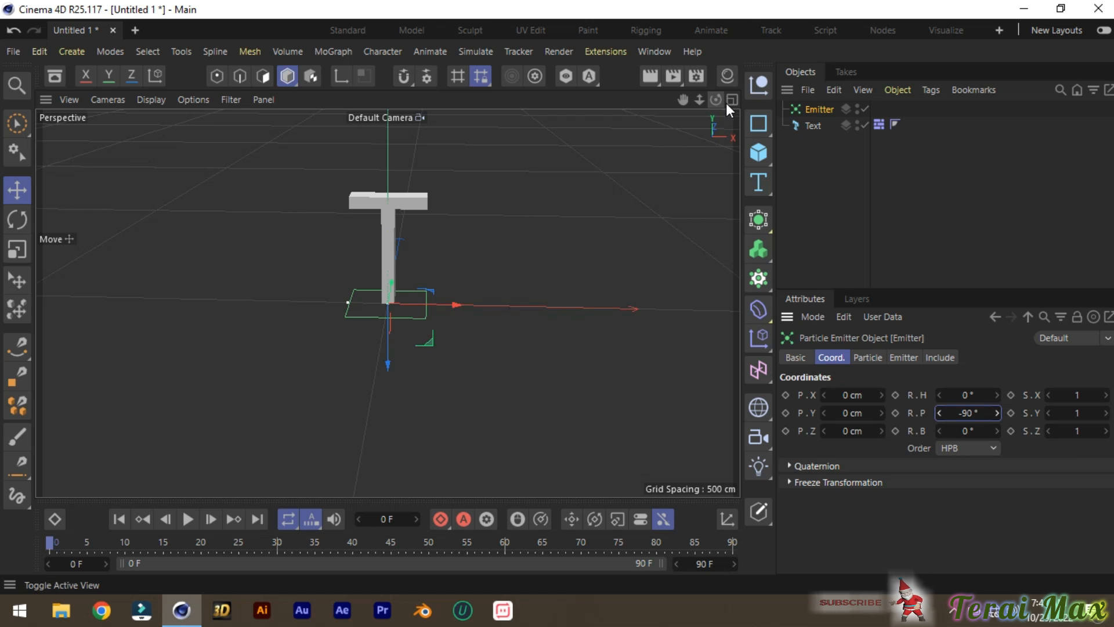
# - Move the emitter along the Z axis to a P.Z of about -207 cm
pyautogui.moveTo(685, 99); pyautogui.dragTo(720, 159)
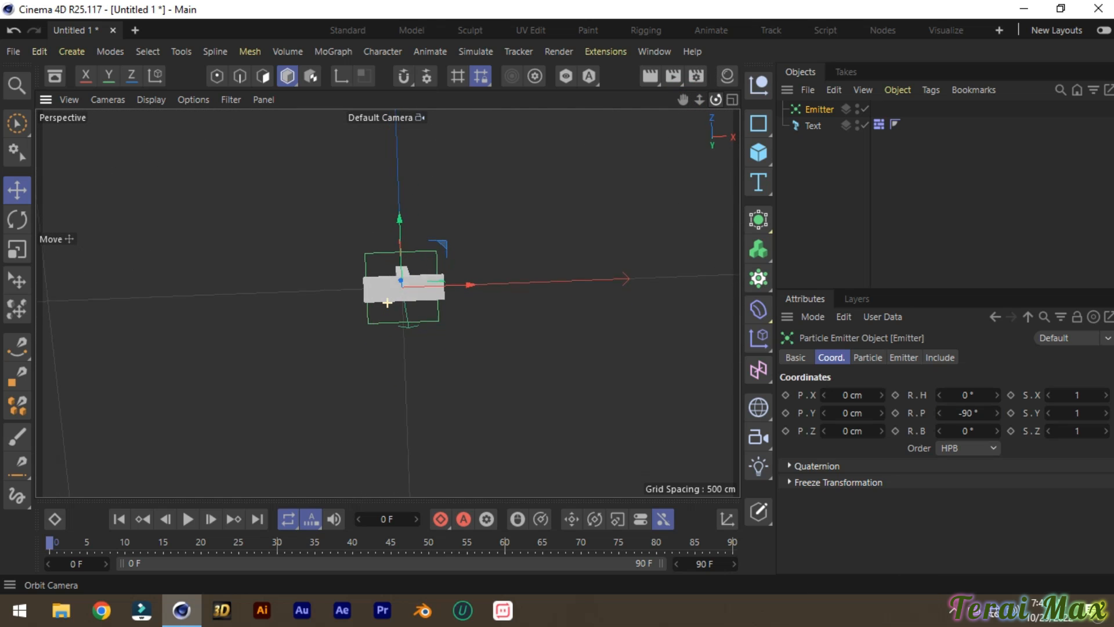
pyautogui.scroll(10, 469, 265)
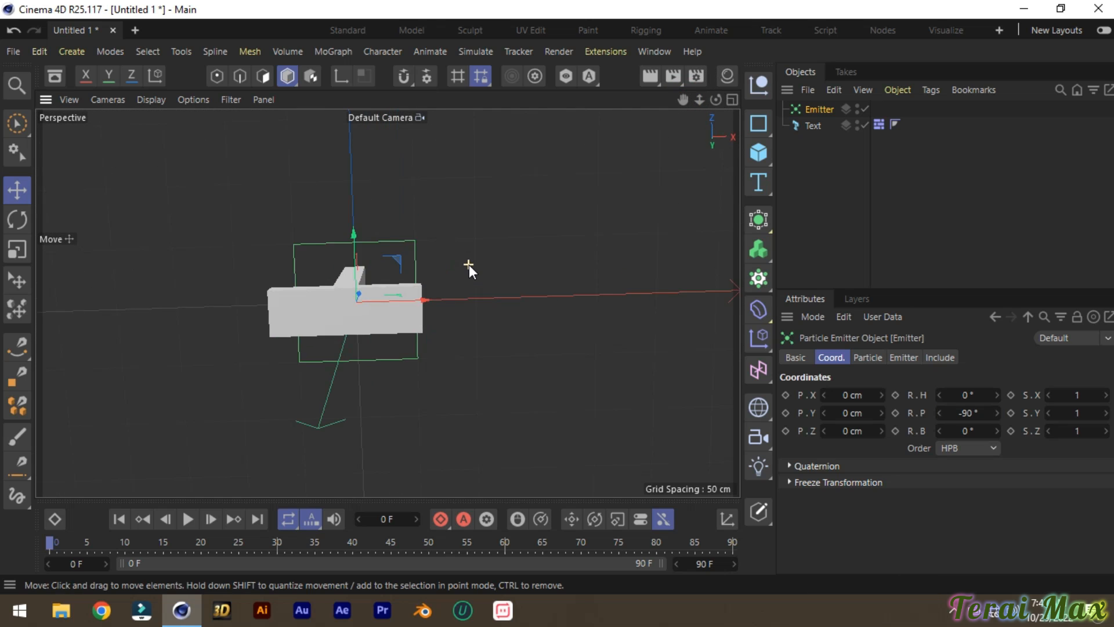
pyautogui.moveTo(683, 100); pyautogui.dragTo(856, 32)
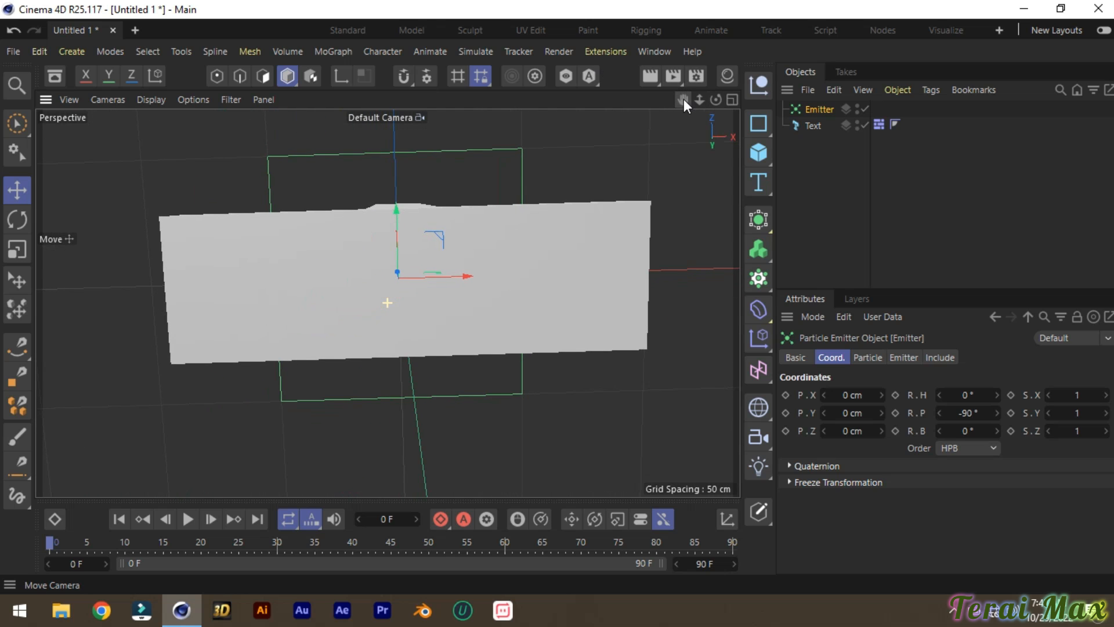
pyautogui.moveTo(713, 108); pyautogui.dragTo(597, 138)
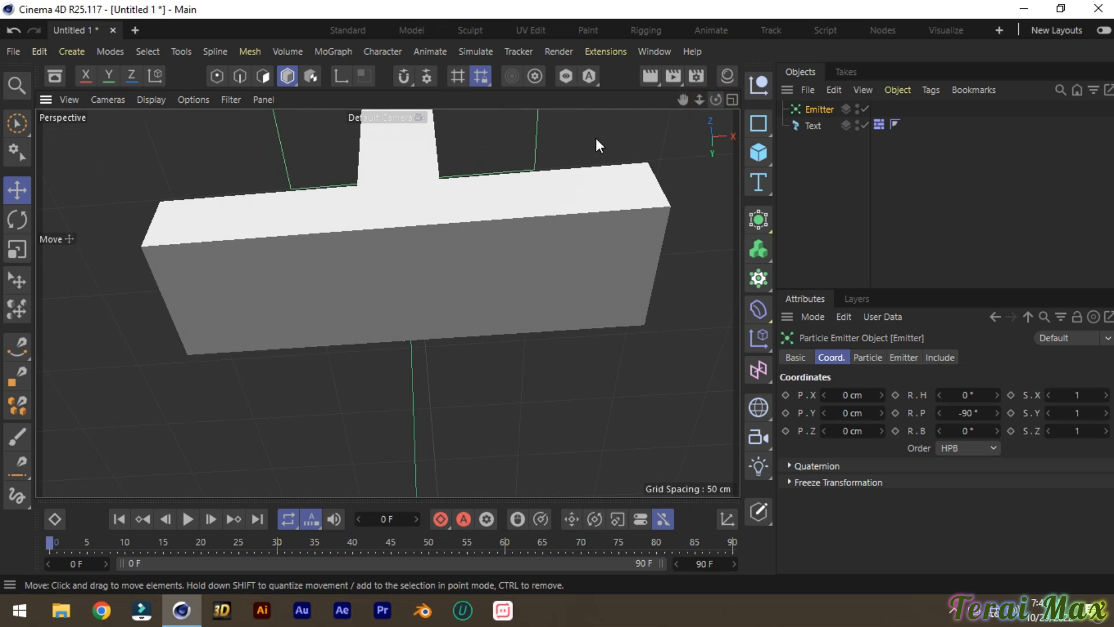
pyautogui.moveTo(683, 101); pyautogui.dragTo(686, 227)
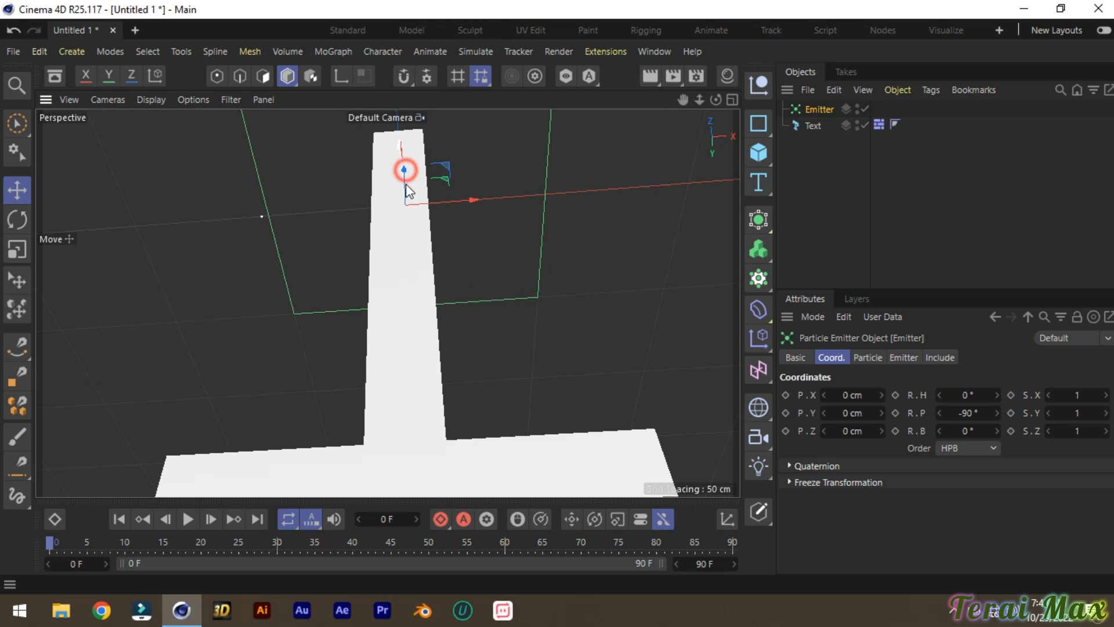
pyautogui.moveTo(406, 185); pyautogui.dragTo(410, 489)
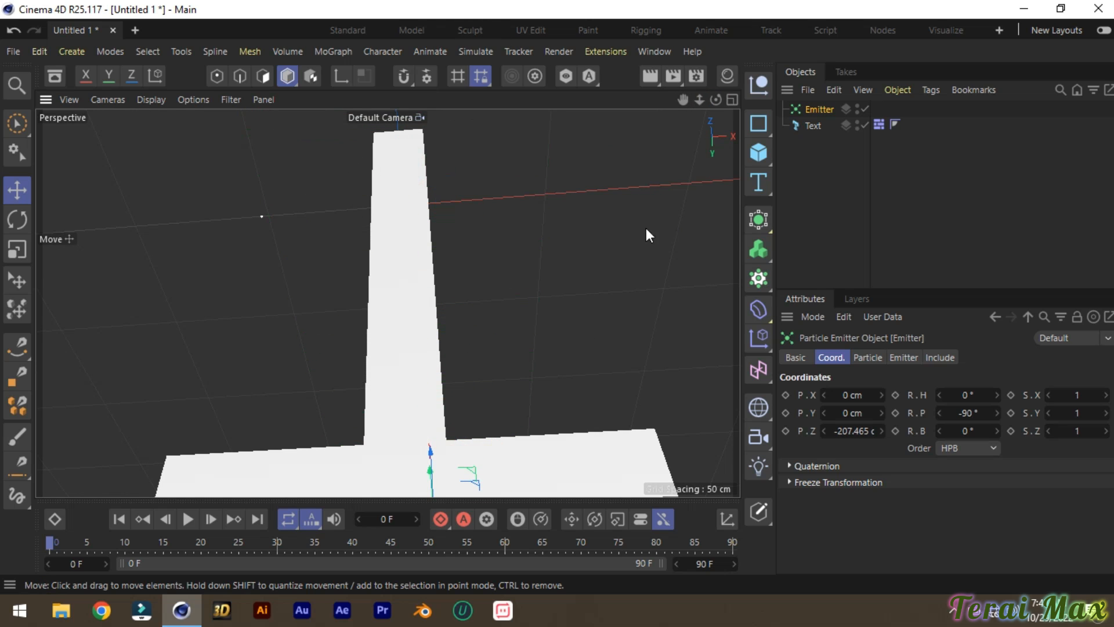
# - Move the emitter along all three axes to about X 214 cm, Y -393 cm, Z 29 cm
pyautogui.moveTo(717, 100); pyautogui.dragTo(719, 145)
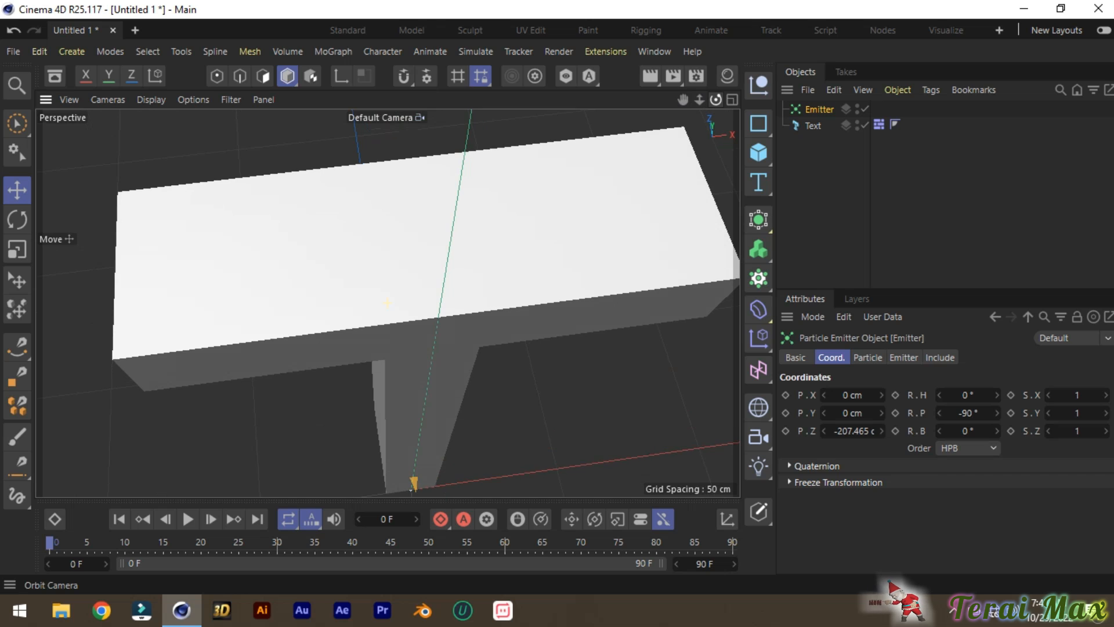
pyautogui.scroll(-5, 567, 342)
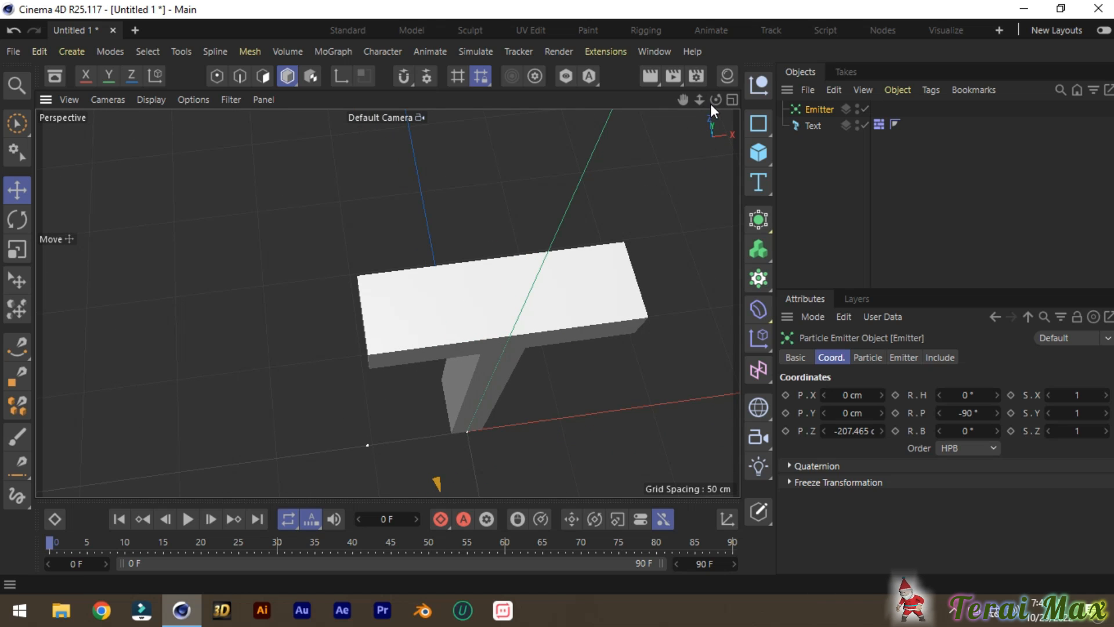
pyautogui.scroll(-3, 567, 337)
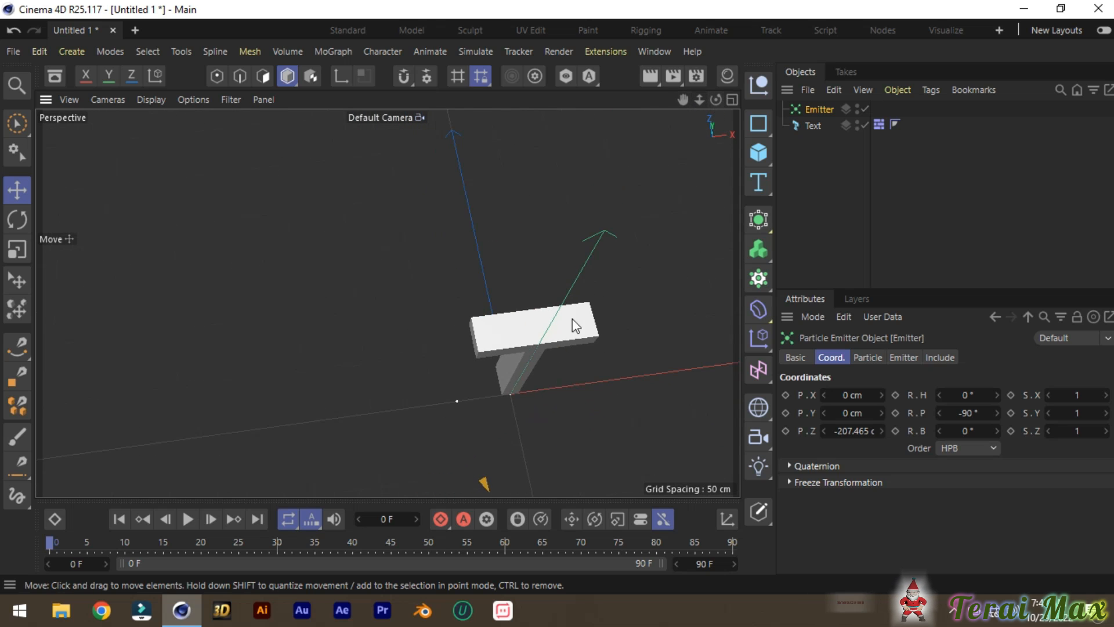
pyautogui.moveTo(715, 100); pyautogui.dragTo(795, 153)
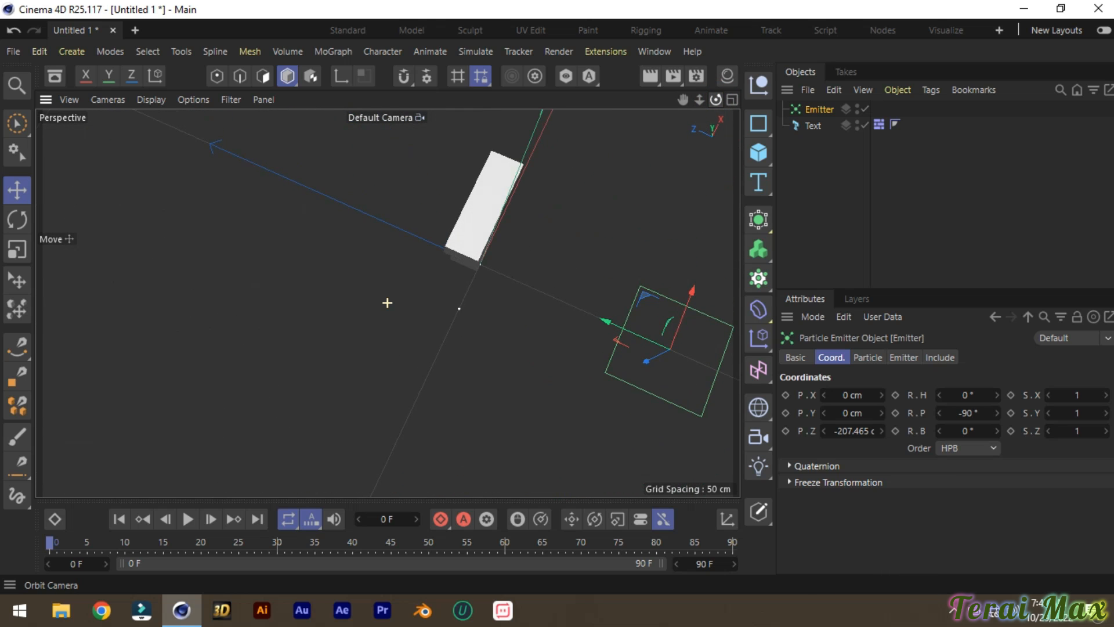
pyautogui.moveTo(672, 294); pyautogui.dragTo(685, 255)
pyautogui.moveTo(670, 147); pyautogui.dragTo(496, 200)
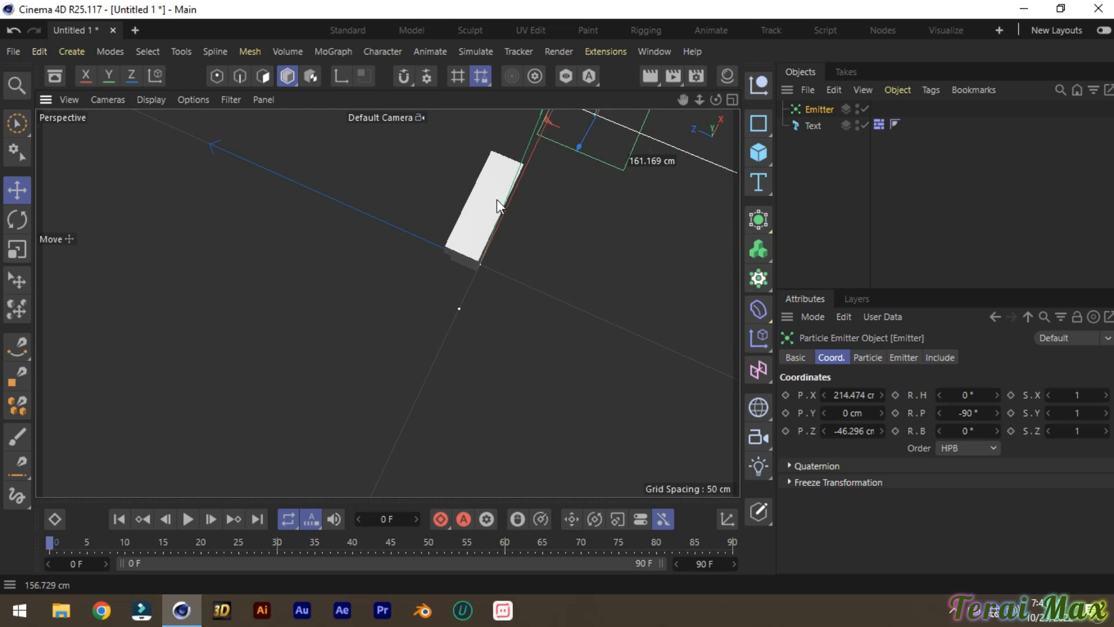
pyautogui.moveTo(578, 148); pyautogui.dragTo(510, 264)
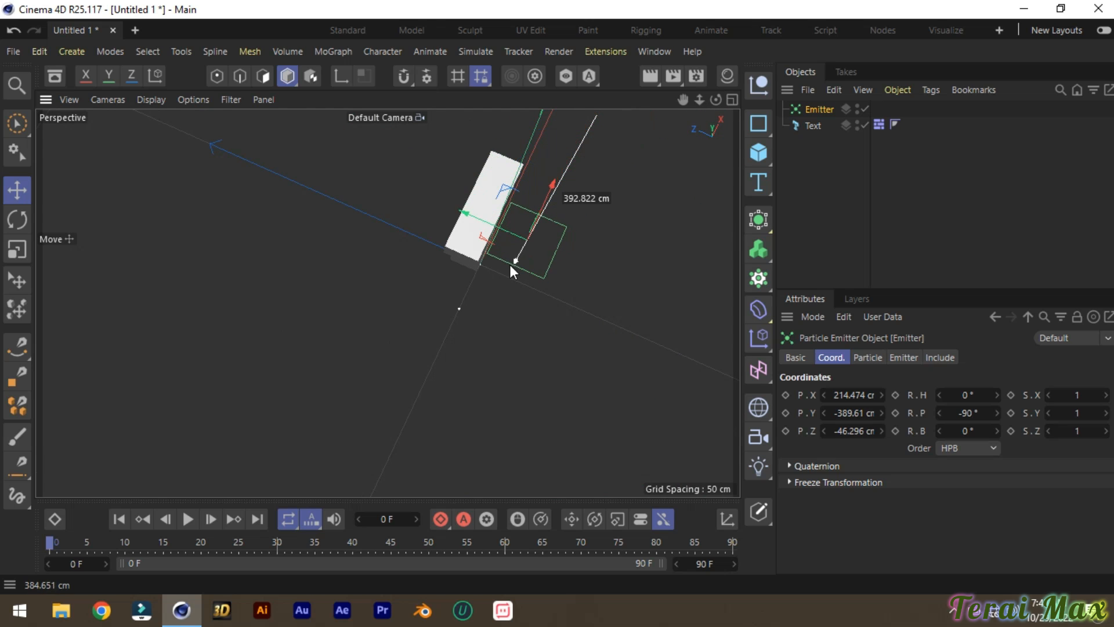
pyautogui.moveTo(462, 213); pyautogui.dragTo(441, 174)
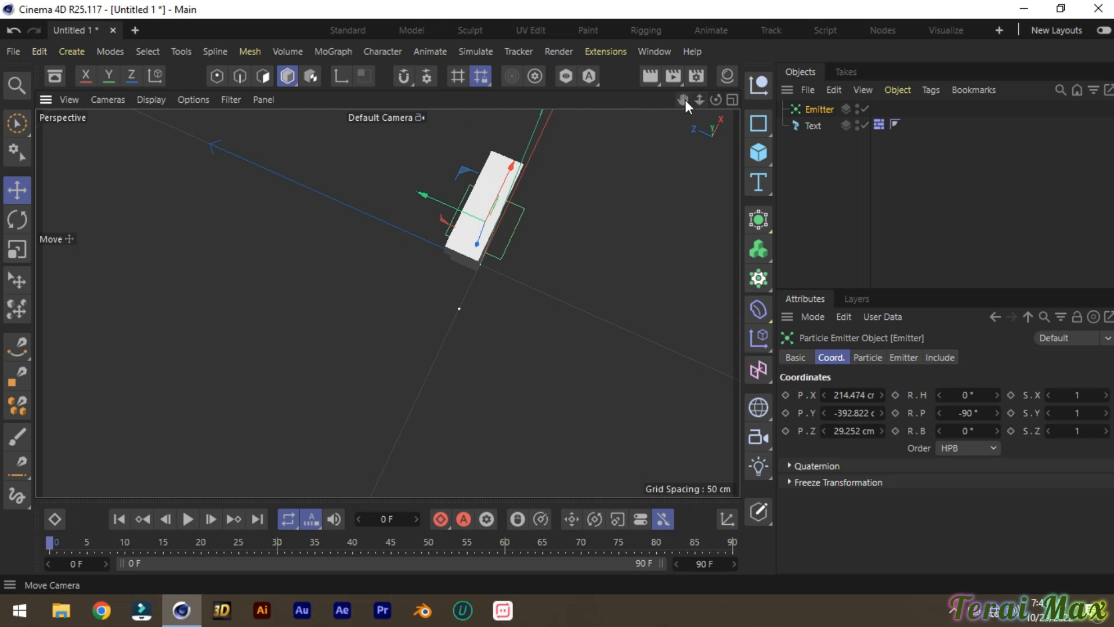
# - Reposition the emitter beside the letter at about X 163 cm, Y -123 cm, Z -207 cm
pyautogui.moveTo(684, 99); pyautogui.dragTo(647, 244)
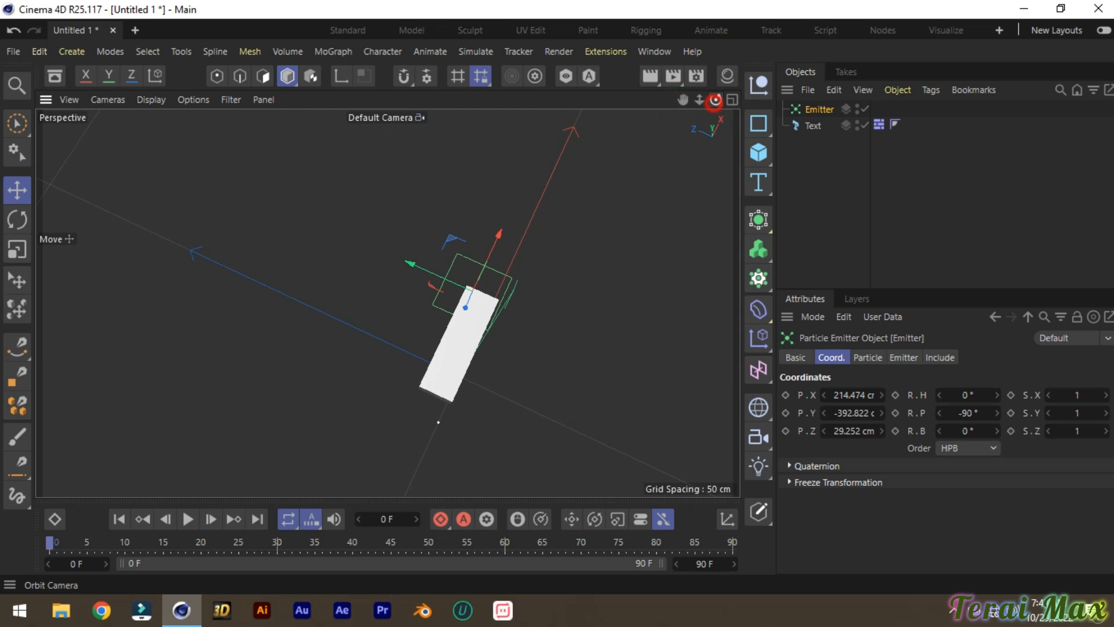
pyautogui.moveTo(715, 102); pyautogui.dragTo(758, 83)
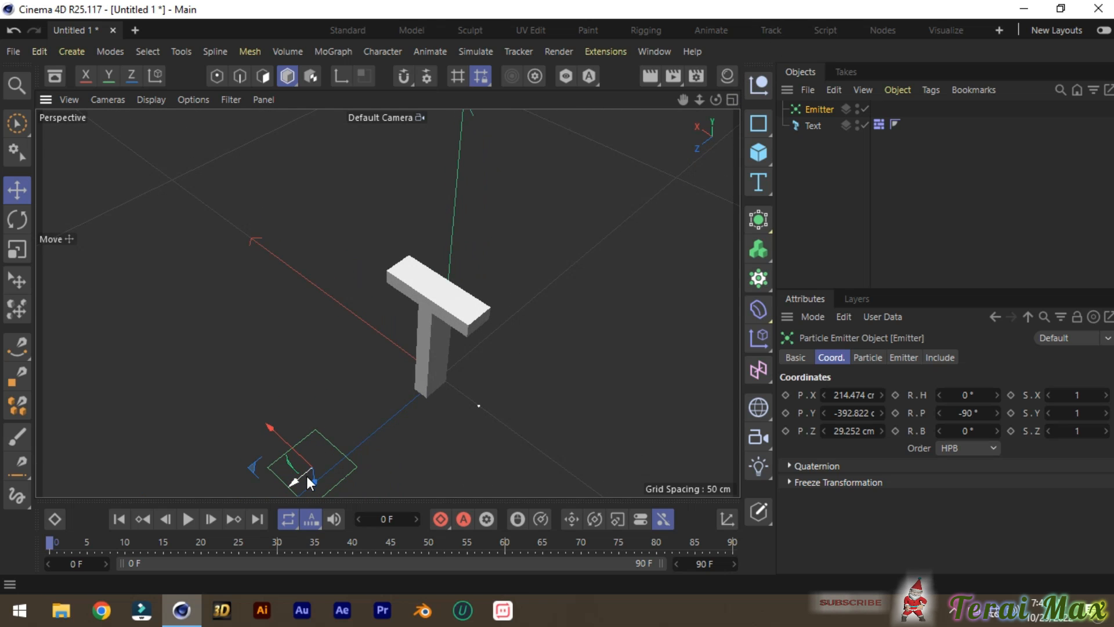
pyautogui.moveTo(306, 476); pyautogui.dragTo(434, 416)
pyautogui.moveTo(376, 338)
pyautogui.mouseDown()
pyautogui.moveTo(364, 329)
pyautogui.moveTo(382, 336)
pyautogui.mouseUp()
pyautogui.moveTo(426, 415); pyautogui.dragTo(450, 326)
pyautogui.moveTo(385, 247); pyautogui.dragTo(416, 255)
pyautogui.moveTo(412, 316); pyautogui.dragTo(398, 336)
# - Move the emitter along the Z axis to a P.Z of about -133 cm, toward the letter's crossbar
pyautogui.scroll(3, 448, 372)
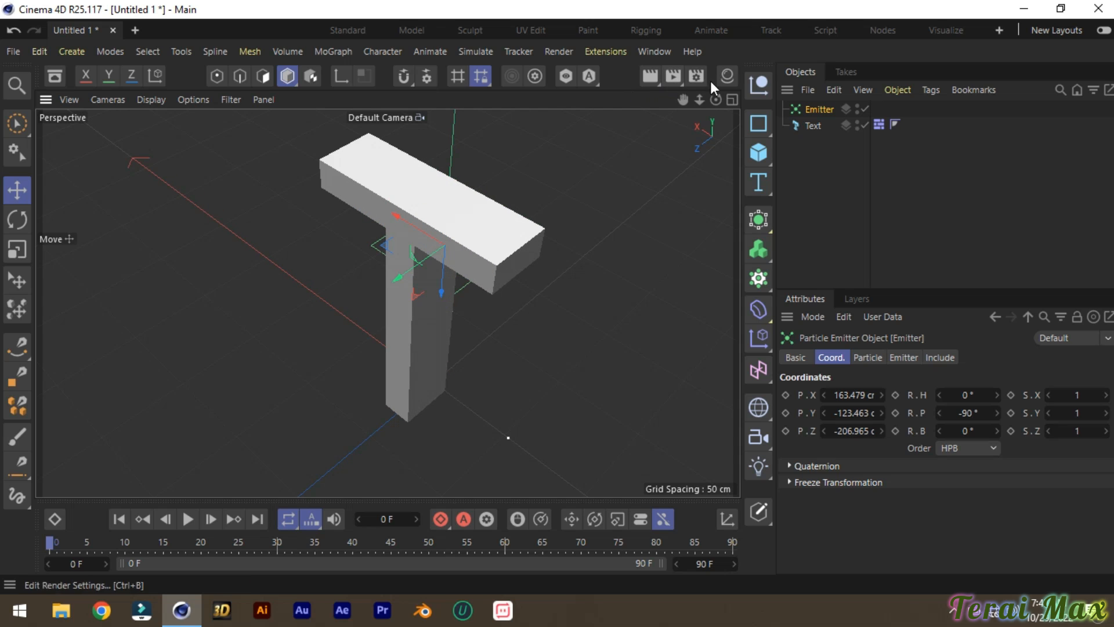
pyautogui.moveTo(683, 100); pyautogui.dragTo(625, 264)
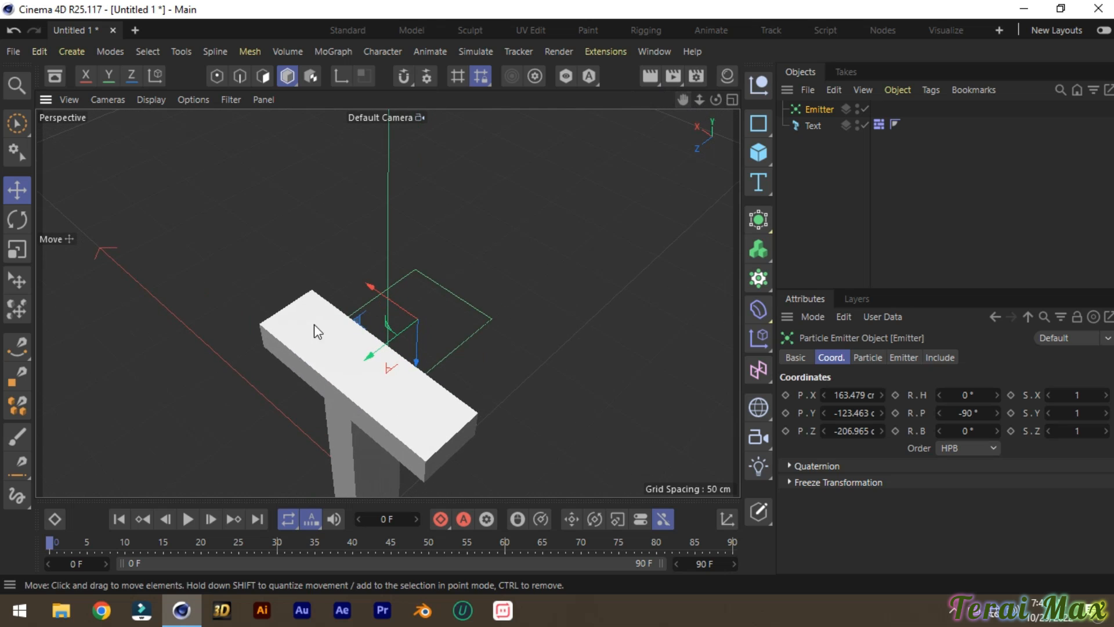
pyautogui.moveTo(368, 357); pyautogui.dragTo(299, 399)
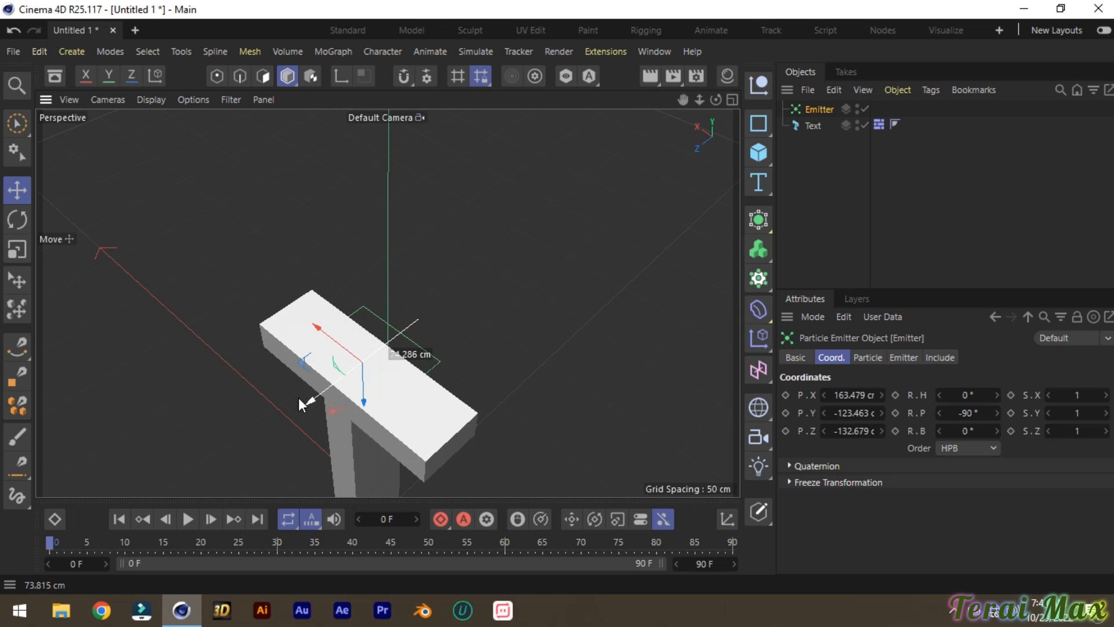
# - Scale the emitter down and raise it slightly along the vertical axis
pyautogui.click(17, 250)
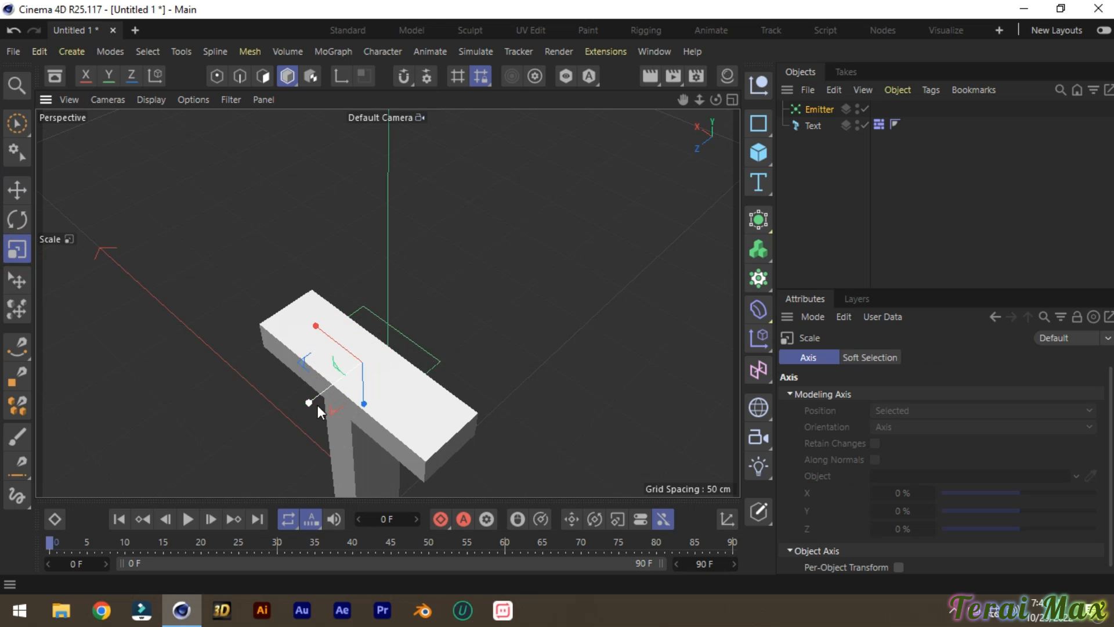
pyautogui.moveTo(311, 405); pyautogui.dragTo(359, 408)
pyautogui.click(18, 193)
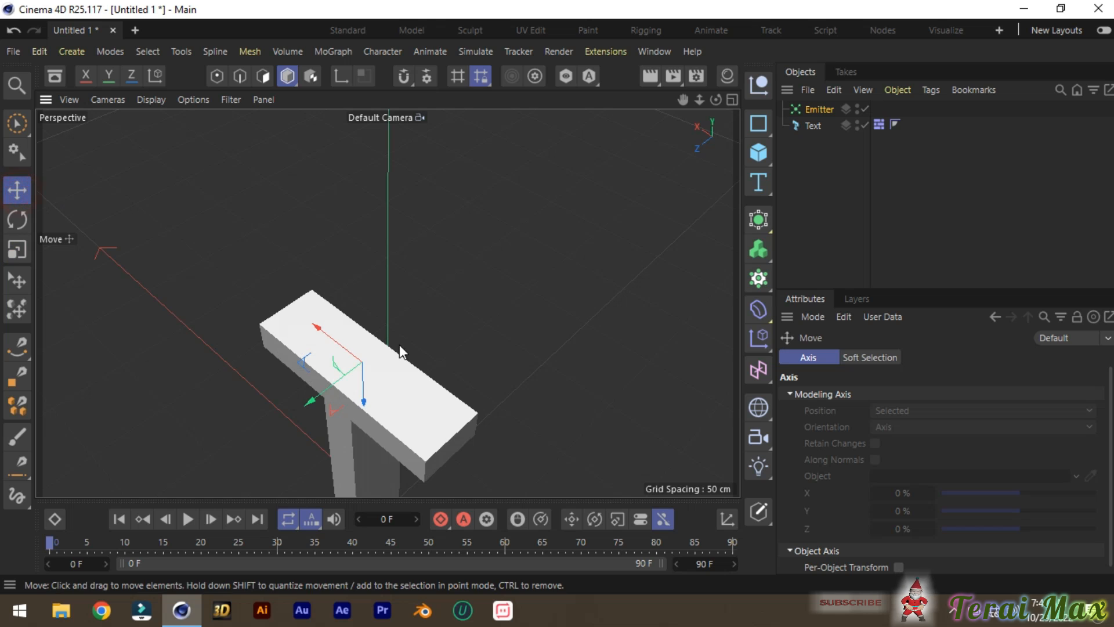
pyautogui.moveTo(364, 406); pyautogui.dragTo(372, 375)
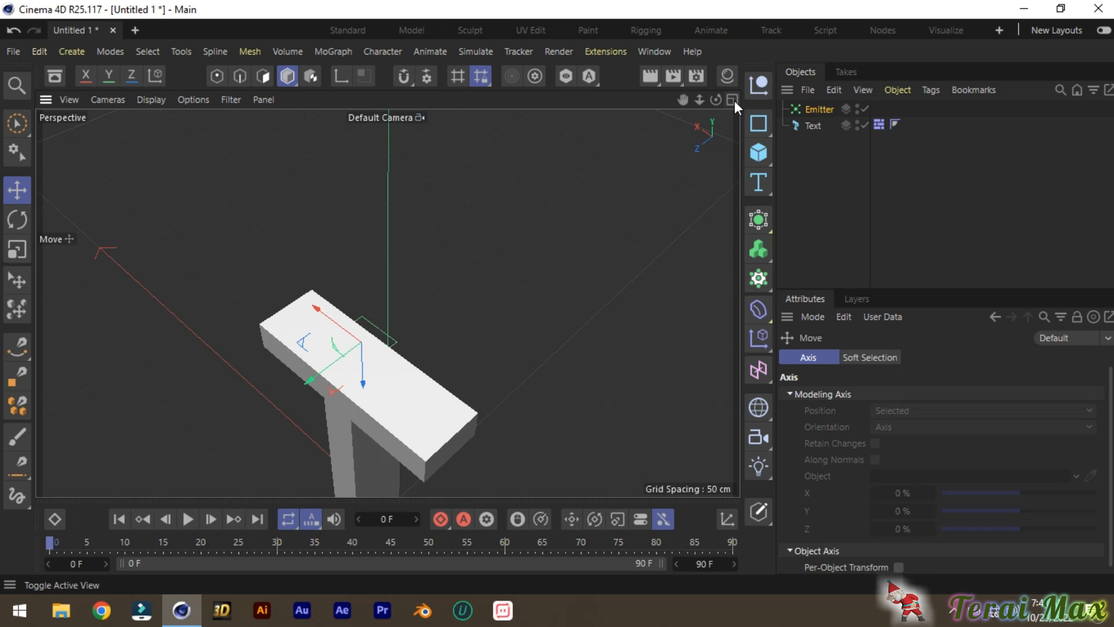
# - Shift the emitter sideways along its green axis toward the letter's depth and scale it down further
pyautogui.moveTo(716, 100); pyautogui.dragTo(681, 104)
pyautogui.moveTo(475, 351); pyautogui.dragTo(266, 283)
pyautogui.moveTo(319, 174); pyautogui.dragTo(346, 318)
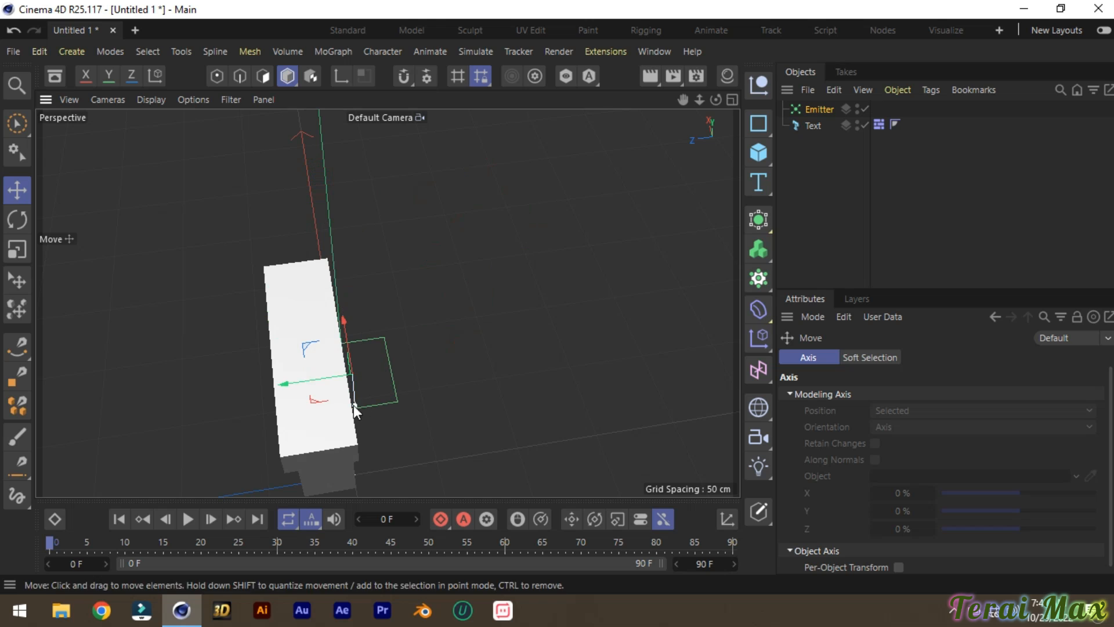
pyautogui.moveTo(284, 380); pyautogui.dragTo(246, 383)
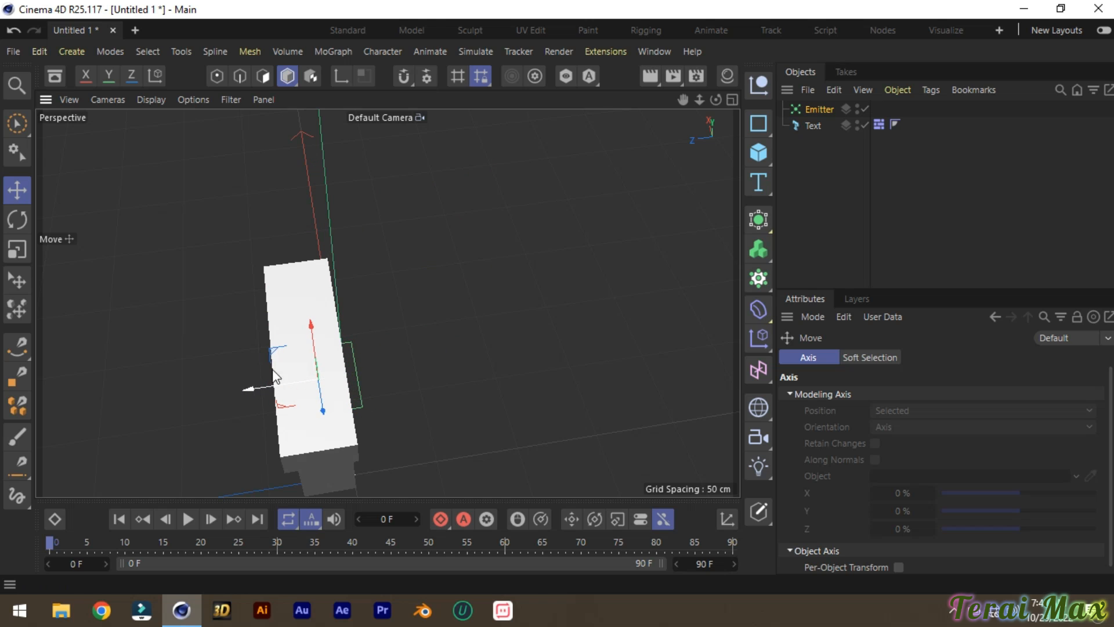
pyautogui.click(18, 249)
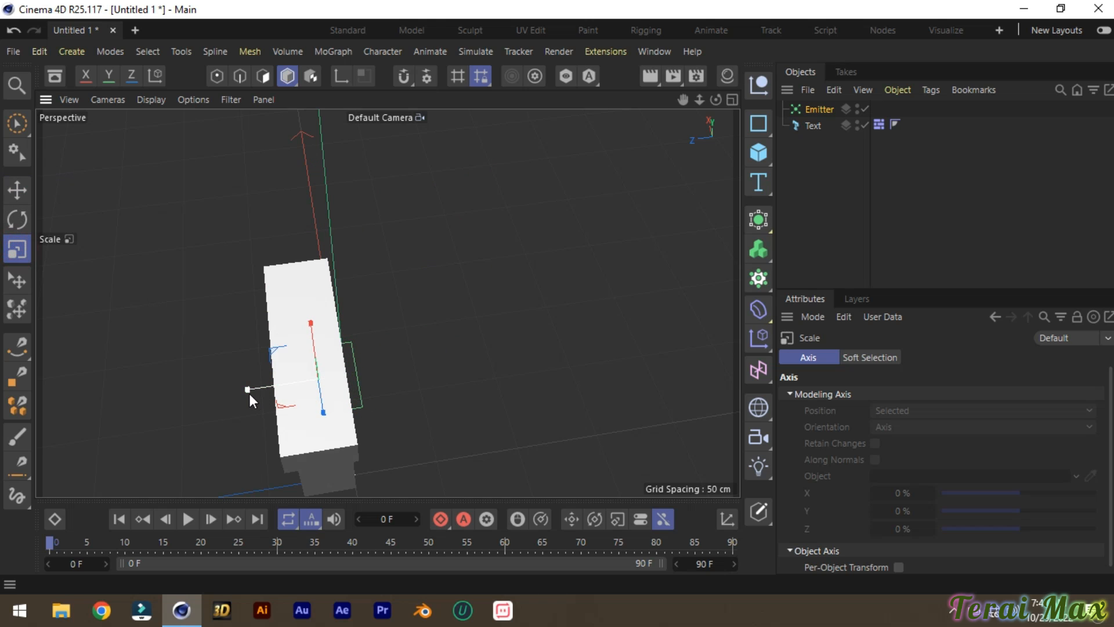
pyautogui.moveTo(245, 389); pyautogui.dragTo(319, 361)
pyautogui.click(17, 189)
# - Raise the emitter above the letter's crossbar and shift it over the top face
pyautogui.moveTo(715, 100); pyautogui.dragTo(810, 108)
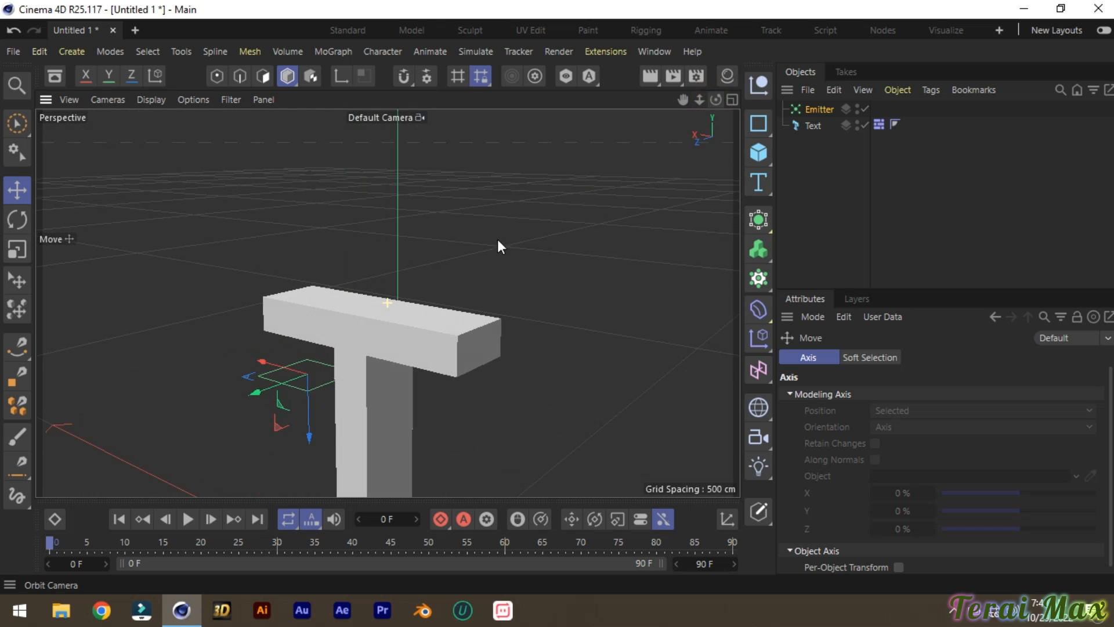
pyautogui.moveTo(307, 441); pyautogui.dragTo(348, 361)
pyautogui.moveTo(261, 279); pyautogui.dragTo(330, 298)
pyautogui.moveTo(380, 374); pyautogui.dragTo(381, 360)
pyautogui.scroll(5, 439, 367)
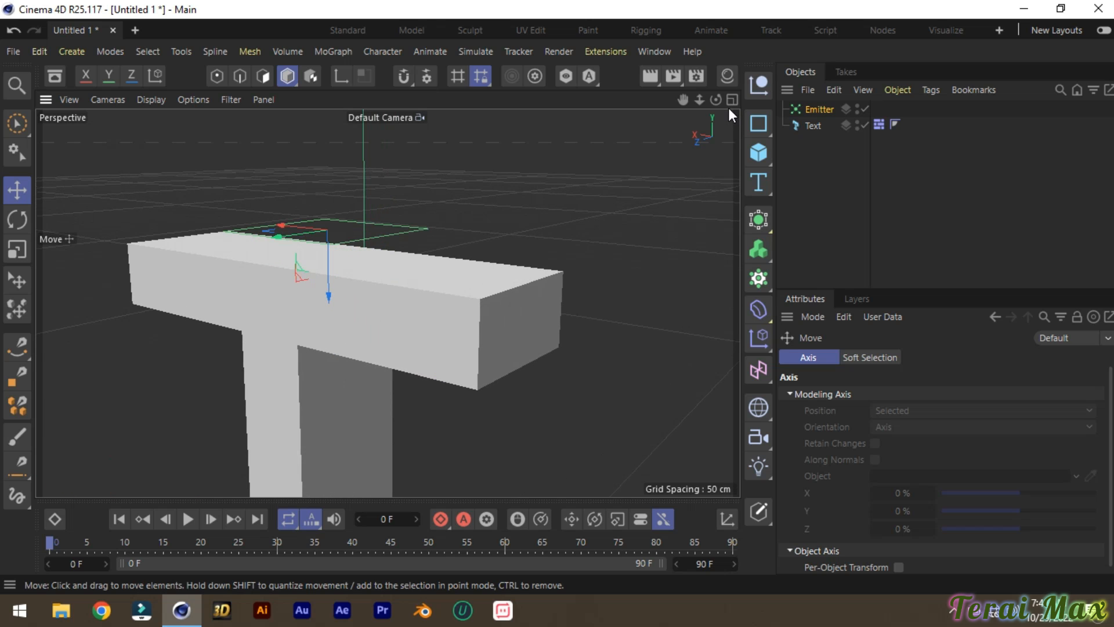
# - Lower the emitter slightly and adjust its position so its frame fits within the crossbar's top face
pyautogui.moveTo(715, 100); pyautogui.dragTo(734, 144)
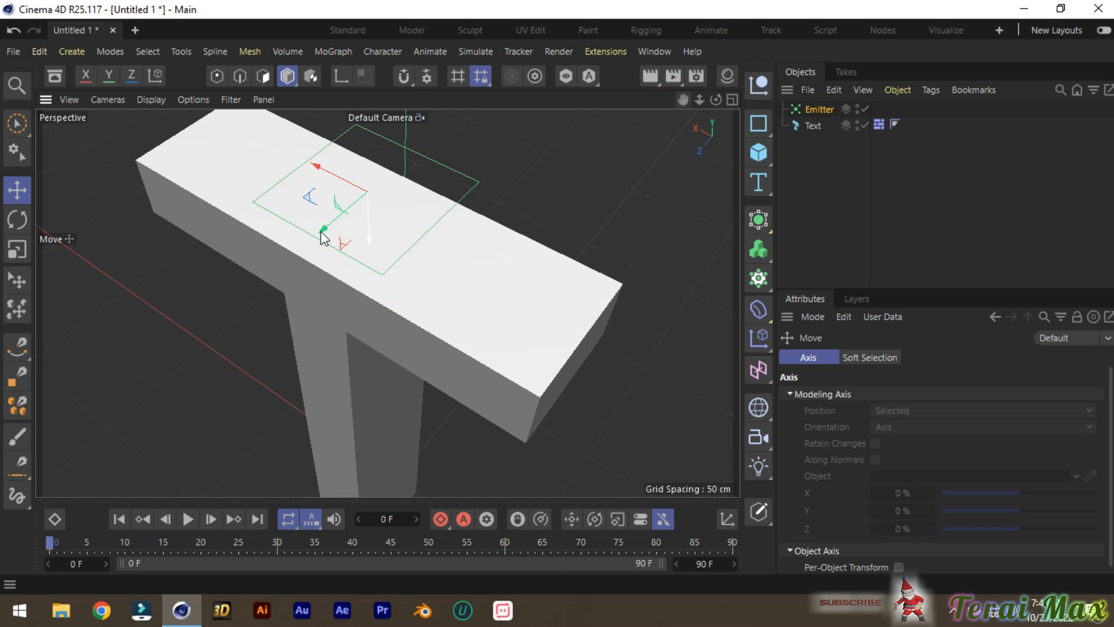
pyautogui.moveTo(368, 240); pyautogui.dragTo(332, 238)
pyautogui.click(17, 250)
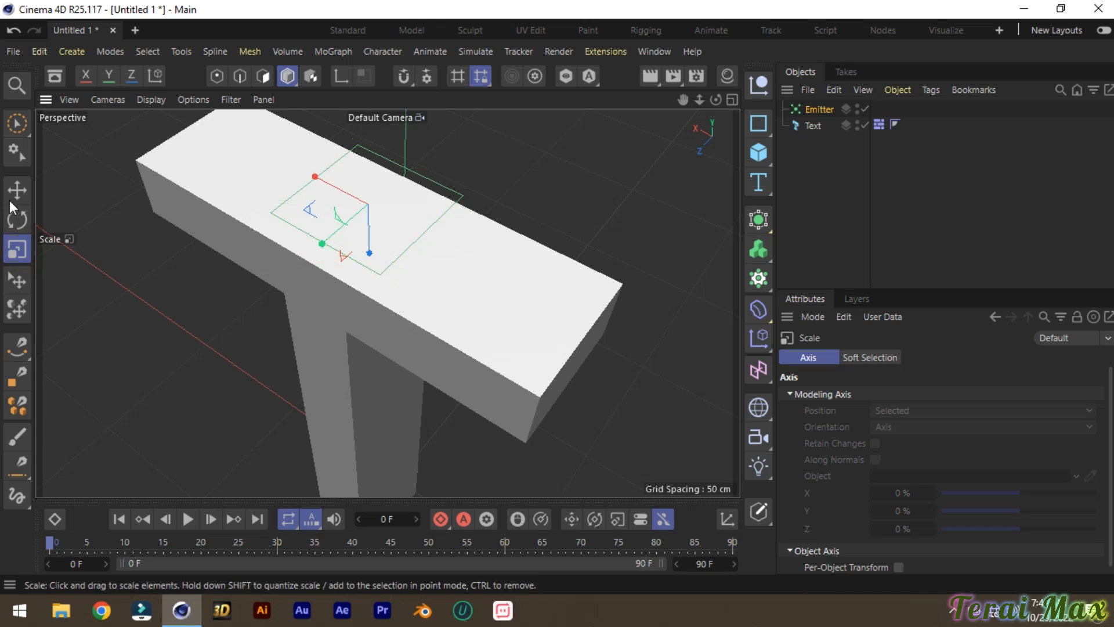
pyautogui.click(17, 189)
pyautogui.moveTo(386, 203); pyautogui.dragTo(382, 209)
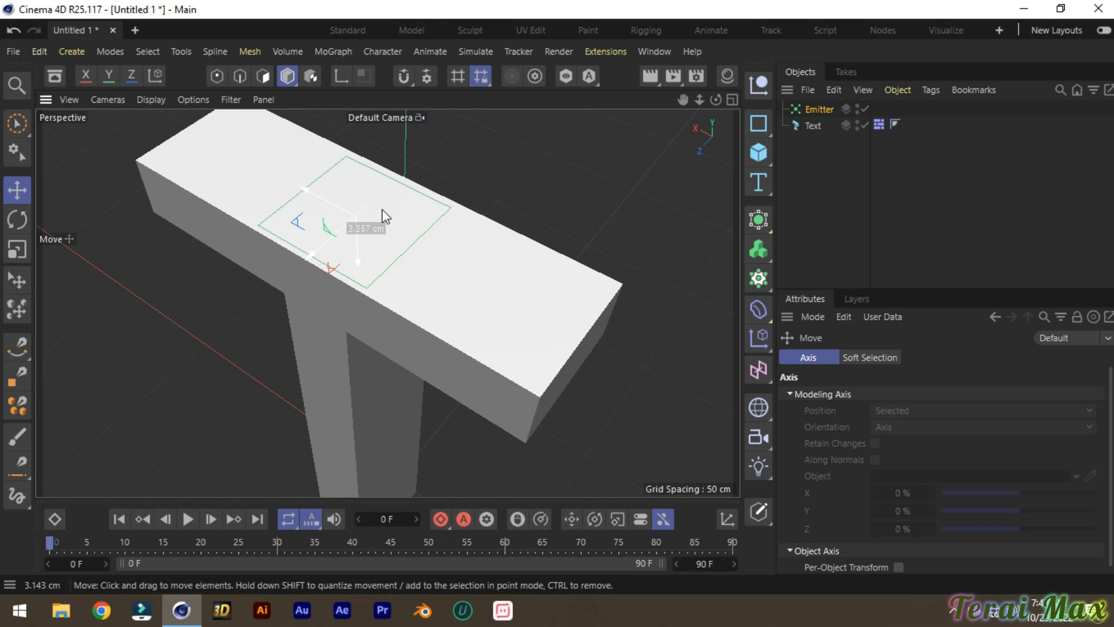
pyautogui.moveTo(382, 209); pyautogui.dragTo(382, 209)
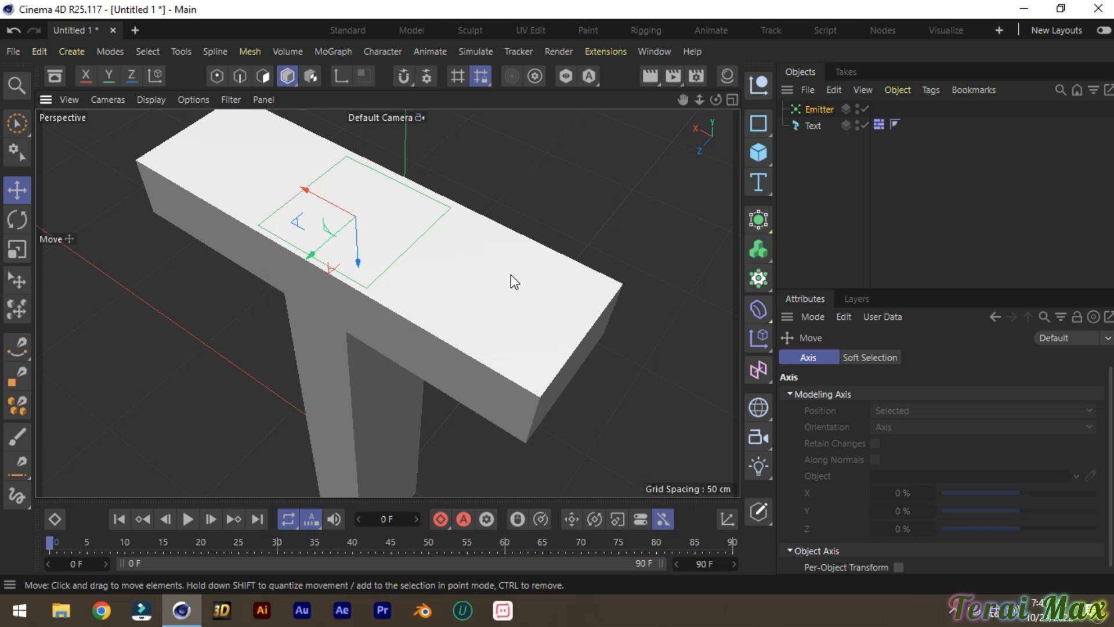
# - Lower the emitter until it sits flush with the top face of the crossbar
pyautogui.scroll(5, 512, 282)
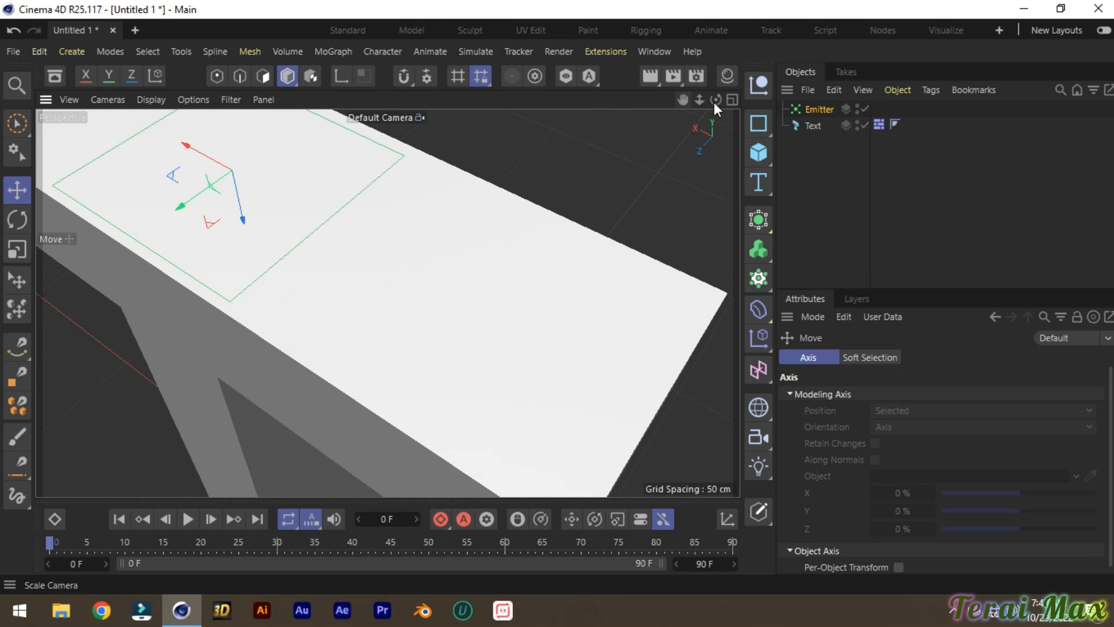
pyautogui.moveTo(719, 103); pyautogui.dragTo(708, 65)
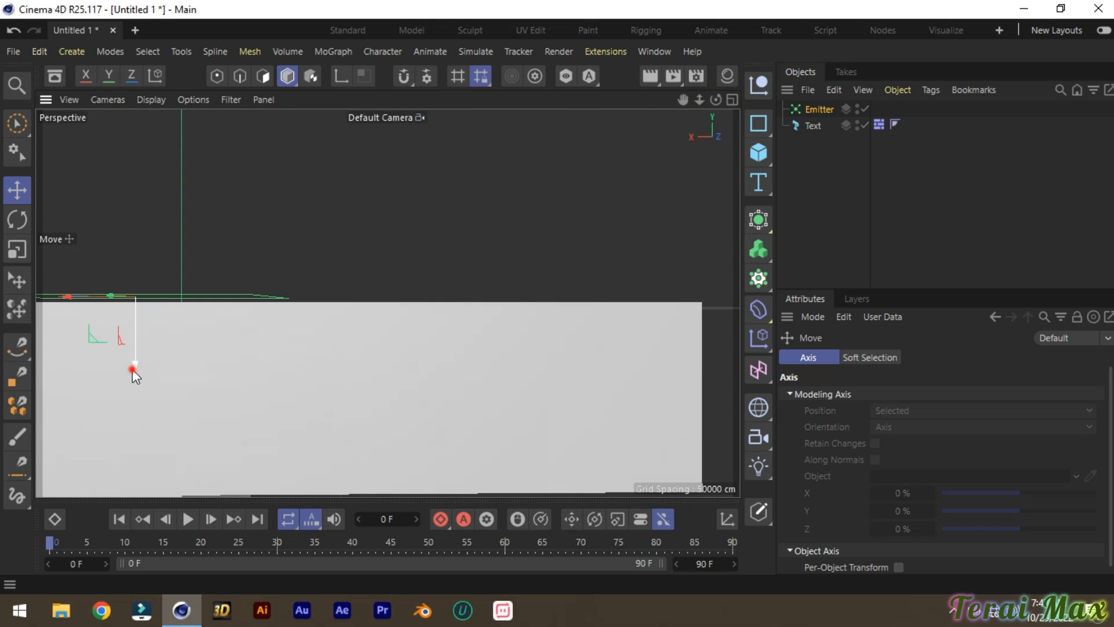
pyautogui.moveTo(132, 370); pyautogui.dragTo(130, 375)
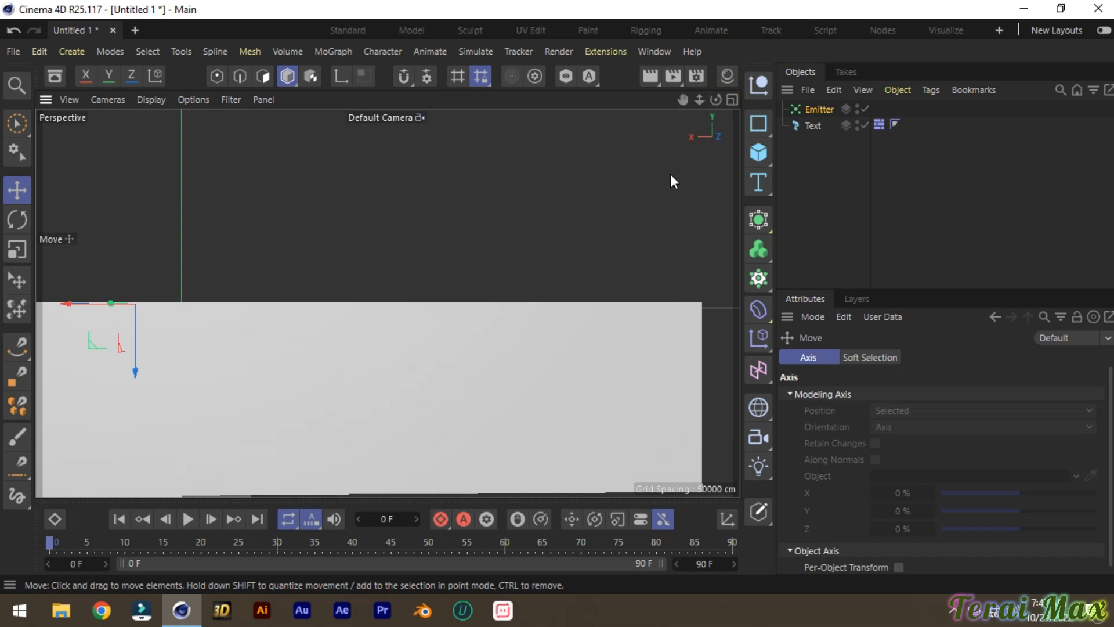
# - Hide the Text object in both the viewport and the render
pyautogui.moveTo(716, 100); pyautogui.dragTo(602, 229)
pyautogui.scroll(-6, 460, 324)
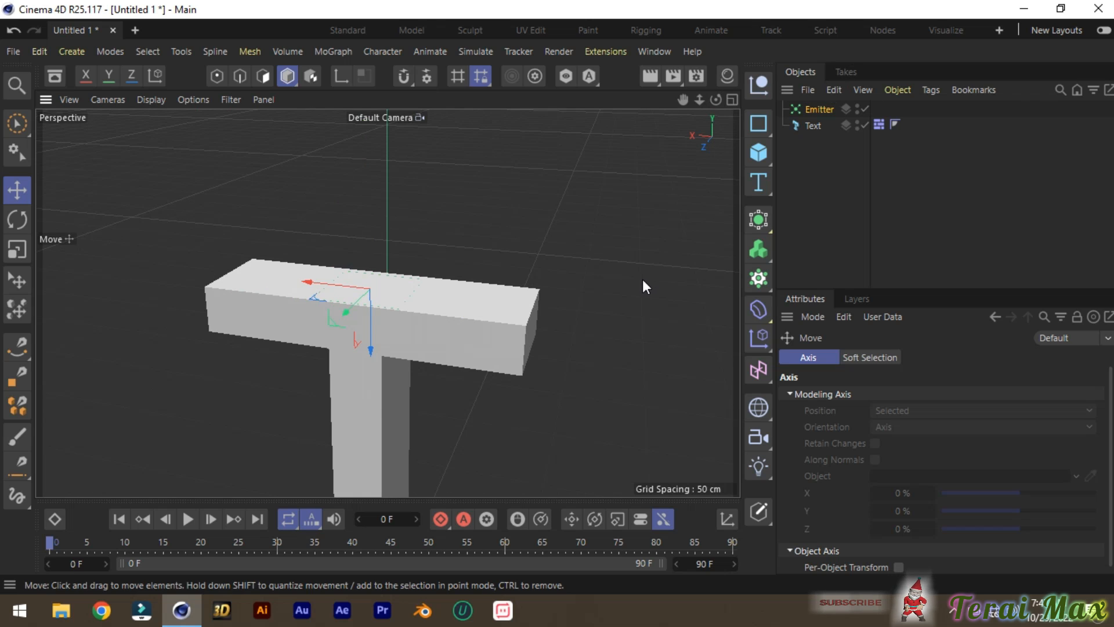
pyautogui.scroll(-4, 643, 281)
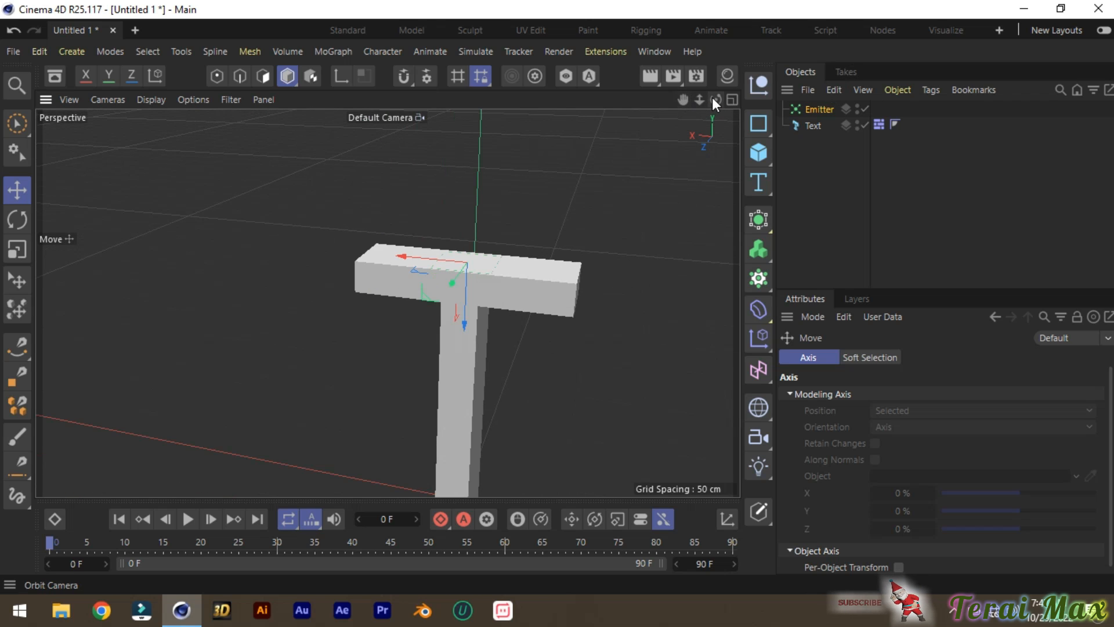
pyautogui.moveTo(715, 99); pyautogui.dragTo(682, 104)
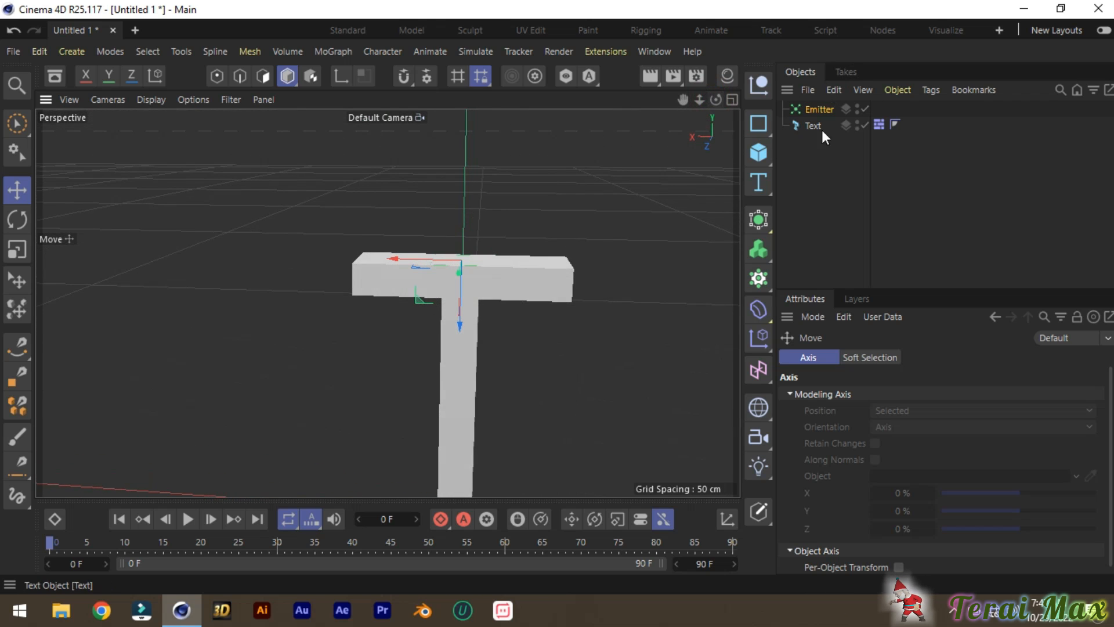
pyautogui.click(858, 124)
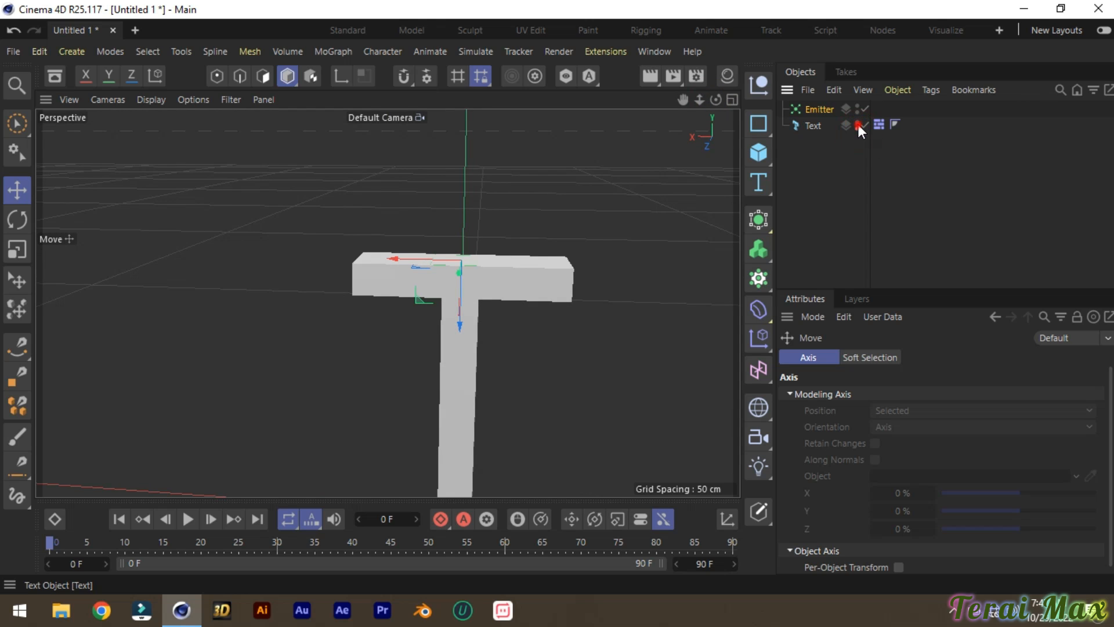
pyautogui.click(858, 124)
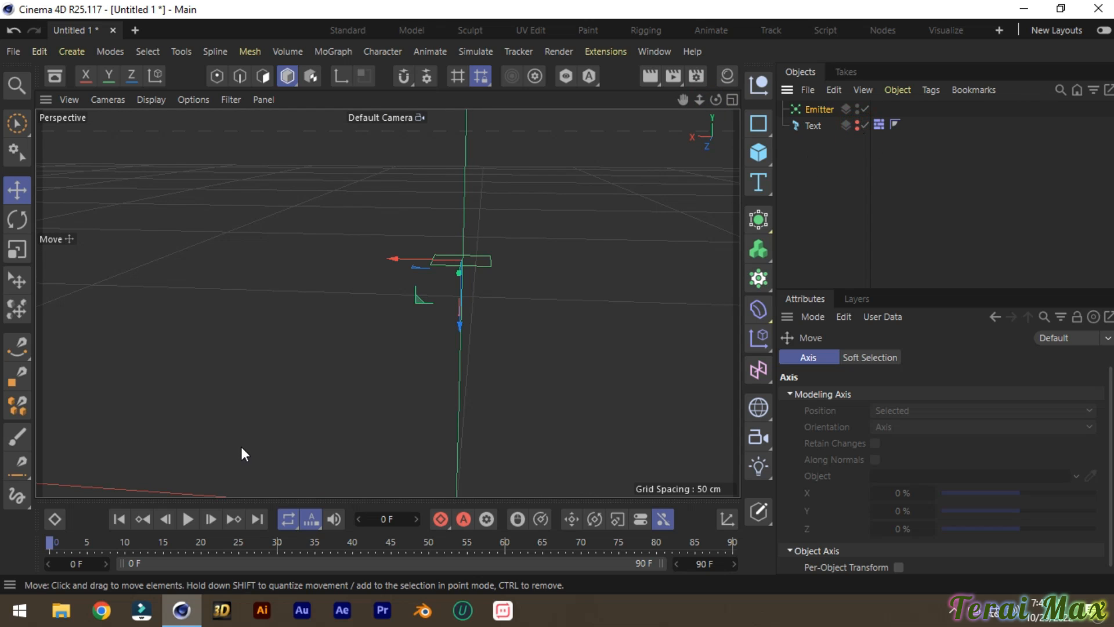
# - Play the animation to check the falling particles and pause it at frame 74
pyautogui.click(187, 517)
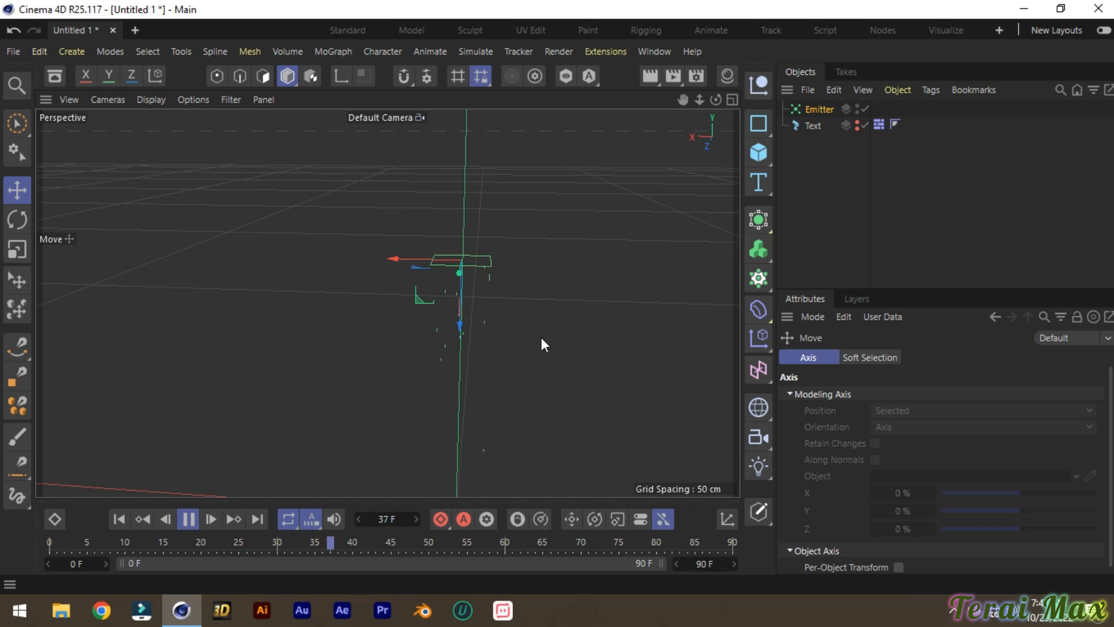
pyautogui.scroll(2, 519, 380)
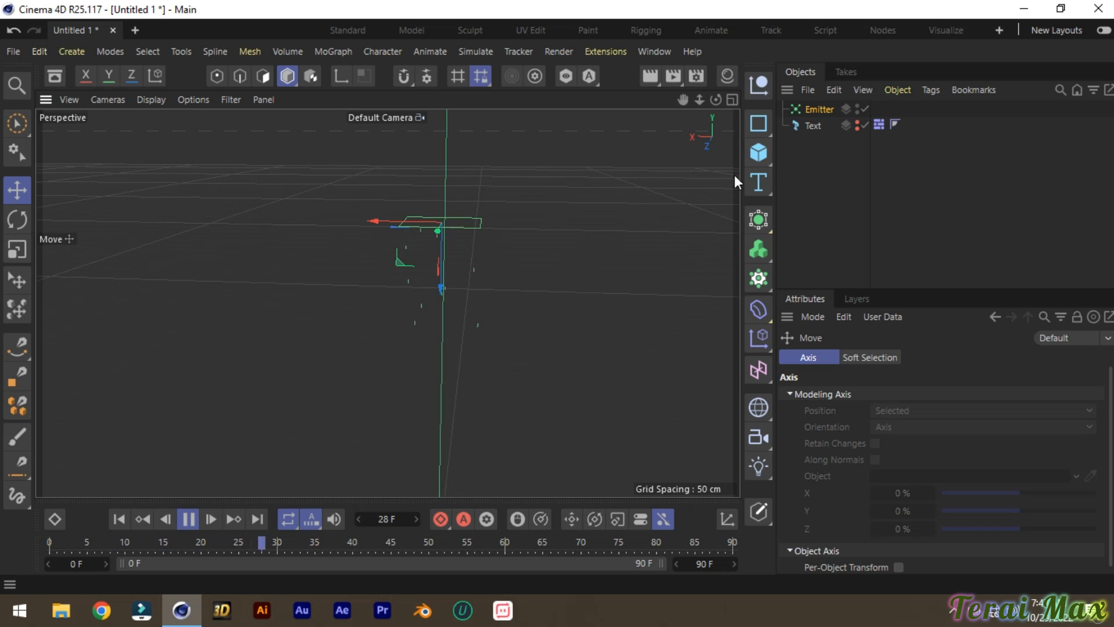
pyautogui.click(188, 519)
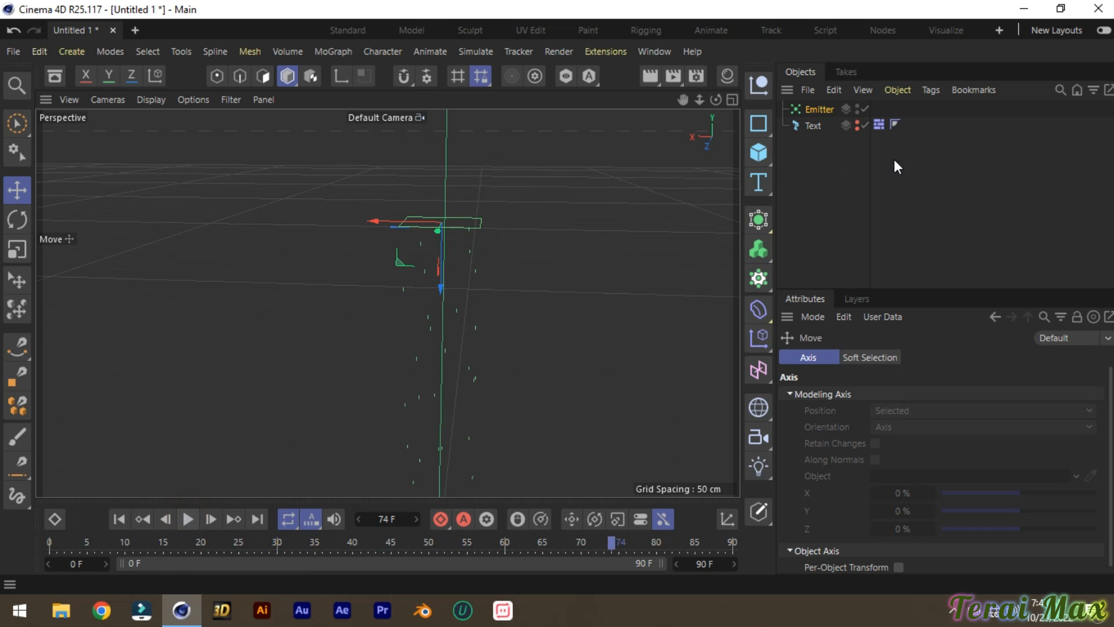
# - Add a Rigid Body simulation tag to the Emitter
pyautogui.rightClick(814, 110)
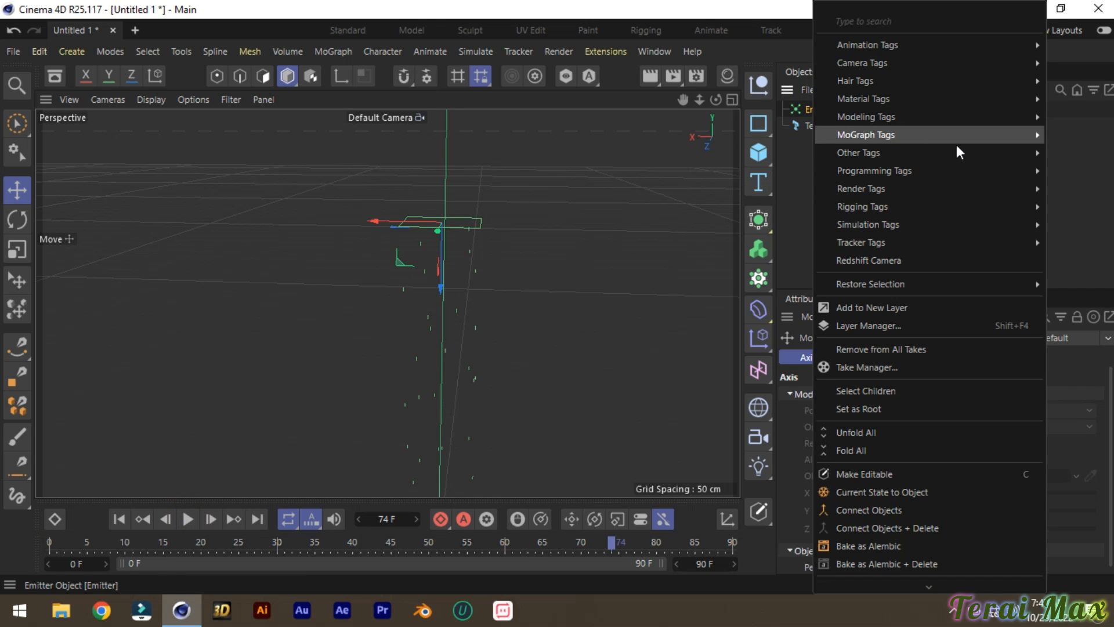
pyautogui.moveTo(962, 171)
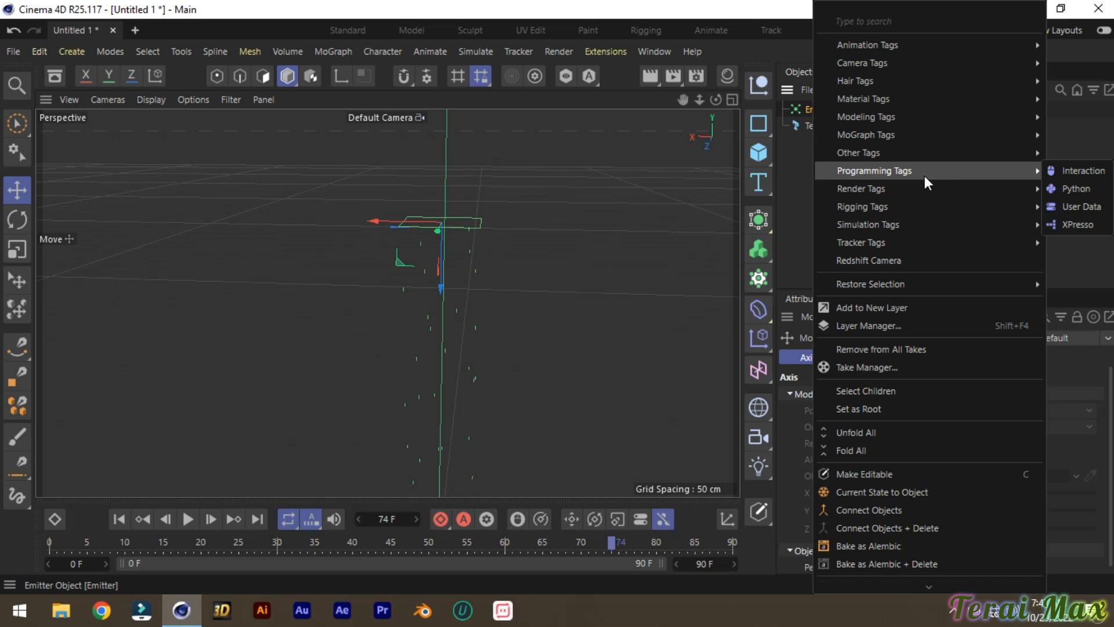
pyautogui.moveTo(926, 211)
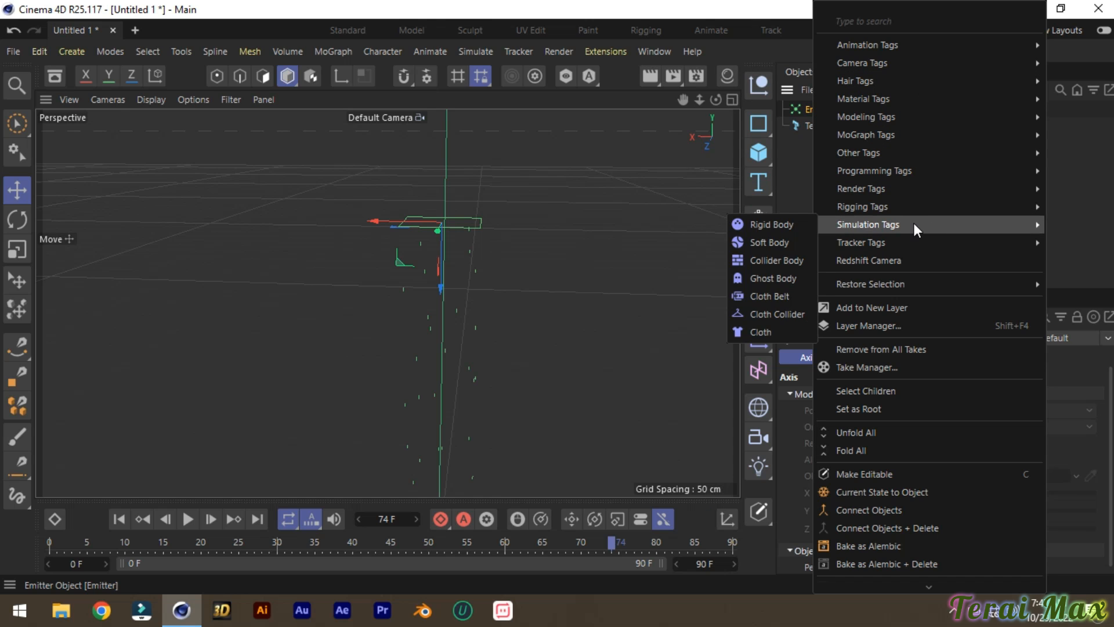
pyautogui.moveTo(840, 232)
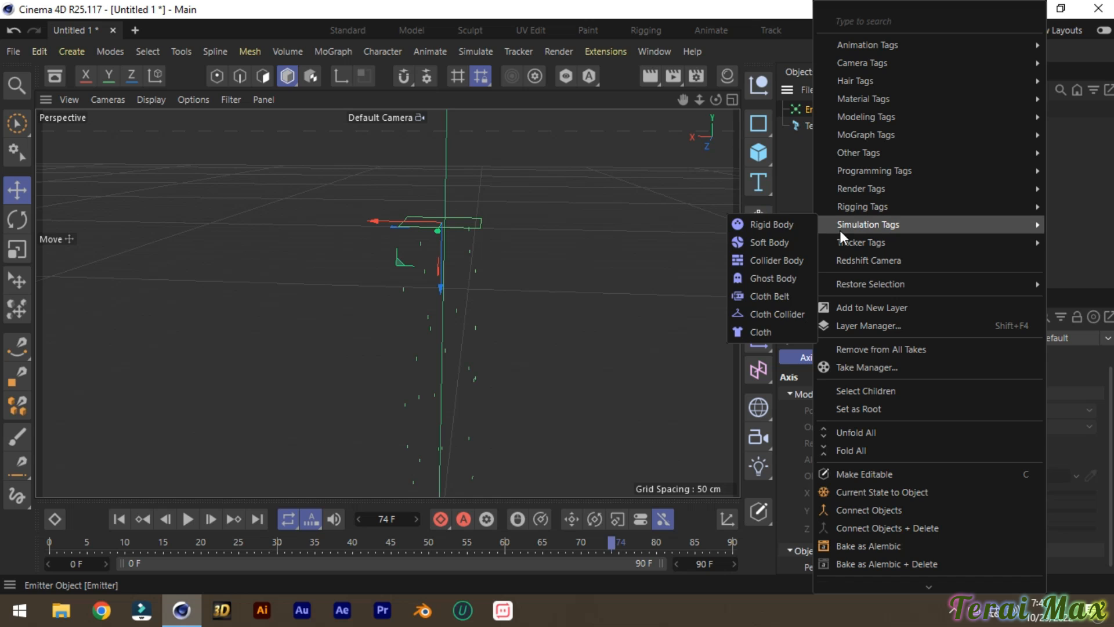
pyautogui.click(771, 229)
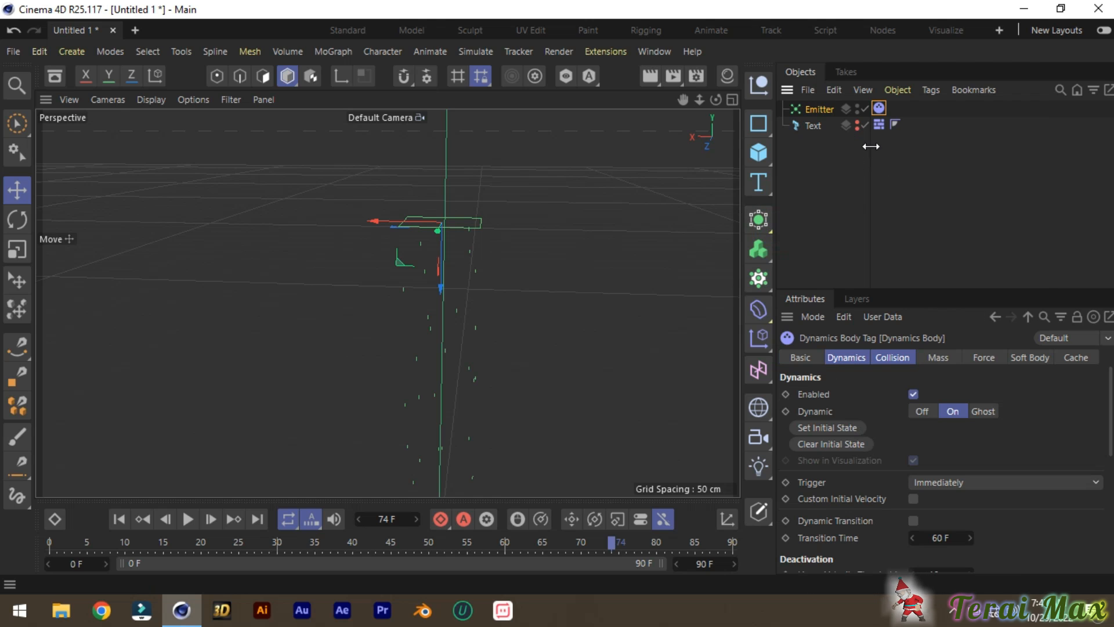
# - Set Individual Elements to Top Level in the emitter's dynamics body collision settings
pyautogui.click(897, 357)
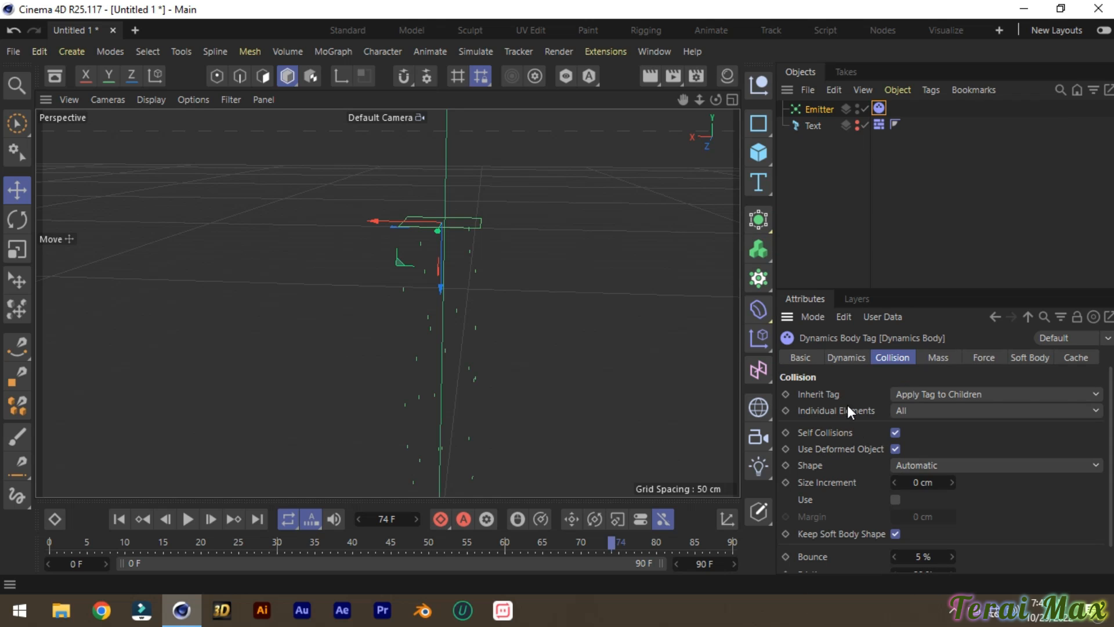
pyautogui.scroll(-1, 835, 413)
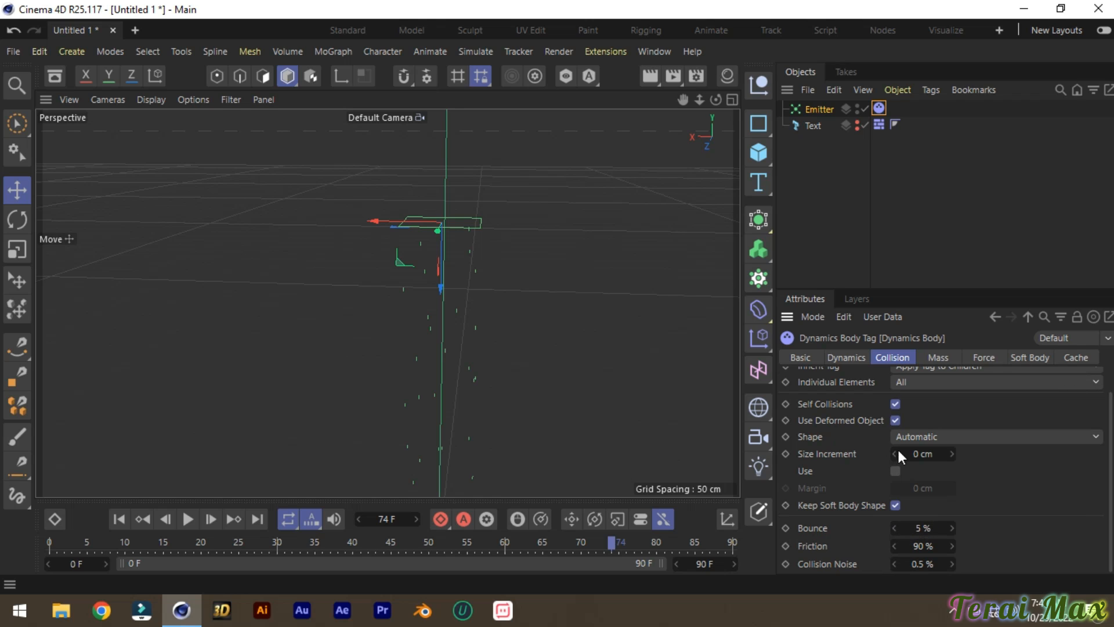
pyautogui.scroll(1, 851, 448)
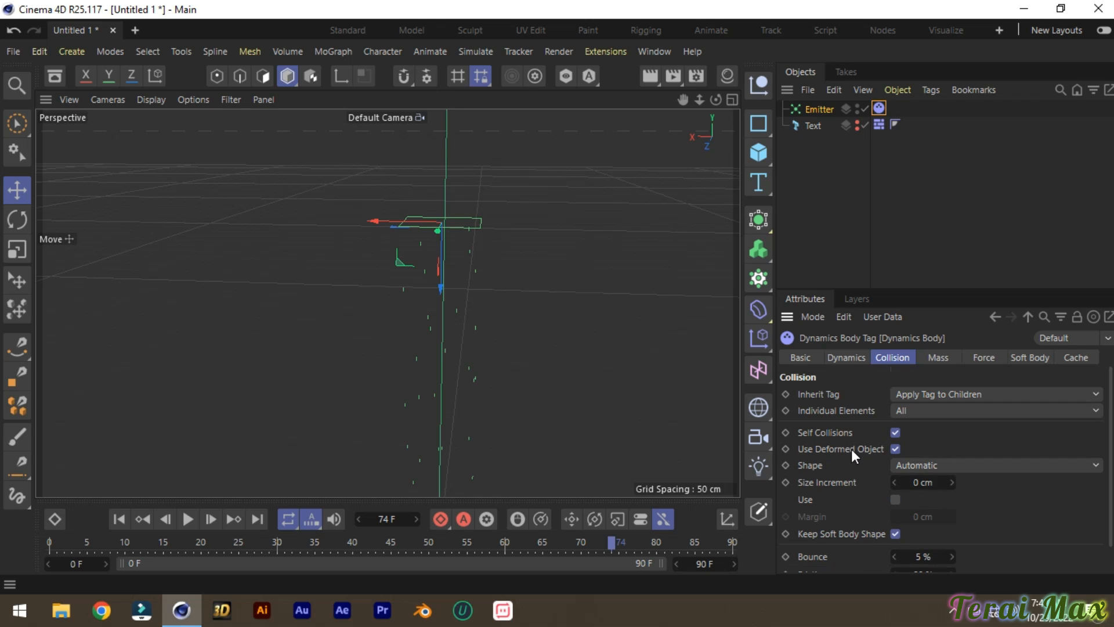
pyautogui.click(919, 414)
pyautogui.click(930, 446)
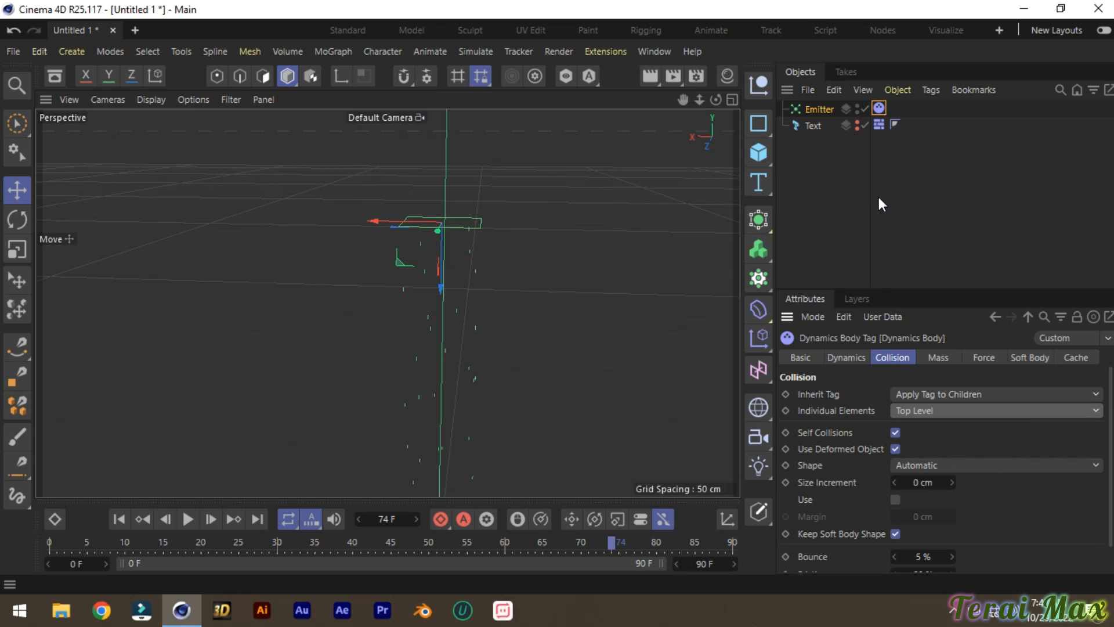
# - Review the dynamics and collision settings of the Emitter's dynamics body tag
pyautogui.scroll(-1, 868, 394)
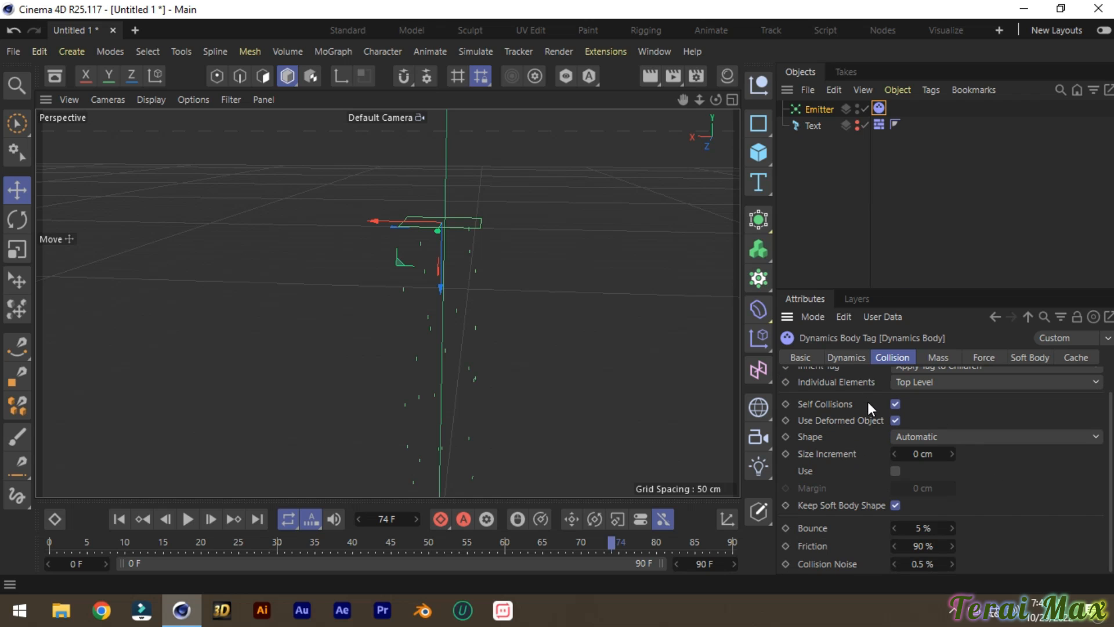
pyautogui.scroll(1, 869, 500)
pyautogui.click(847, 357)
pyautogui.scroll(-1, 866, 496)
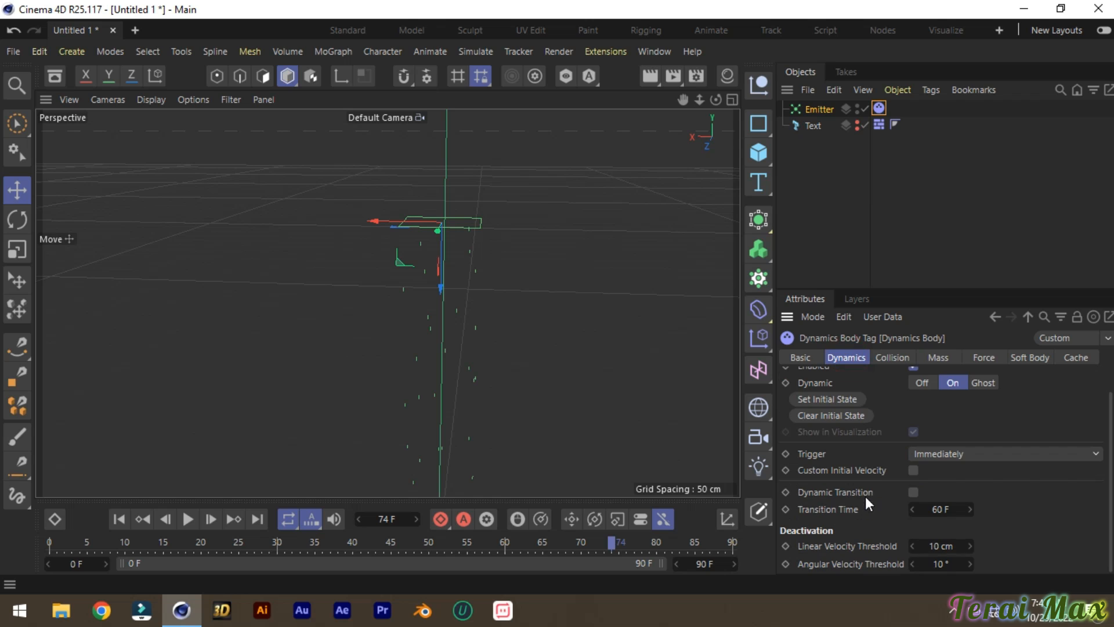
pyautogui.click(882, 358)
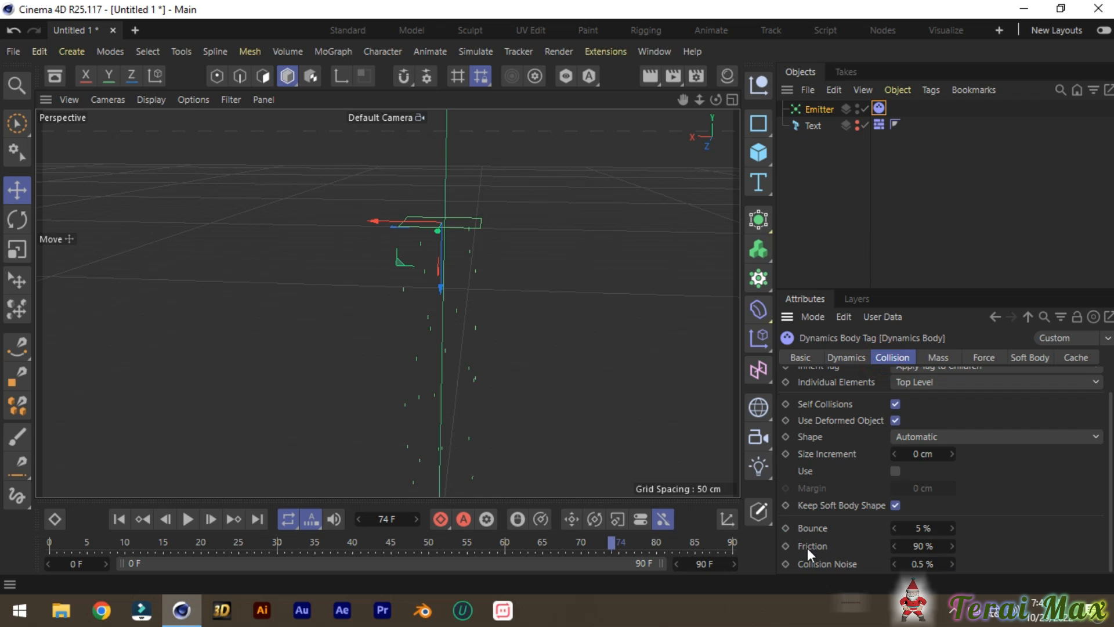
pyautogui.scroll(1, 813, 459)
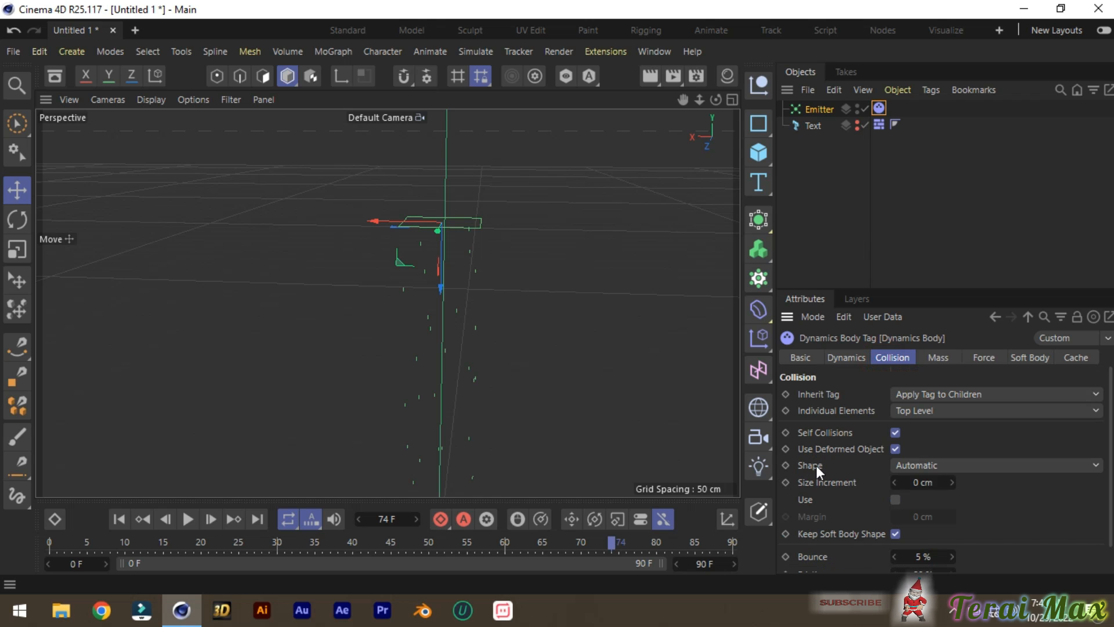
# - Set Inherit Tag to None and Individual Elements to Off in the collision settings of the Text object's dynamics tag
pyautogui.click(880, 125)
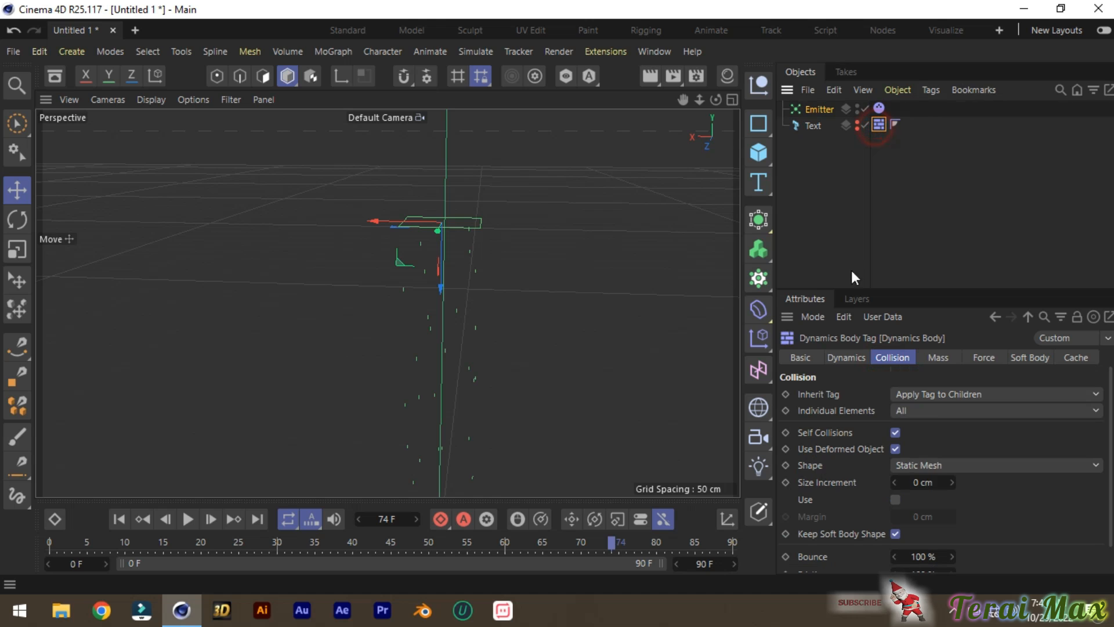
pyautogui.scroll(-1, 847, 474)
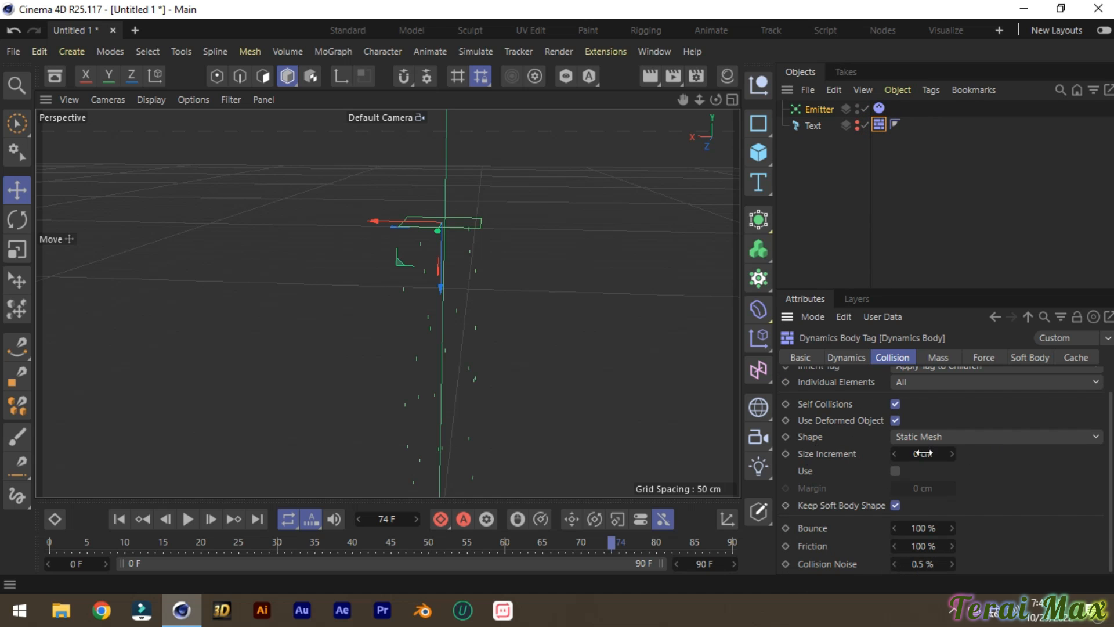
pyautogui.scroll(1, 848, 458)
pyautogui.click(953, 410)
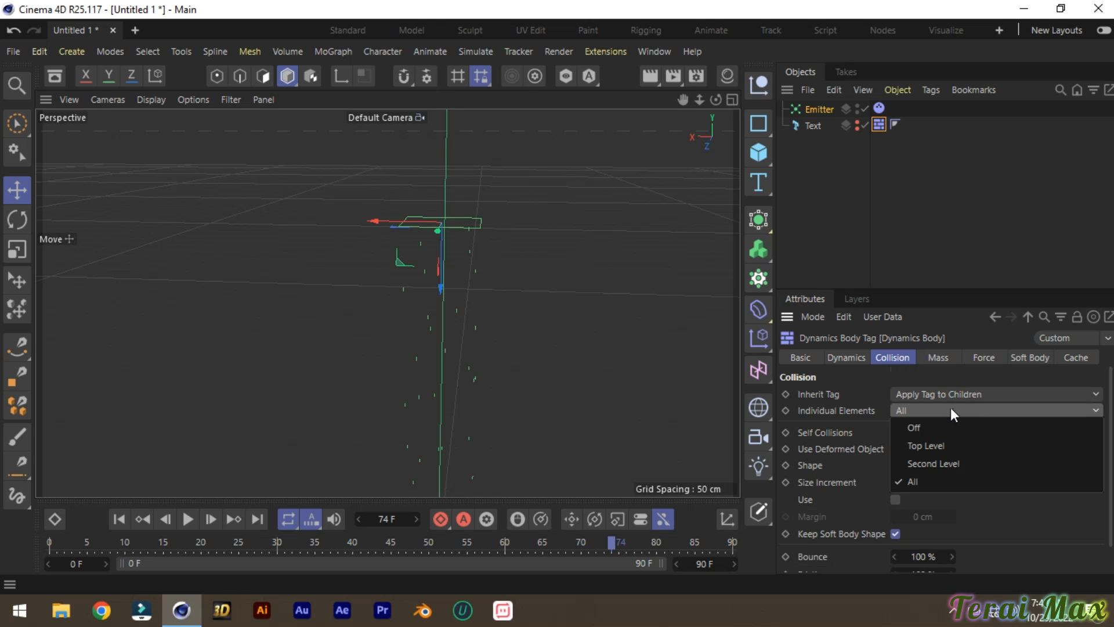
pyautogui.click(950, 393)
pyautogui.click(951, 394)
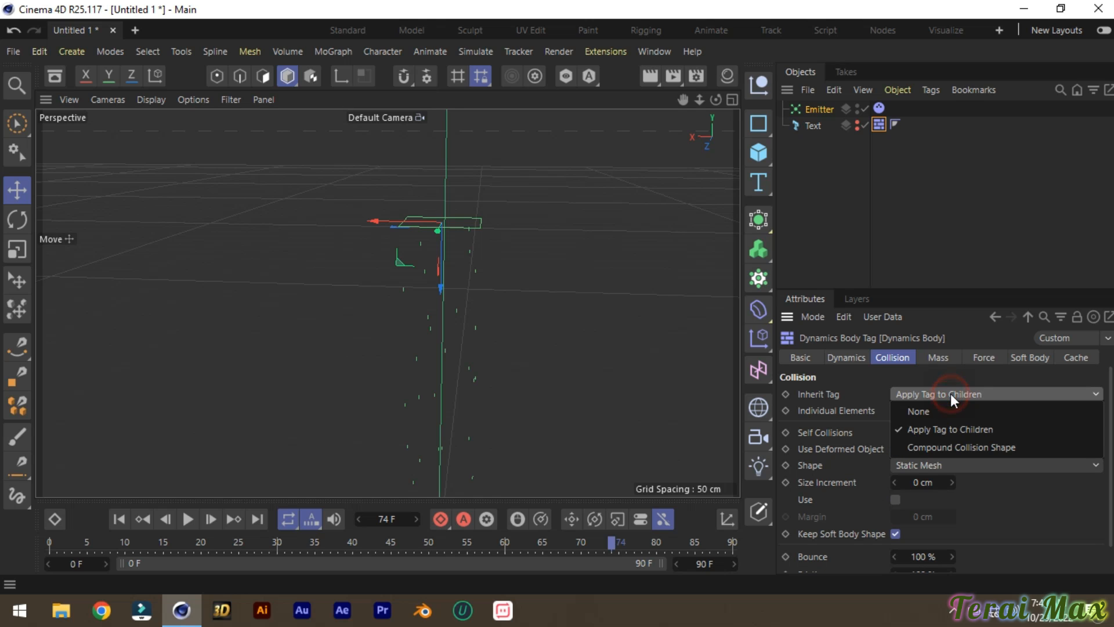
pyautogui.click(942, 412)
pyautogui.click(944, 411)
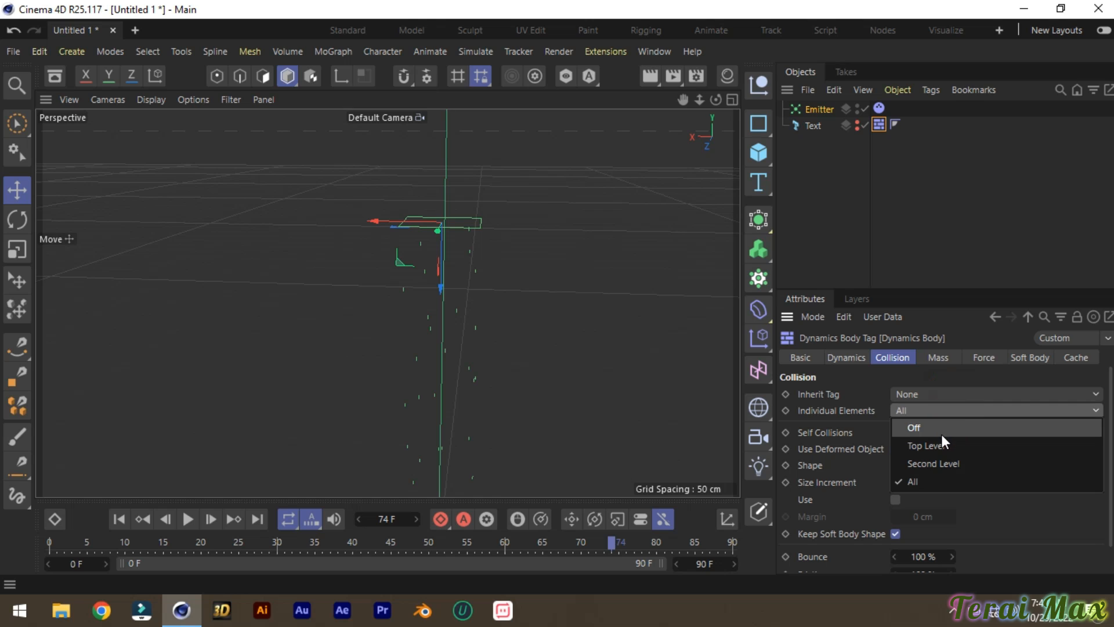
pyautogui.click(942, 434)
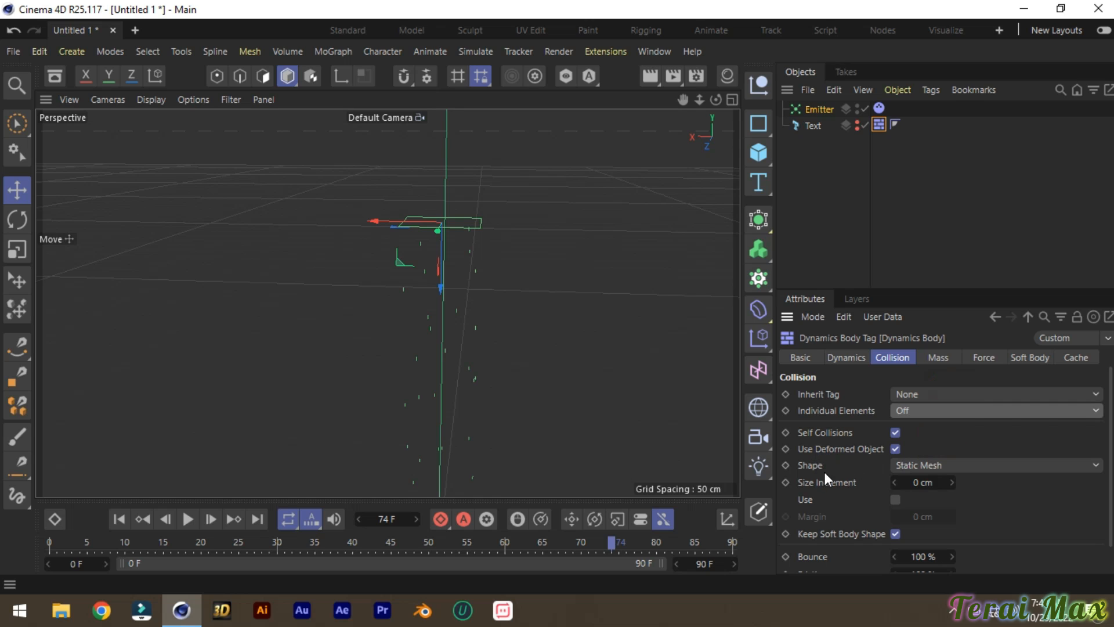
pyautogui.scroll(-1, 824, 483)
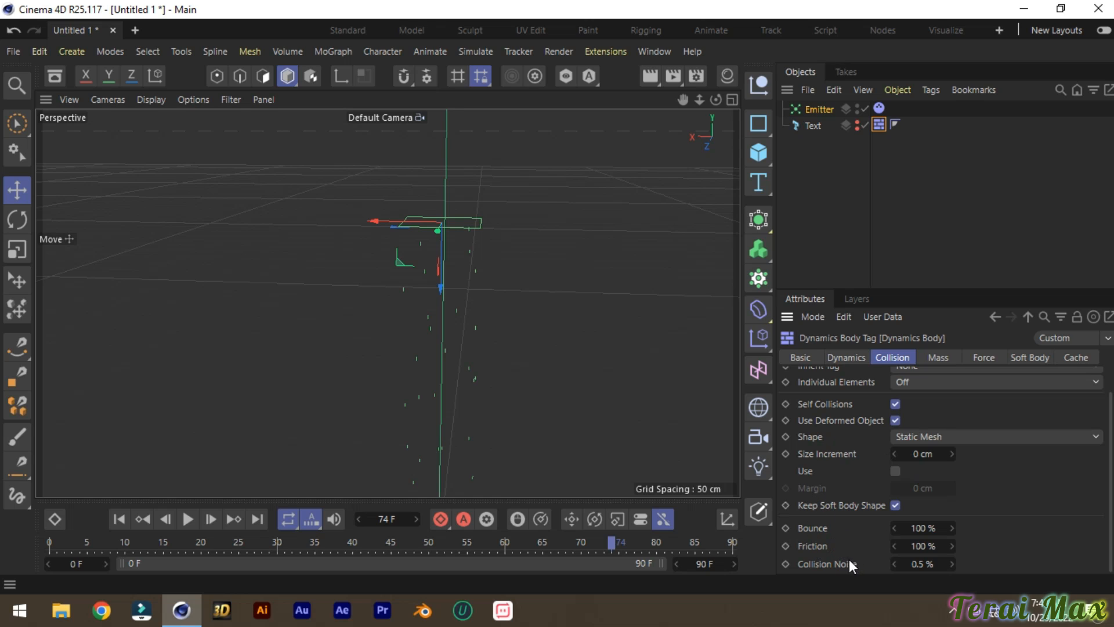
pyautogui.scroll(1, 830, 527)
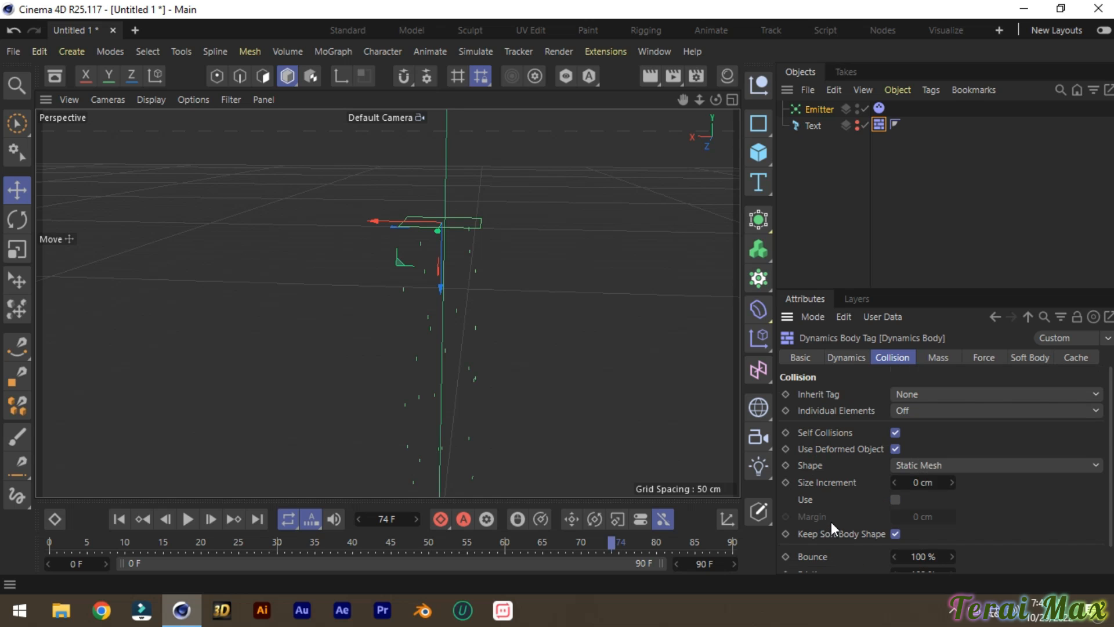
# - Set both the Birthrate Editor and Birthrate Renderer of the Emitter to 35
pyautogui.click(813, 111)
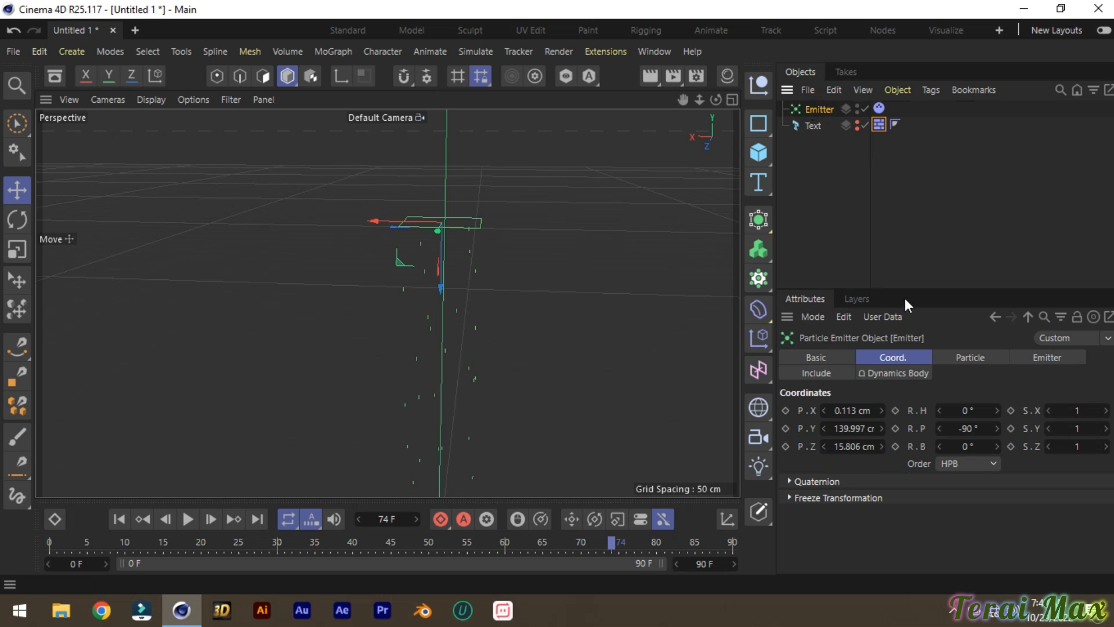
pyautogui.click(943, 358)
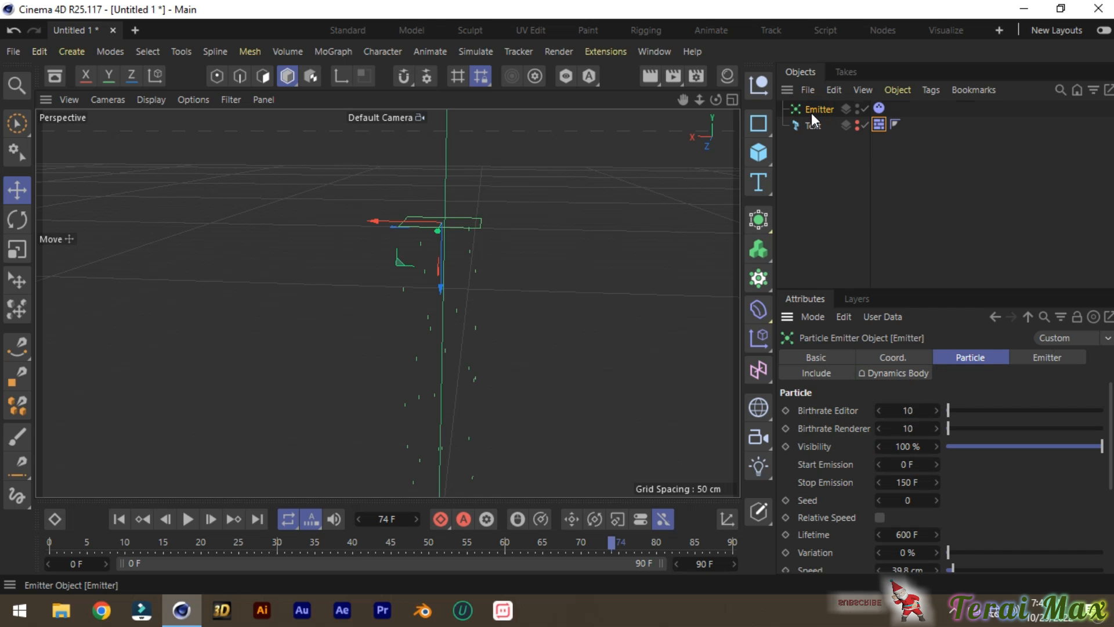
pyautogui.scroll(-5, 823, 531)
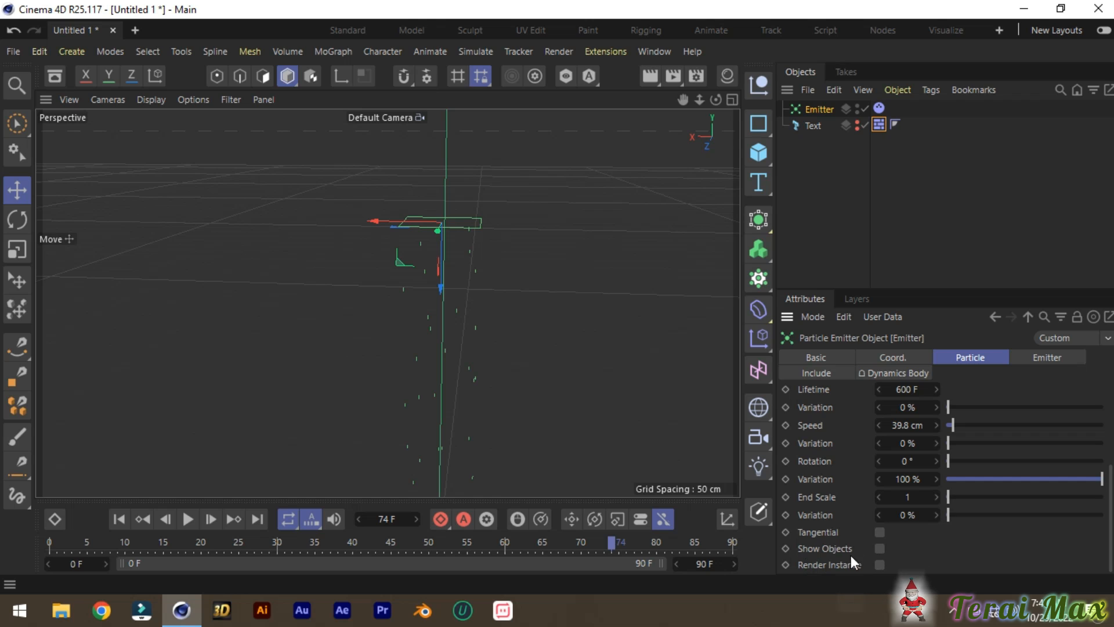
pyautogui.scroll(3, 853, 459)
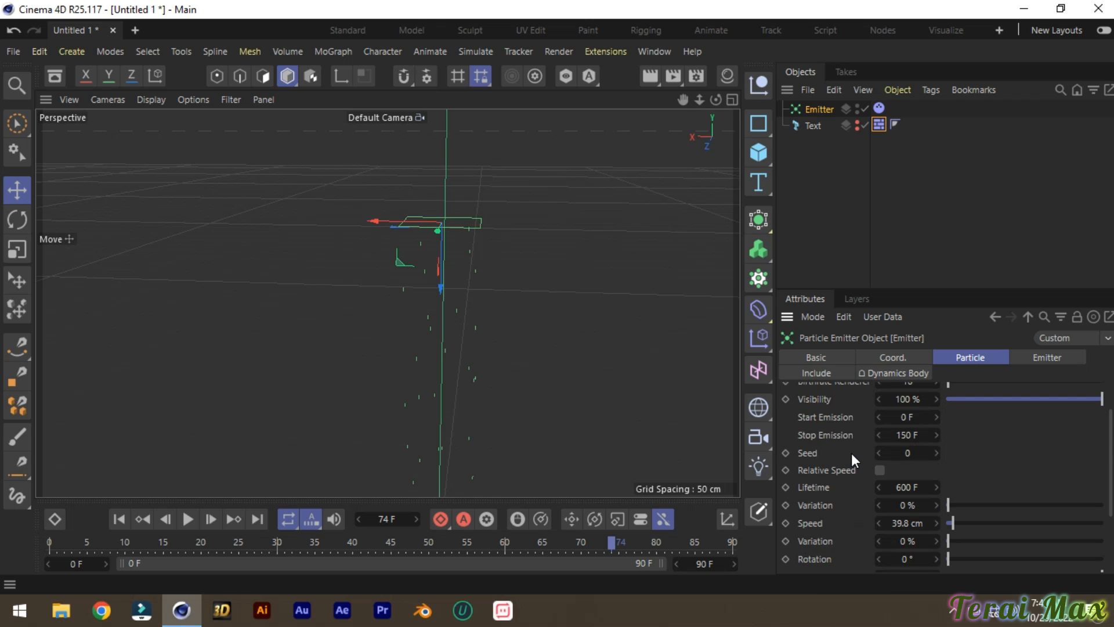
pyautogui.scroll(2, 852, 452)
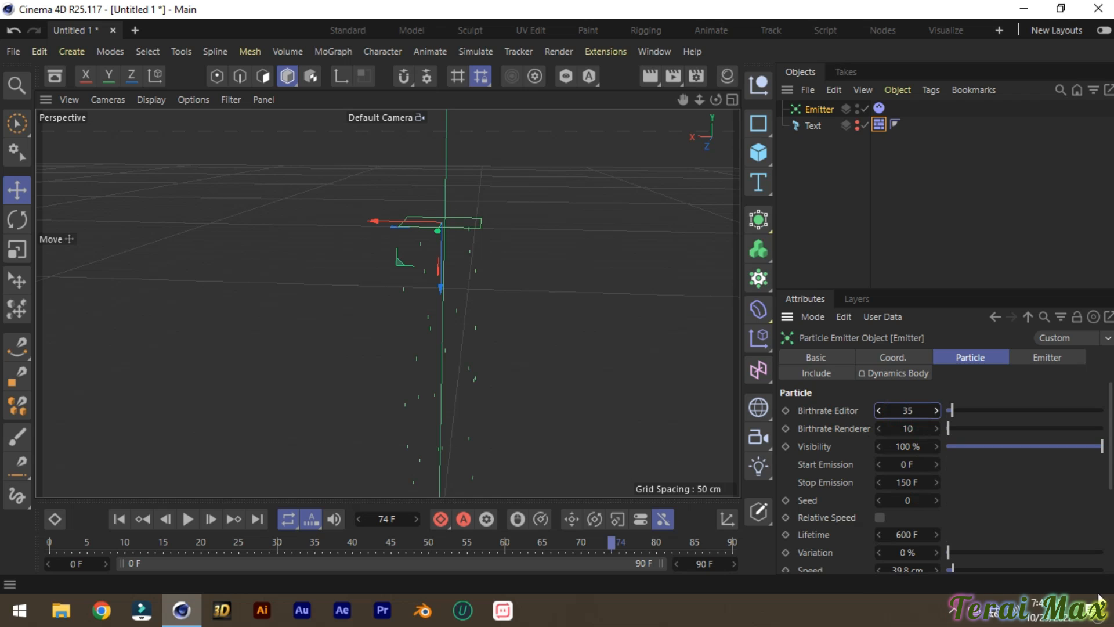
pyautogui.click(912, 429)
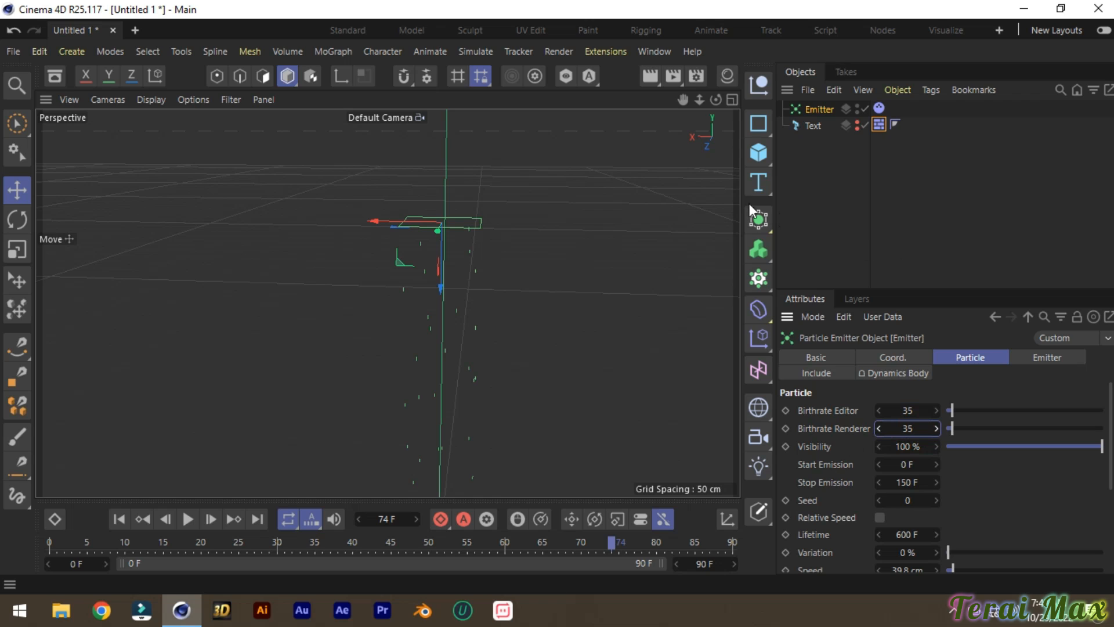
# - Add a Platonic primitive with a 5 cm radius and make it a child of the Emitter
pyautogui.click(767, 168)
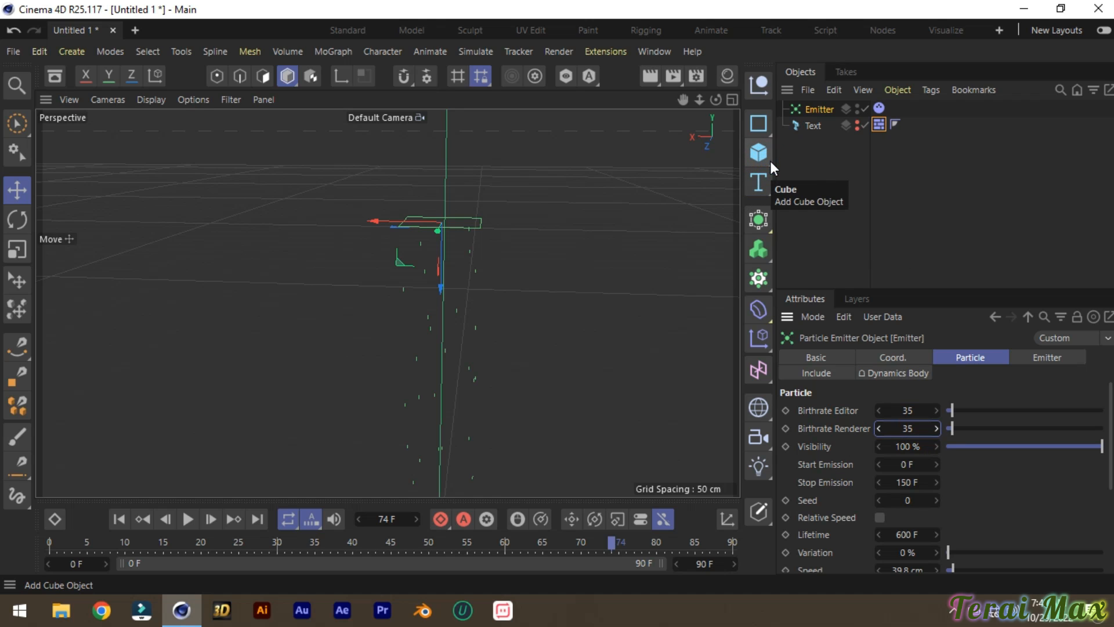
pyautogui.click(760, 154)
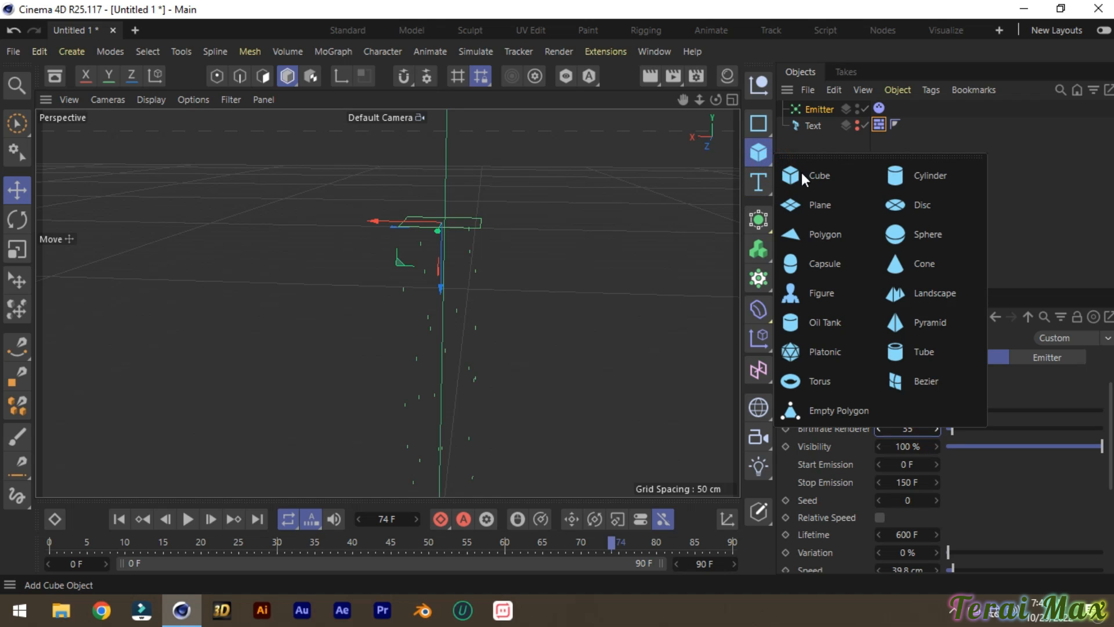
pyautogui.click(820, 359)
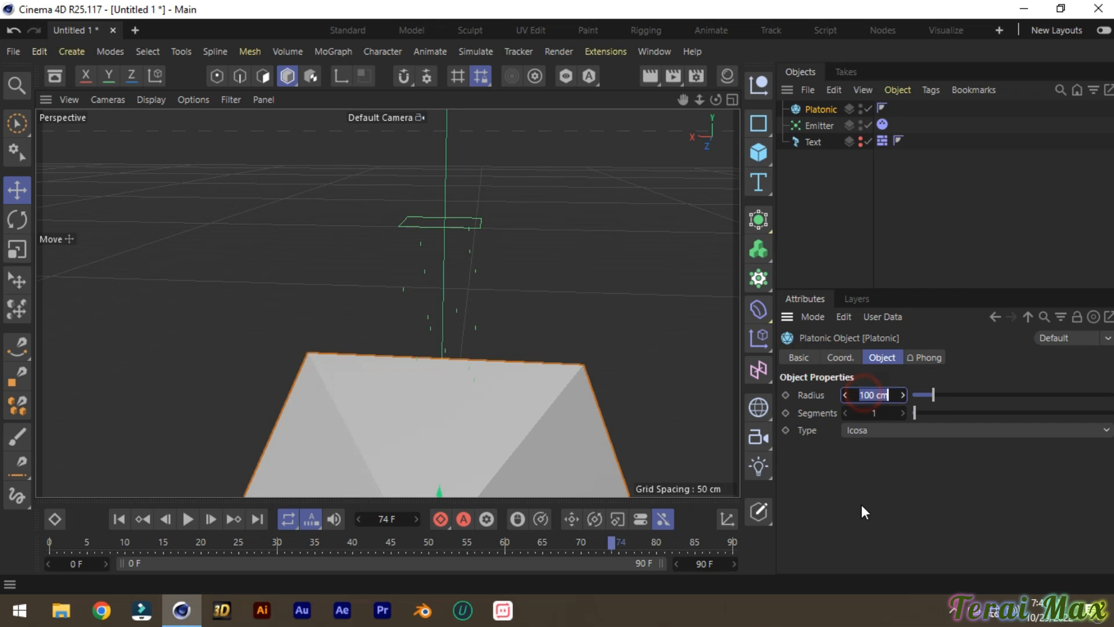
pyautogui.write('5')
pyautogui.press('Return')
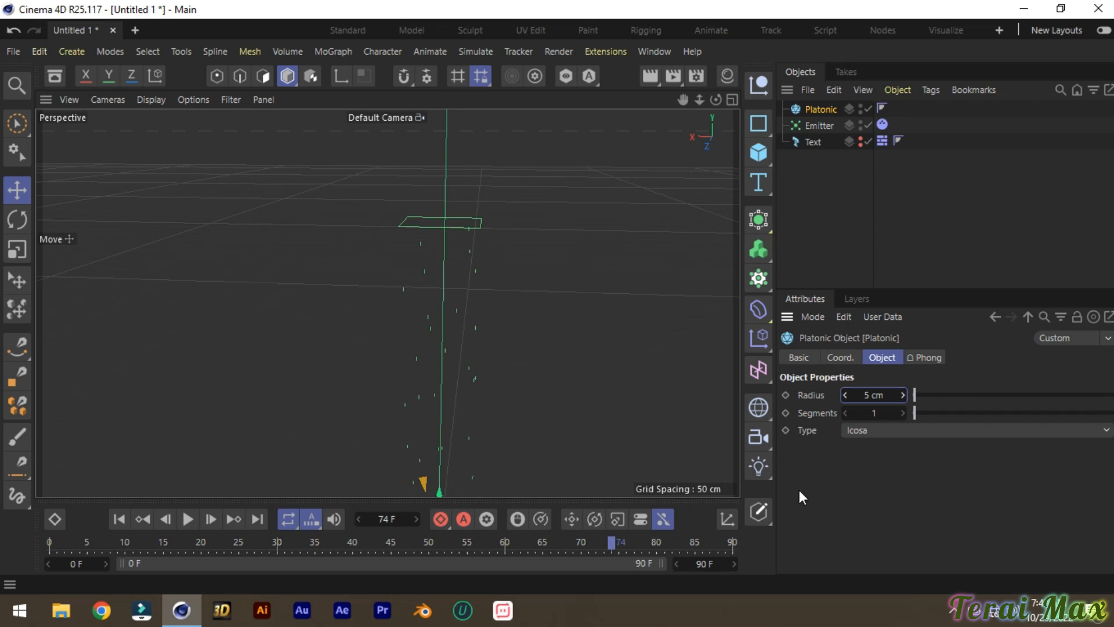
pyautogui.scroll(-5, 536, 367)
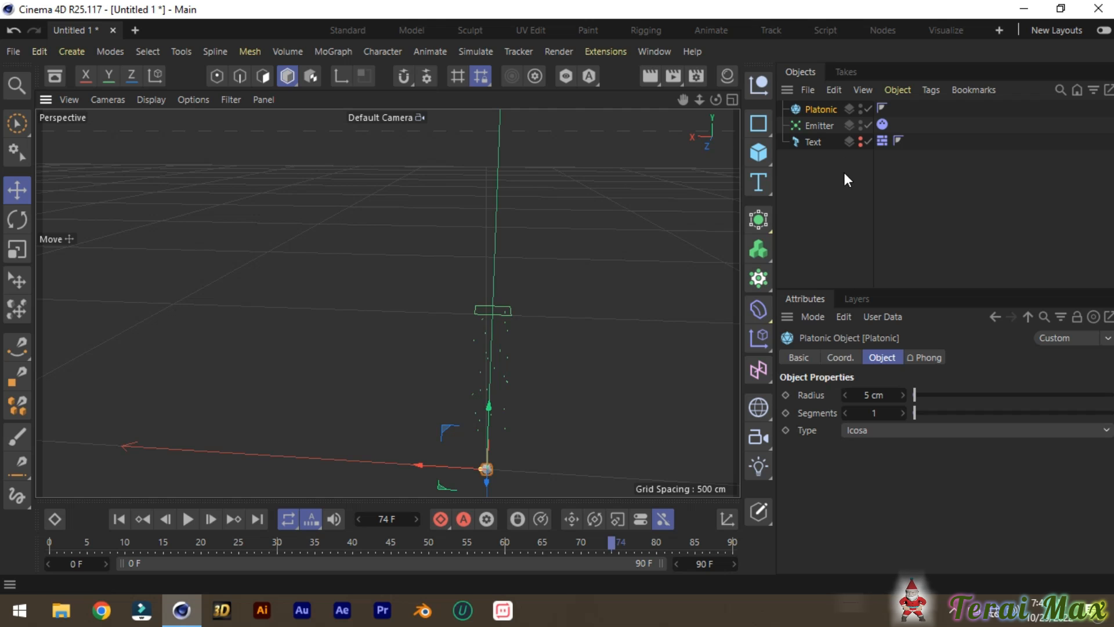
pyautogui.moveTo(817, 111); pyautogui.dragTo(830, 127)
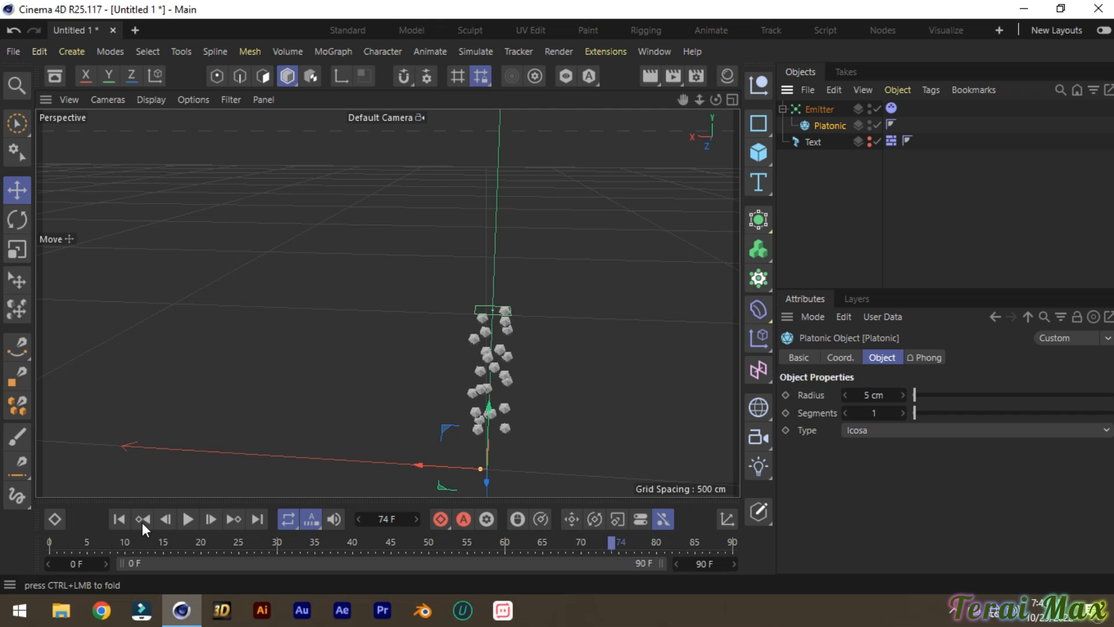
# - Play the animation, inspect the particles filling the letter T from the front and side, and pause it at frame 17
pyautogui.click(187, 520)
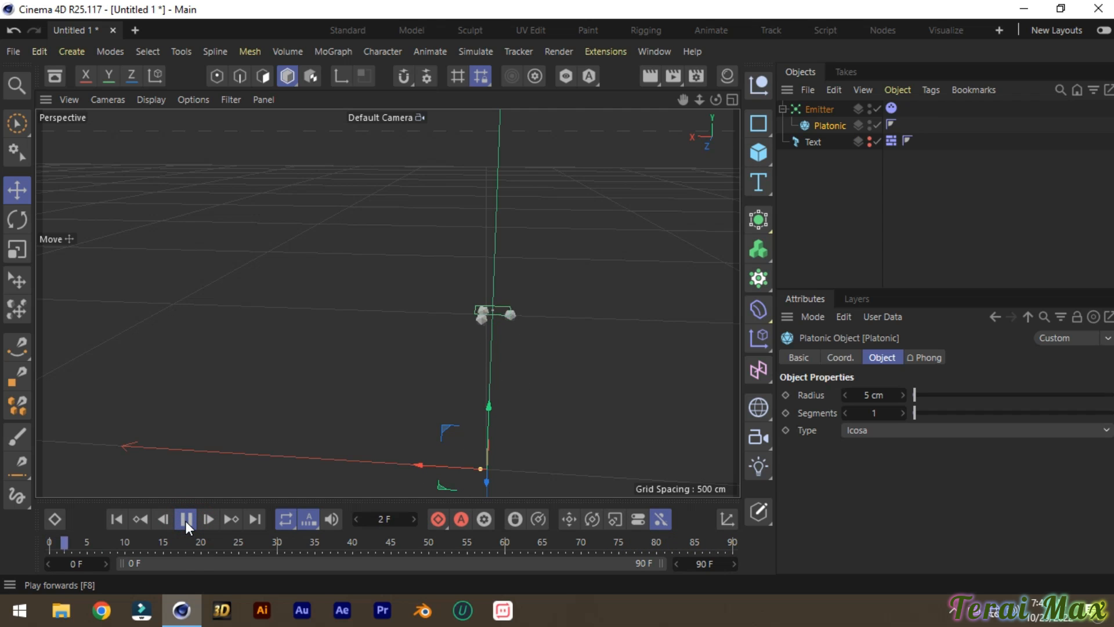
pyautogui.scroll(-3, 454, 332)
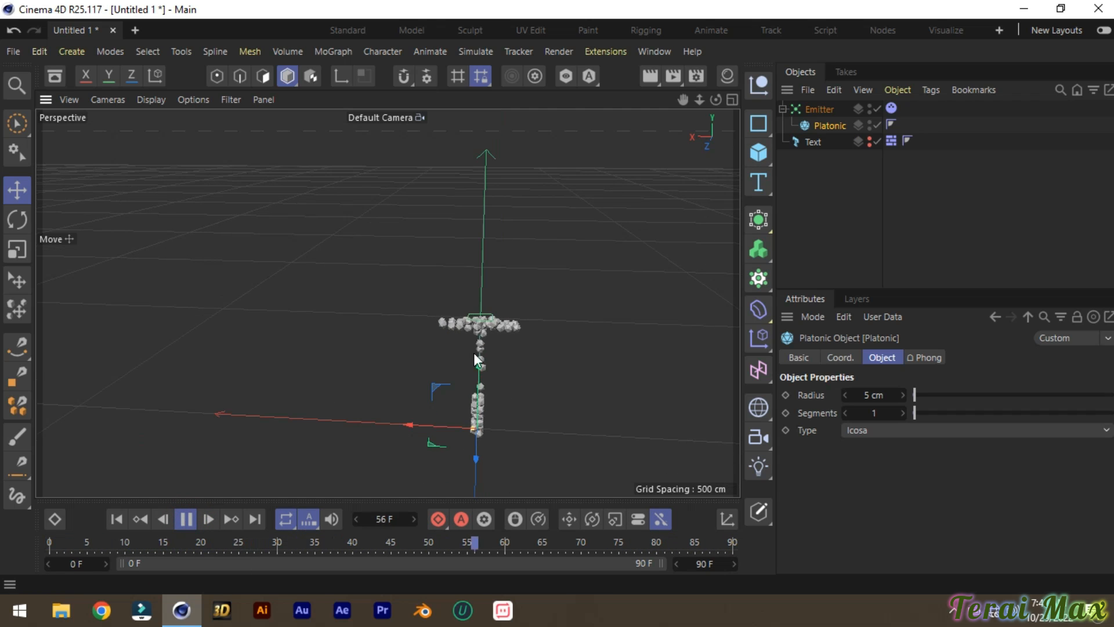
pyautogui.moveTo(683, 99); pyautogui.dragTo(683, 16)
pyautogui.scroll(4, 543, 447)
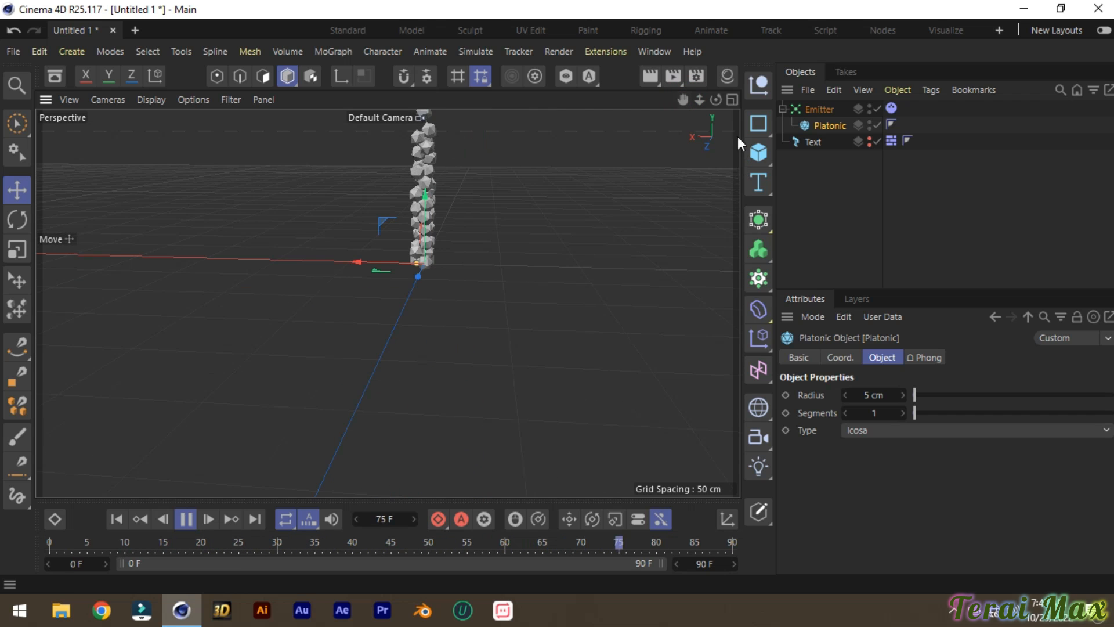
pyautogui.moveTo(684, 97); pyautogui.dragTo(713, 215)
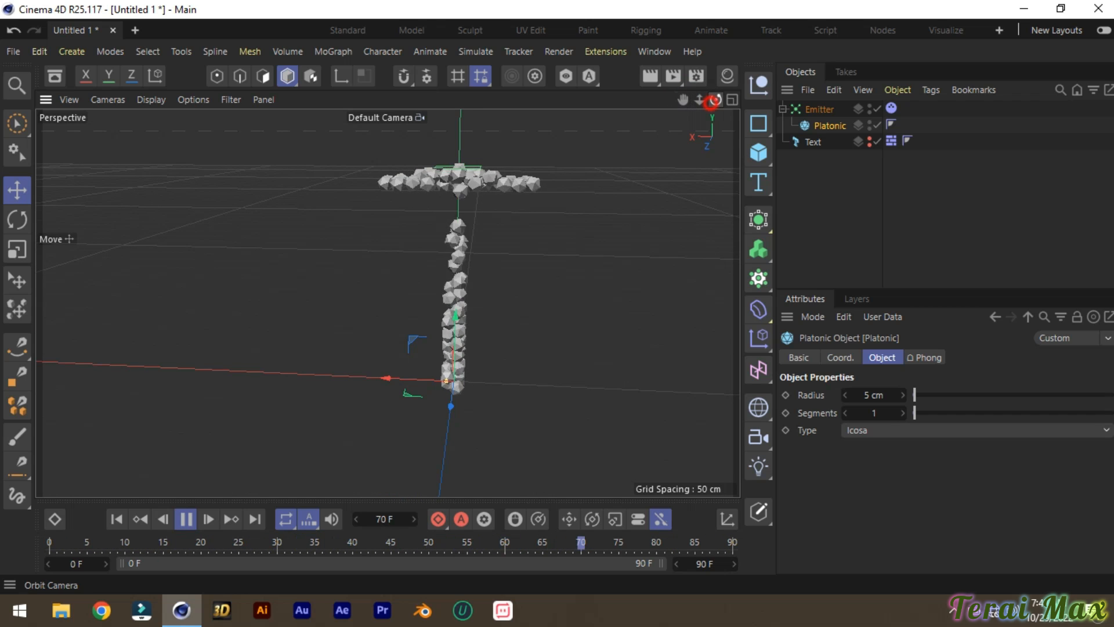
pyautogui.moveTo(710, 105); pyautogui.dragTo(616, 114)
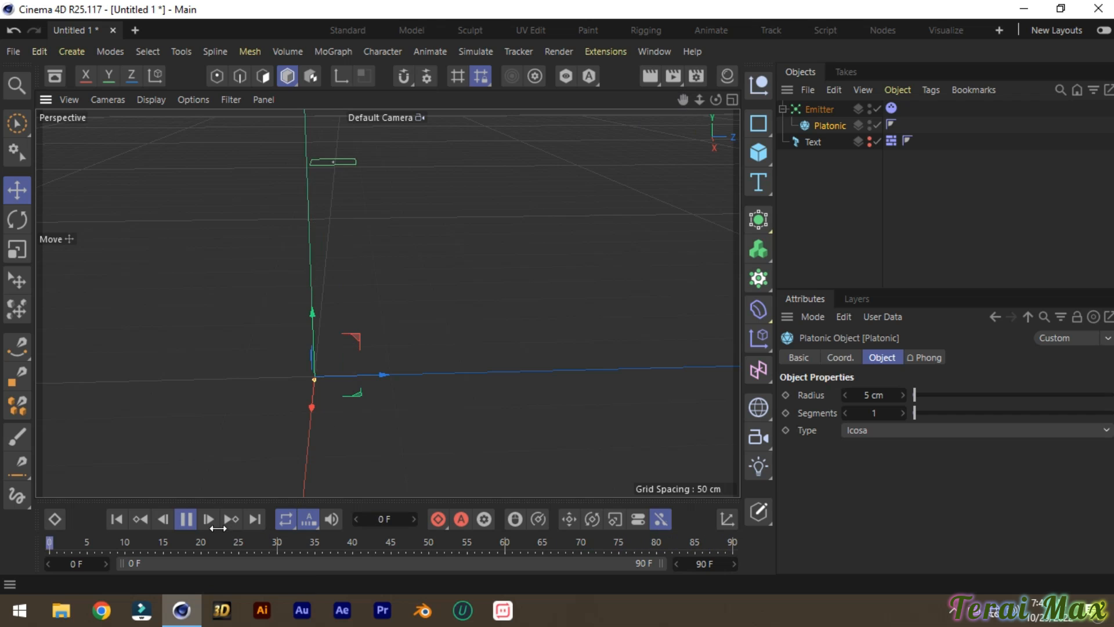
pyautogui.click(185, 519)
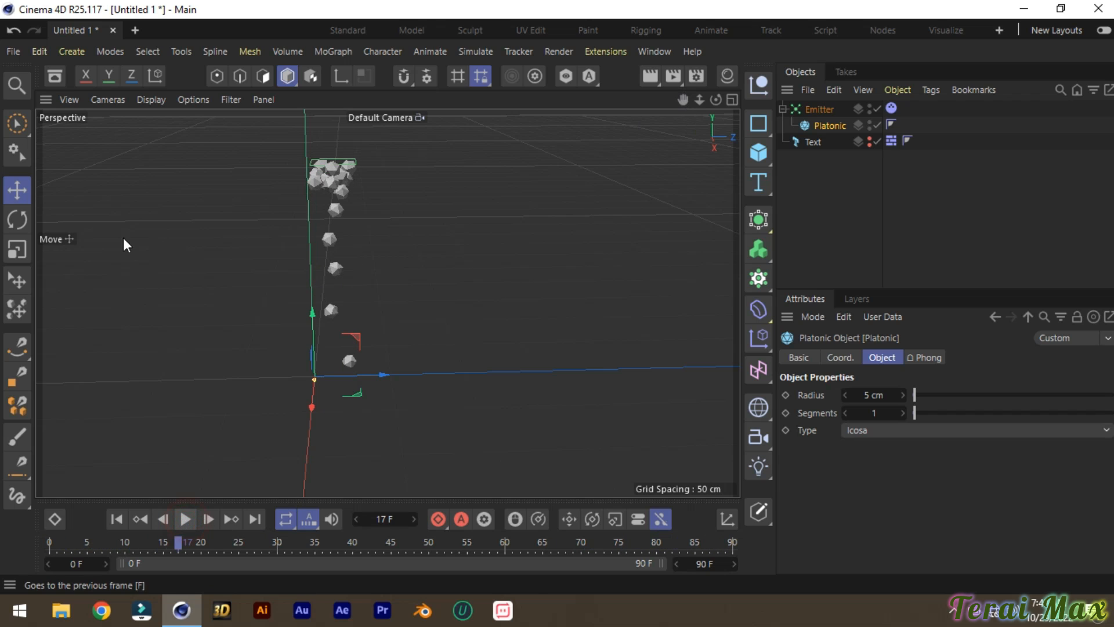
# - Try moving the Emitter along the world Z axis, away from the letter T
pyautogui.click(334, 169)
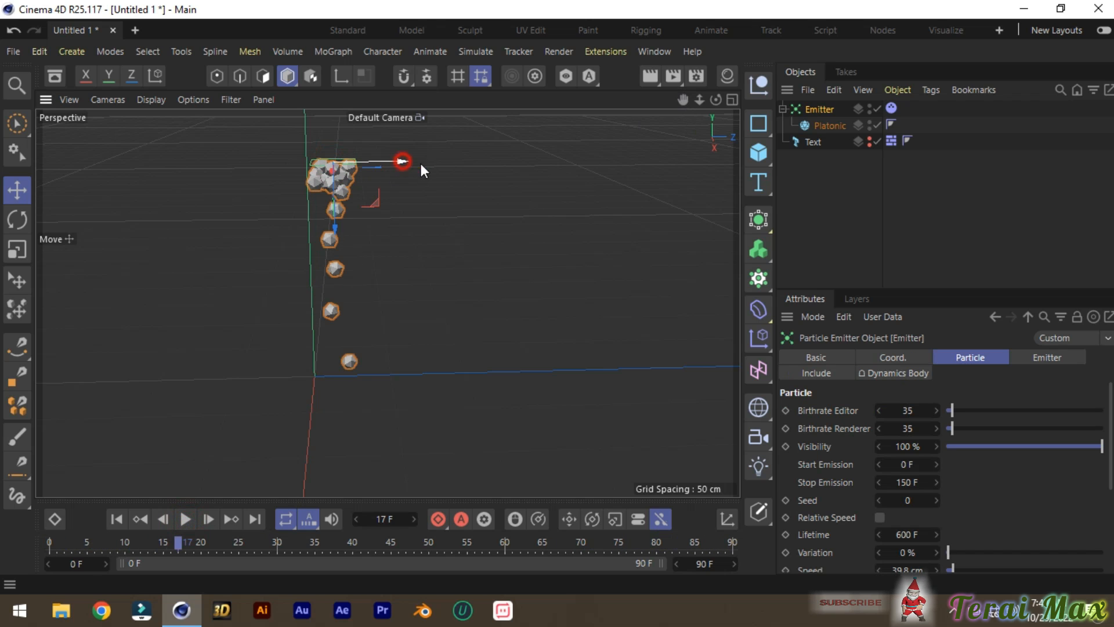
pyautogui.moveTo(421, 167); pyautogui.dragTo(520, 170)
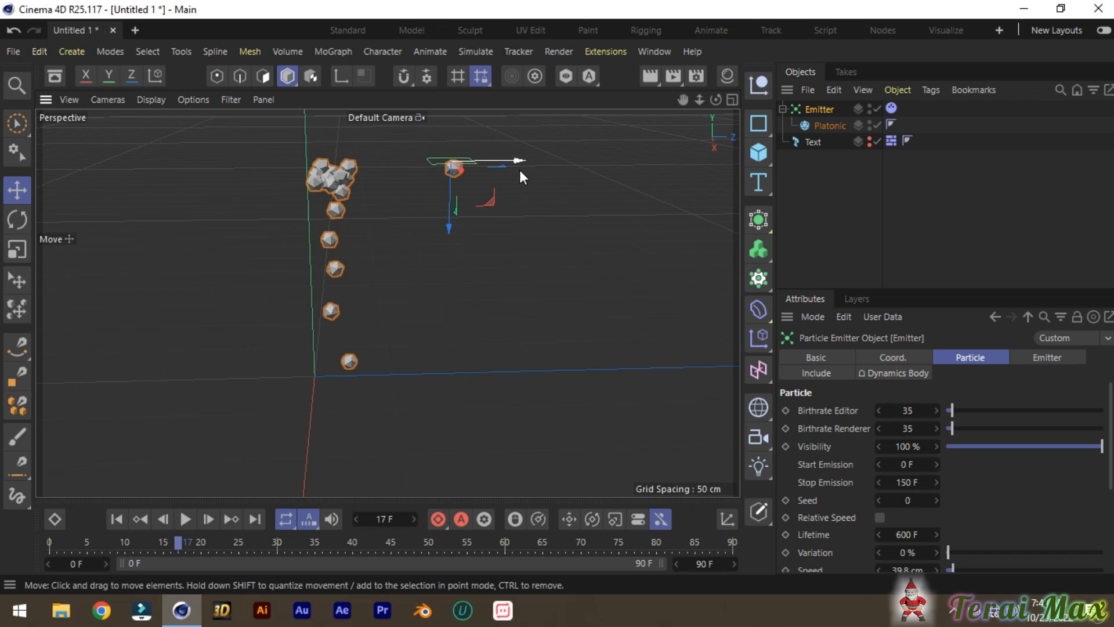
# - Replay the simulation and check the particle-filled letter T from the side around to the front
pyautogui.click(184, 519)
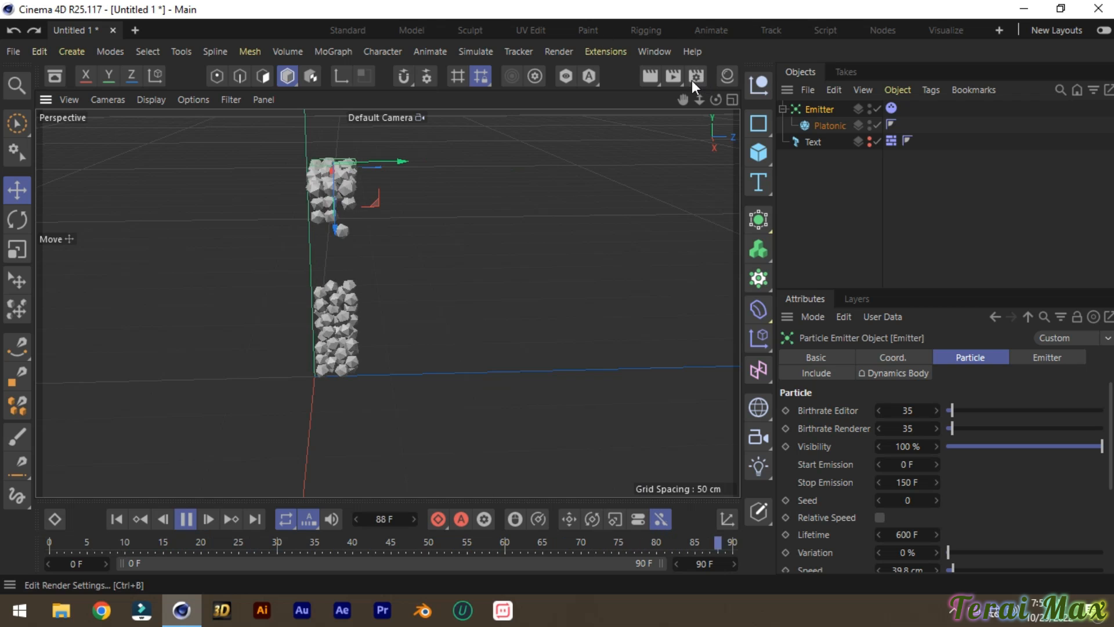
pyautogui.moveTo(682, 99); pyautogui.dragTo(613, 112)
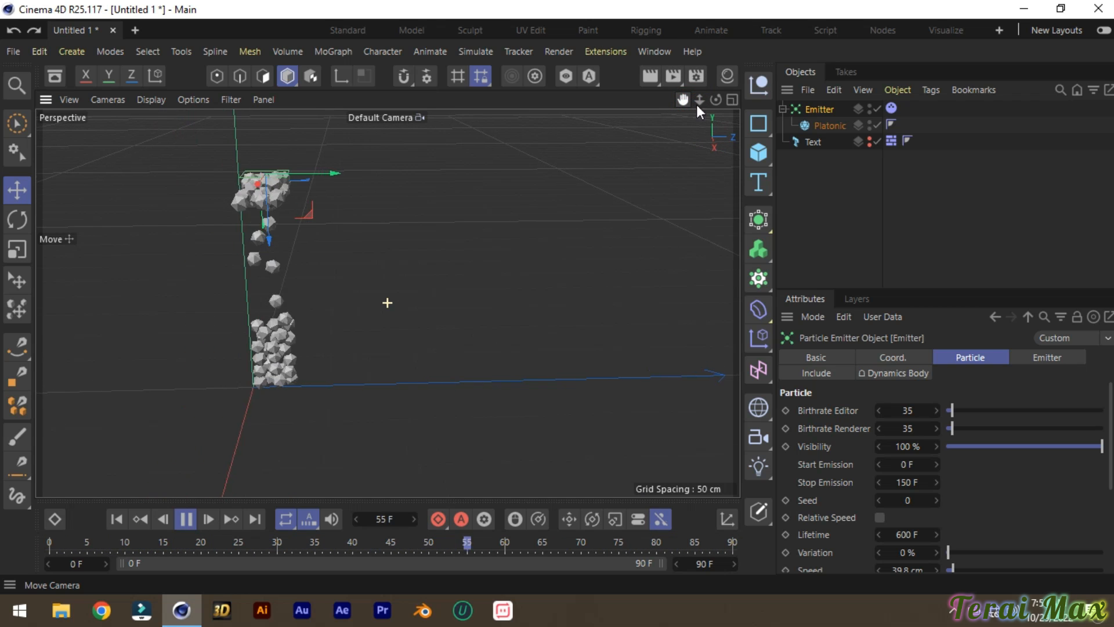
pyautogui.moveTo(717, 99); pyautogui.dragTo(645, 101)
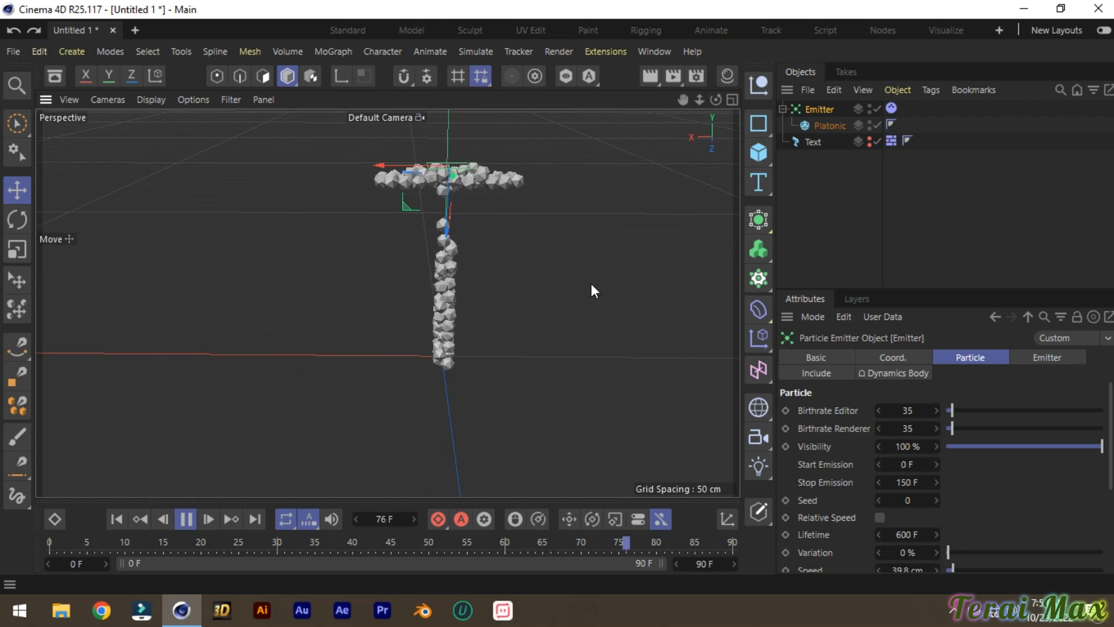
# - Pause playback, extend the animation's end frame to 180 F, and replay the simulation
pyautogui.click(186, 519)
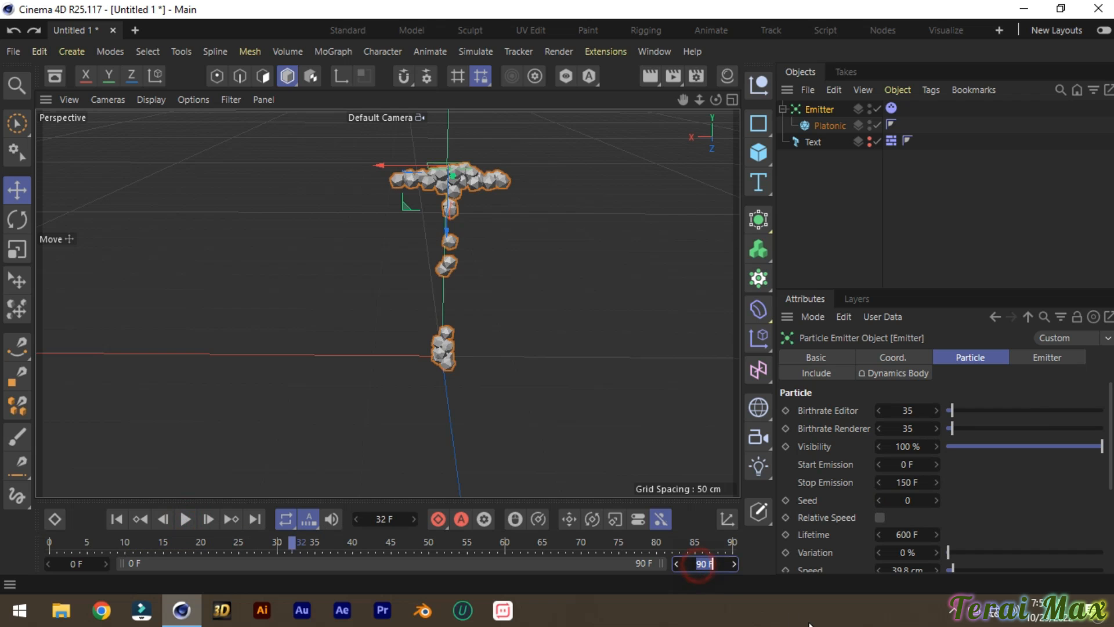
pyautogui.write('0')
pyautogui.press('Return')
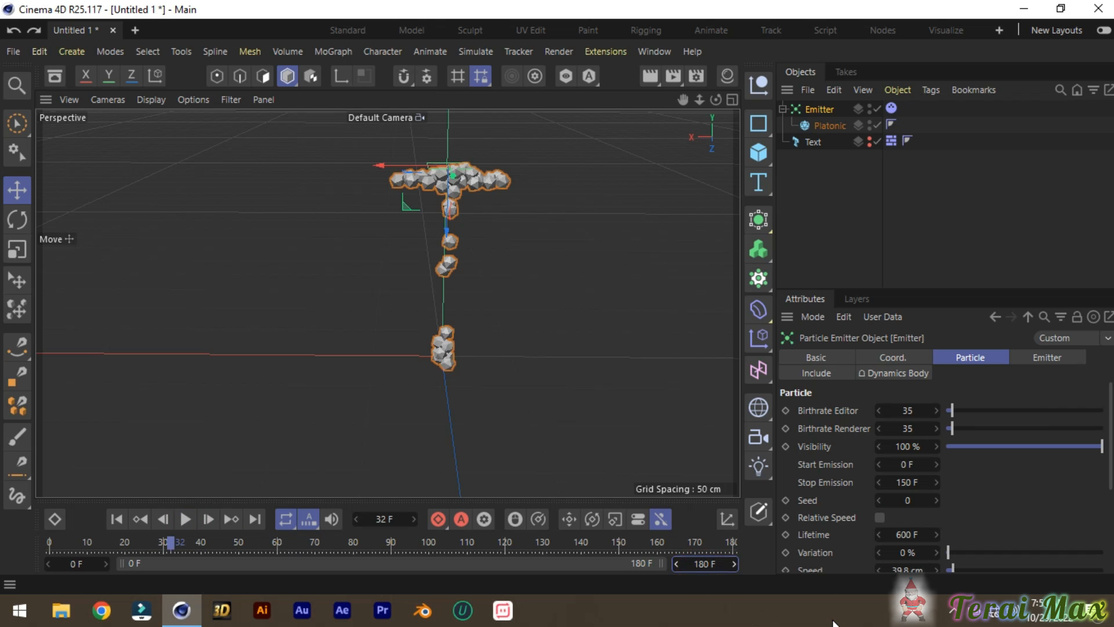
pyautogui.click(186, 519)
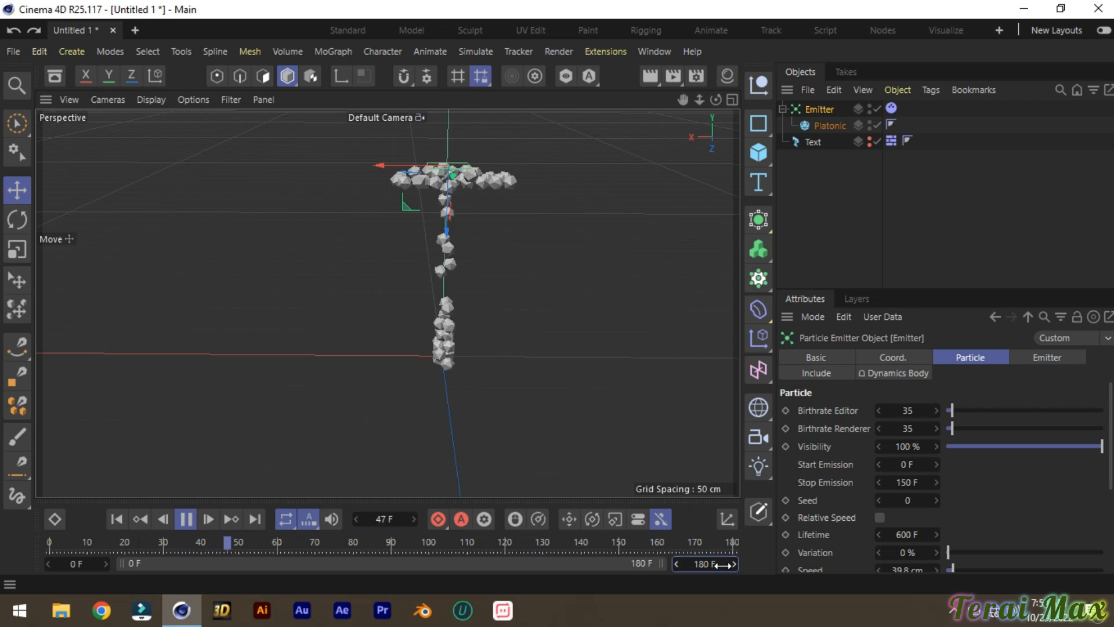
# - Try an editor birthrate of 50 on the Emitter and check the running simulation from an angle
pyautogui.doubleClick(907, 410)
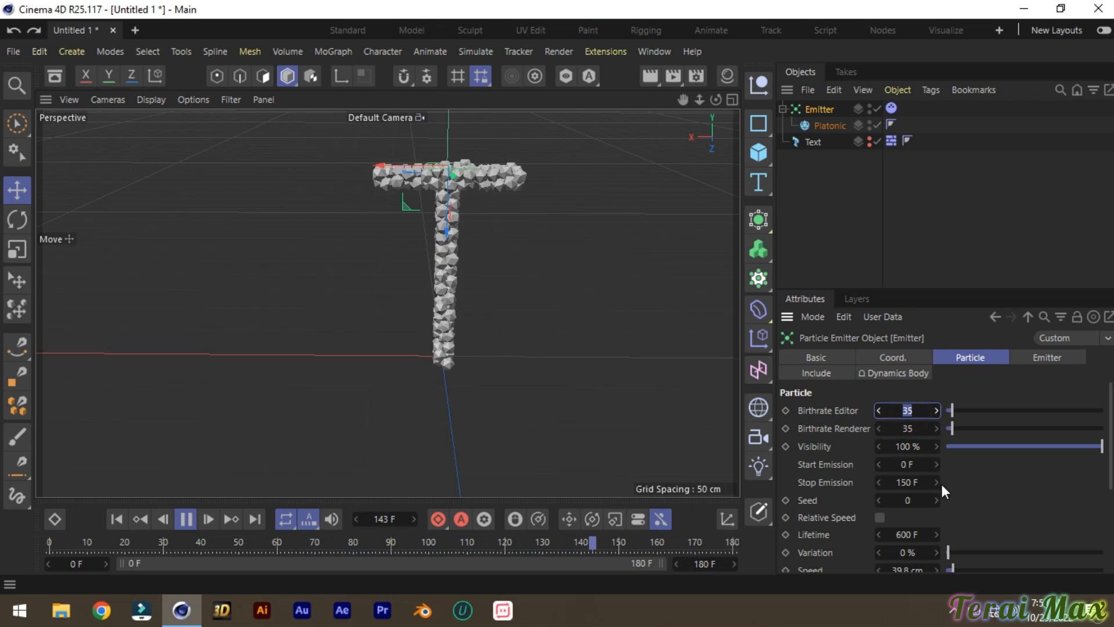
pyautogui.write('50')
pyautogui.press('Return')
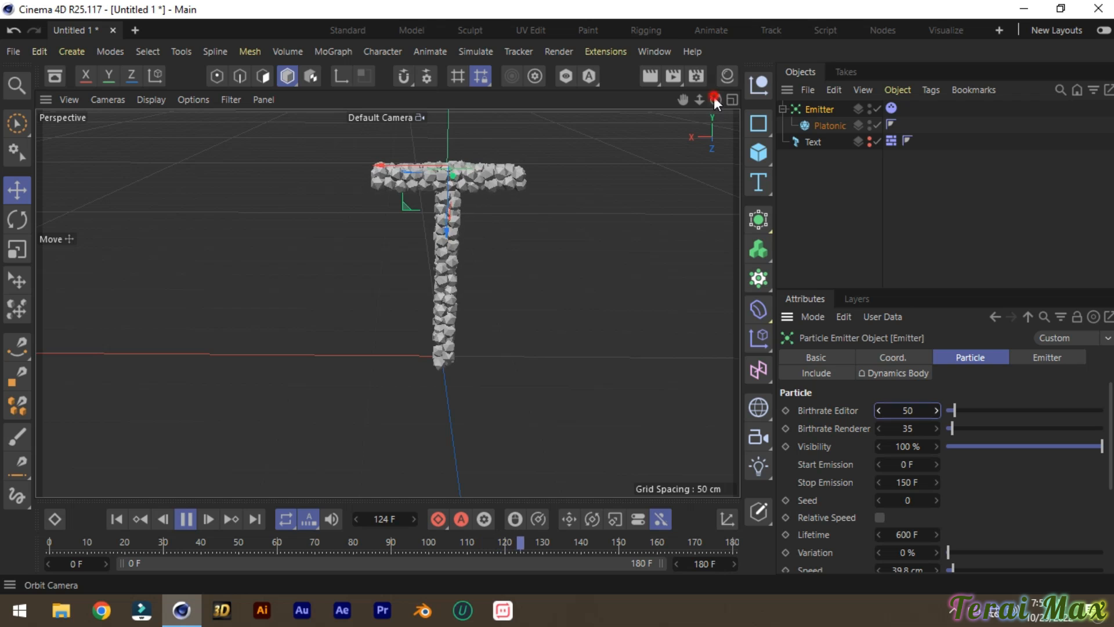
pyautogui.moveTo(716, 99); pyautogui.dragTo(540, 128)
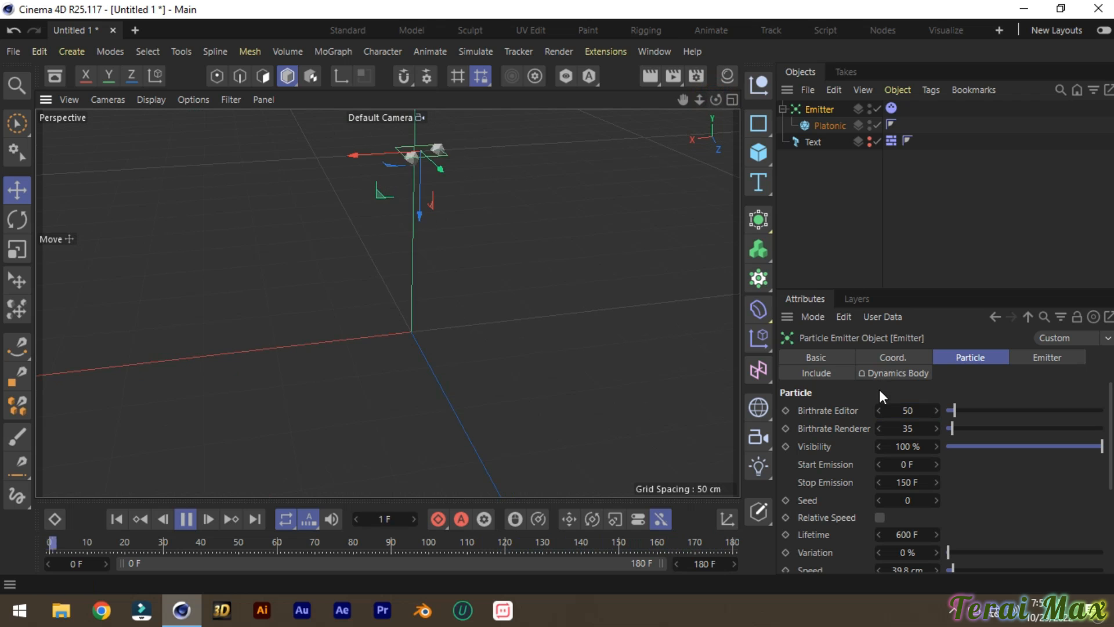
# - Set the Emitter's editor birthrate to 40, check the simulation from the side and front, pause at frame 143, and deselect the Emitter
pyautogui.doubleClick(935, 409)
pyautogui.write('40')
pyautogui.press('Return')
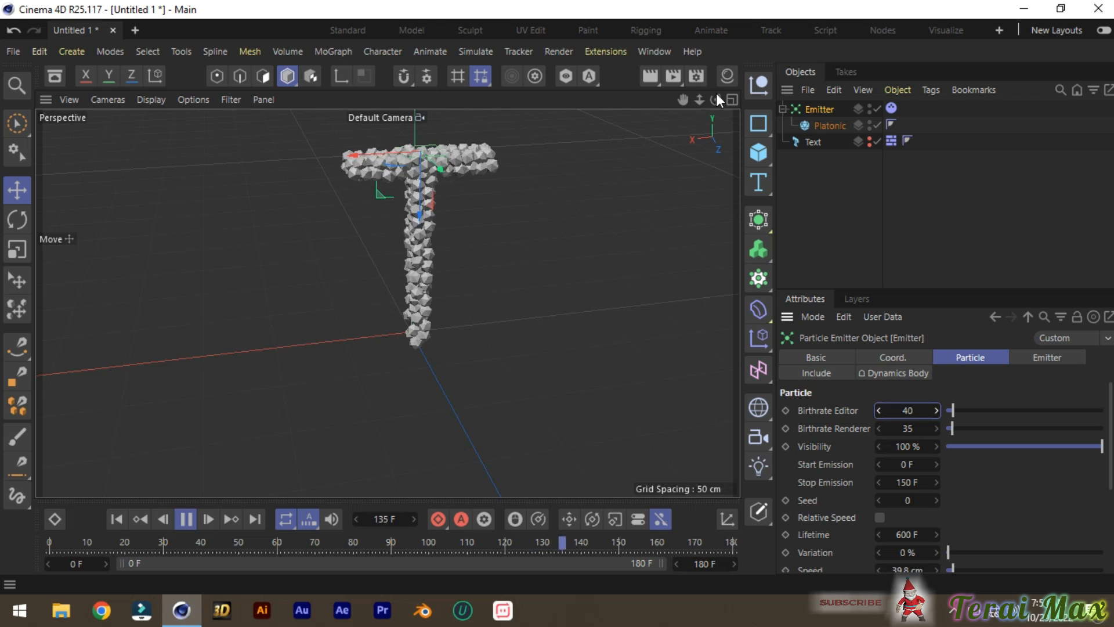
pyautogui.moveTo(716, 100)
pyautogui.mouseDown()
pyautogui.moveTo(679, 103)
pyautogui.moveTo(713, 100)
pyautogui.mouseUp()
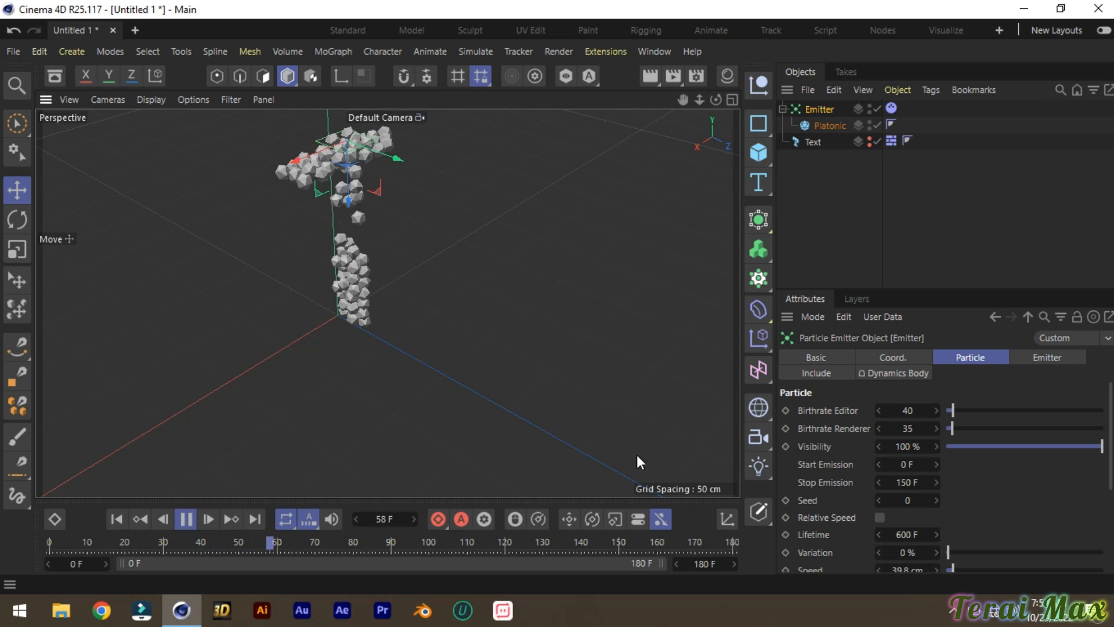
pyautogui.moveTo(716, 100); pyautogui.dragTo(635, 113)
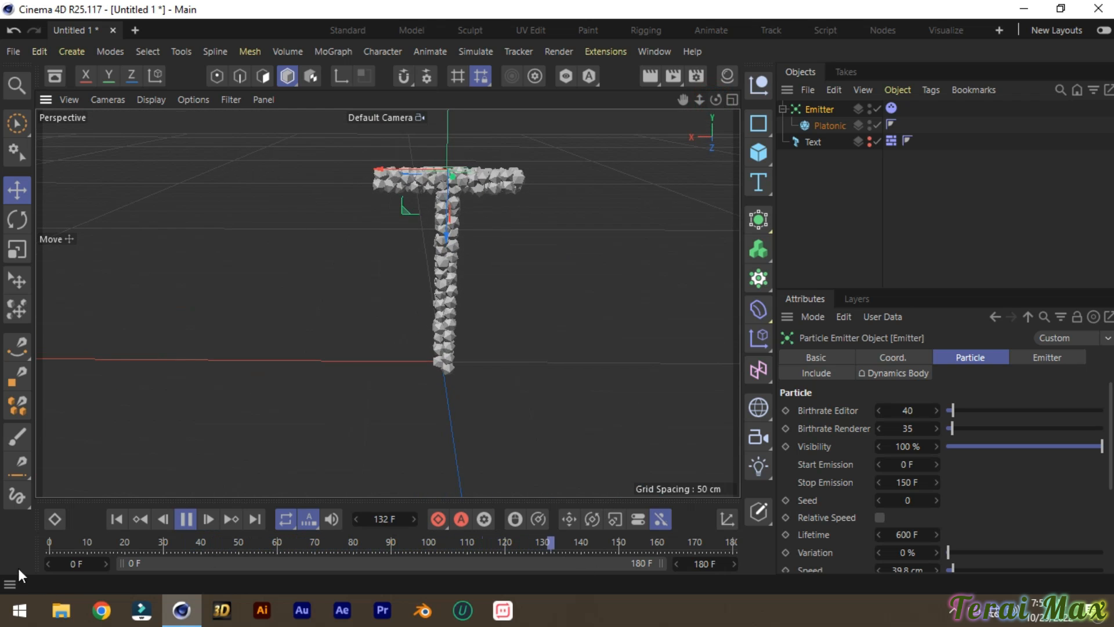
pyautogui.click(183, 520)
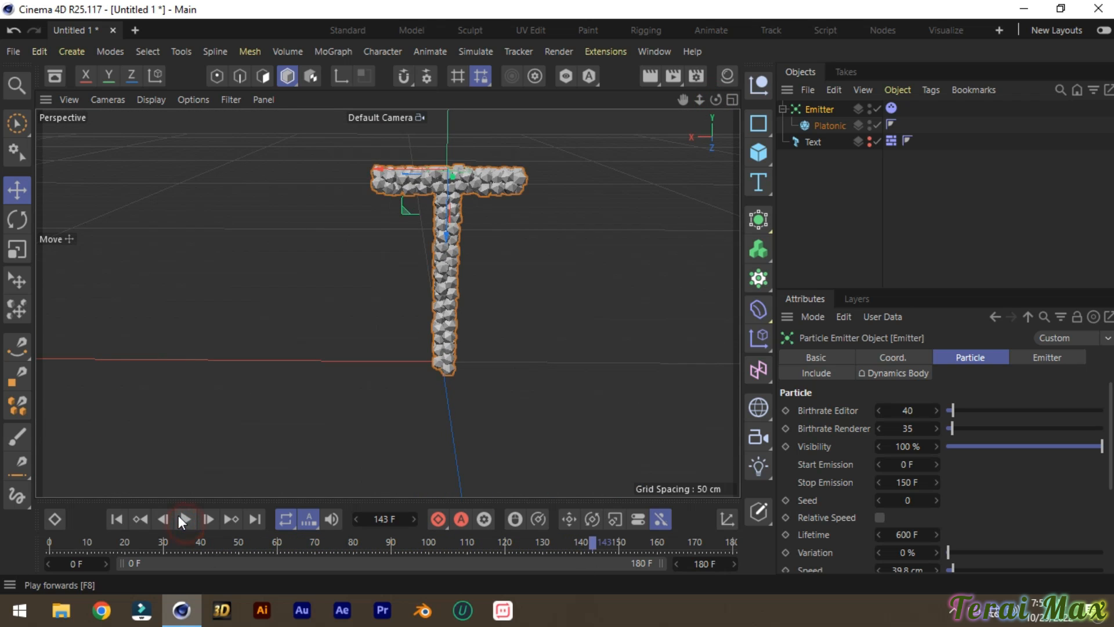
pyautogui.click(584, 341)
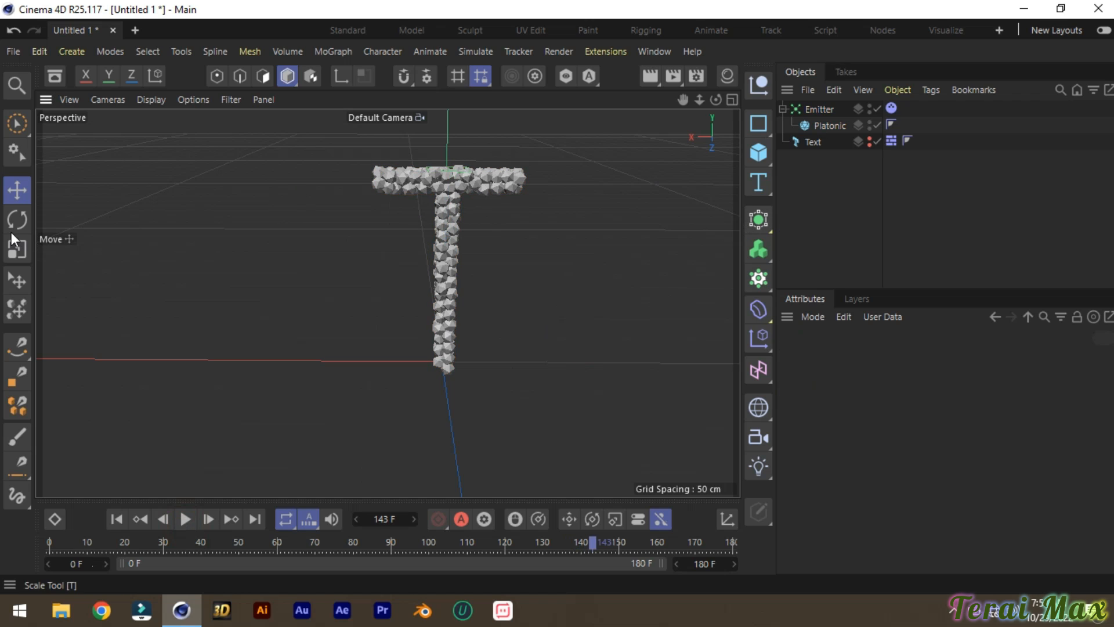
# - Open the Asset Browser and look through its Materials library, including the Concrete, Effects and Fabric categories
pyautogui.click(55, 76)
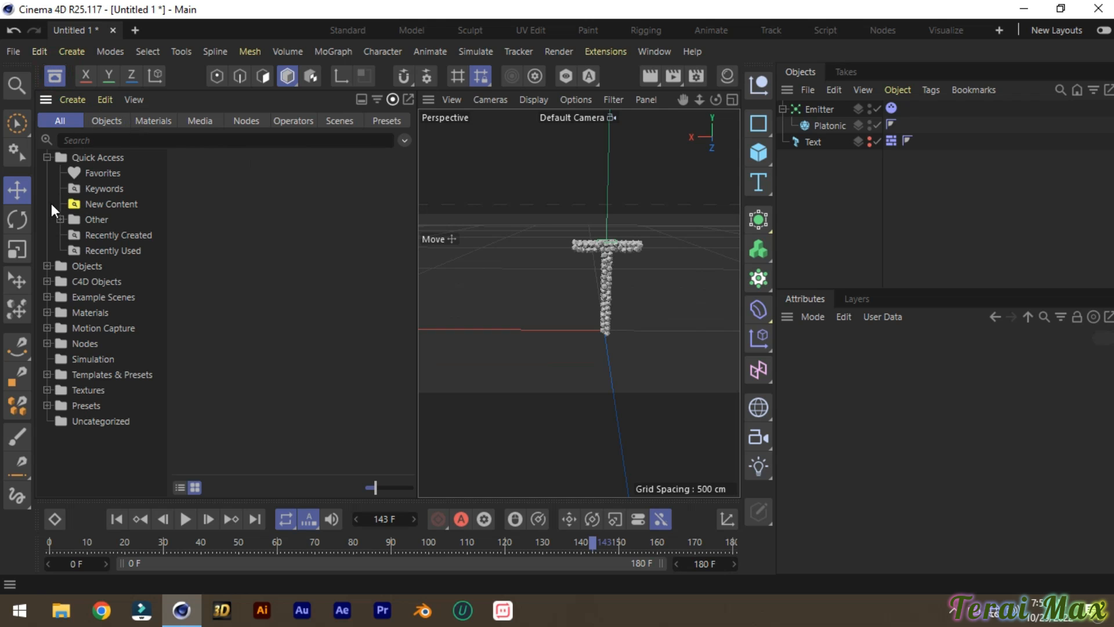
pyautogui.click(85, 328)
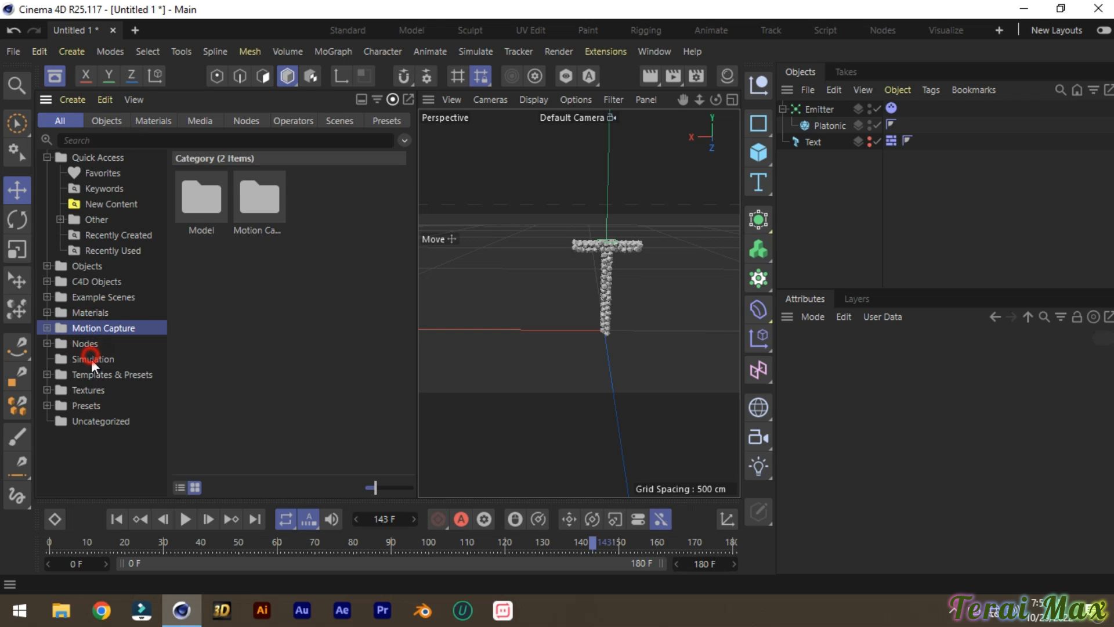
pyautogui.click(92, 359)
pyautogui.click(92, 391)
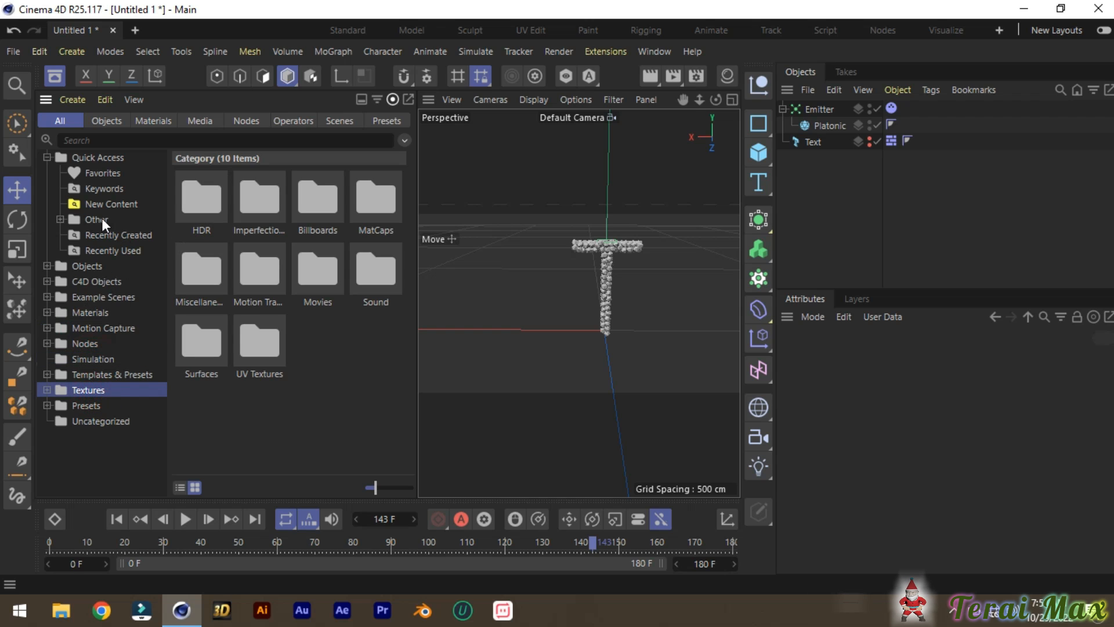
pyautogui.click(82, 313)
pyautogui.click(47, 312)
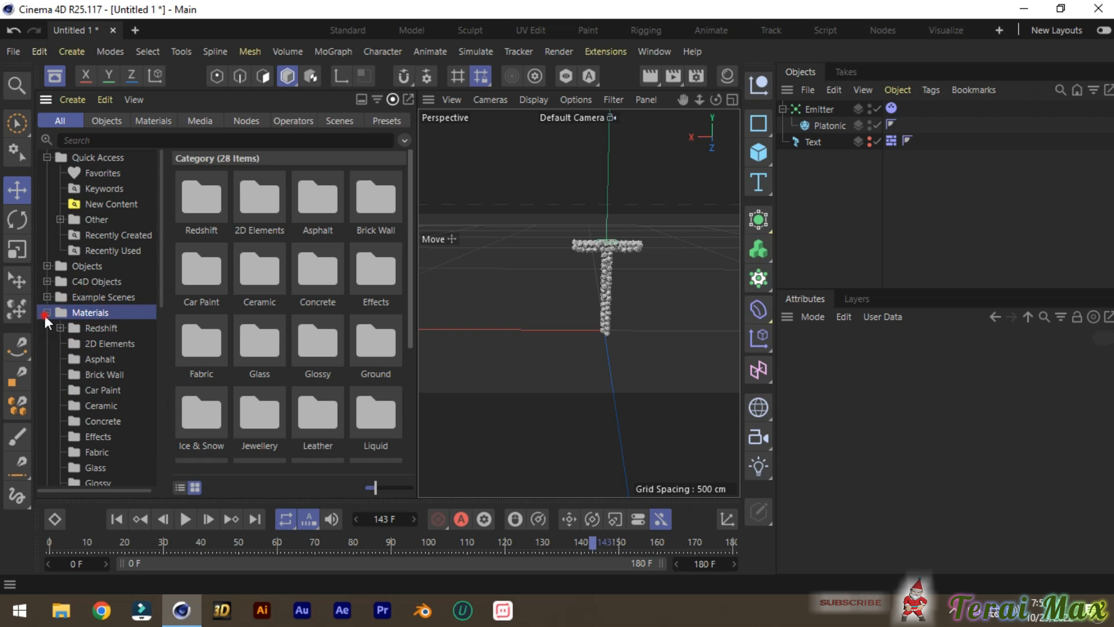
pyautogui.click(48, 156)
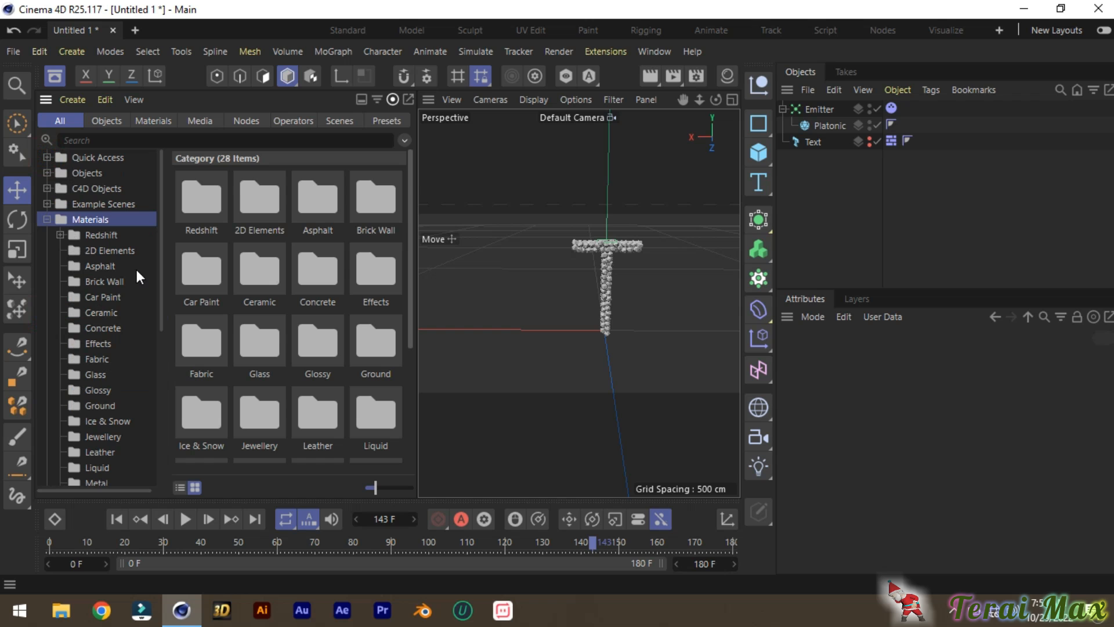
pyautogui.click(115, 327)
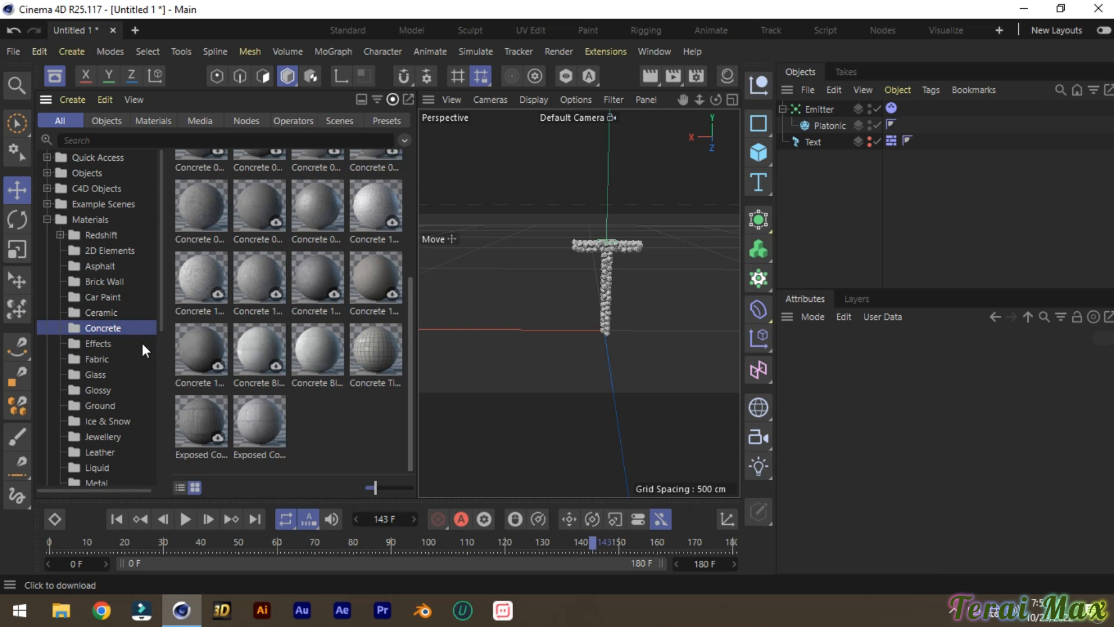
pyautogui.click(125, 346)
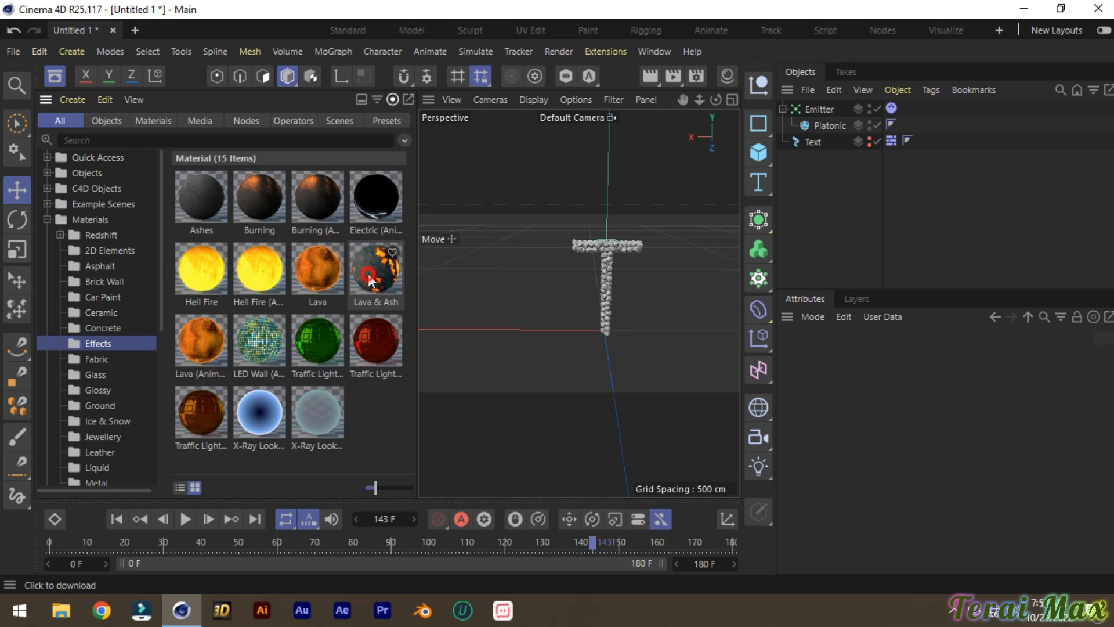
pyautogui.click(369, 281)
pyautogui.click(96, 359)
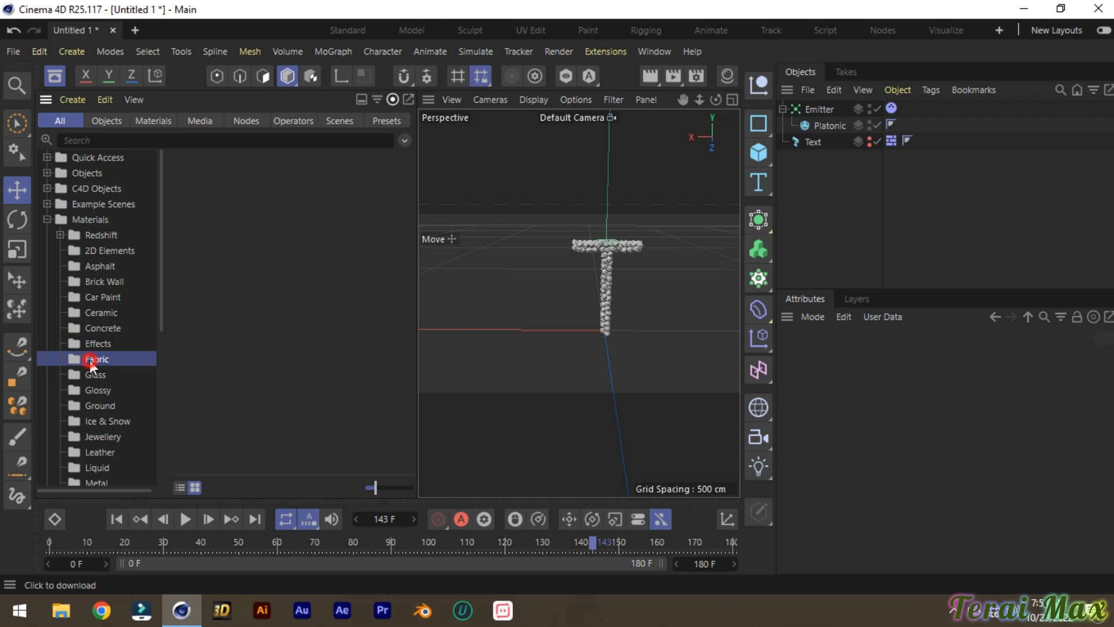
pyautogui.scroll(-3, 251, 300)
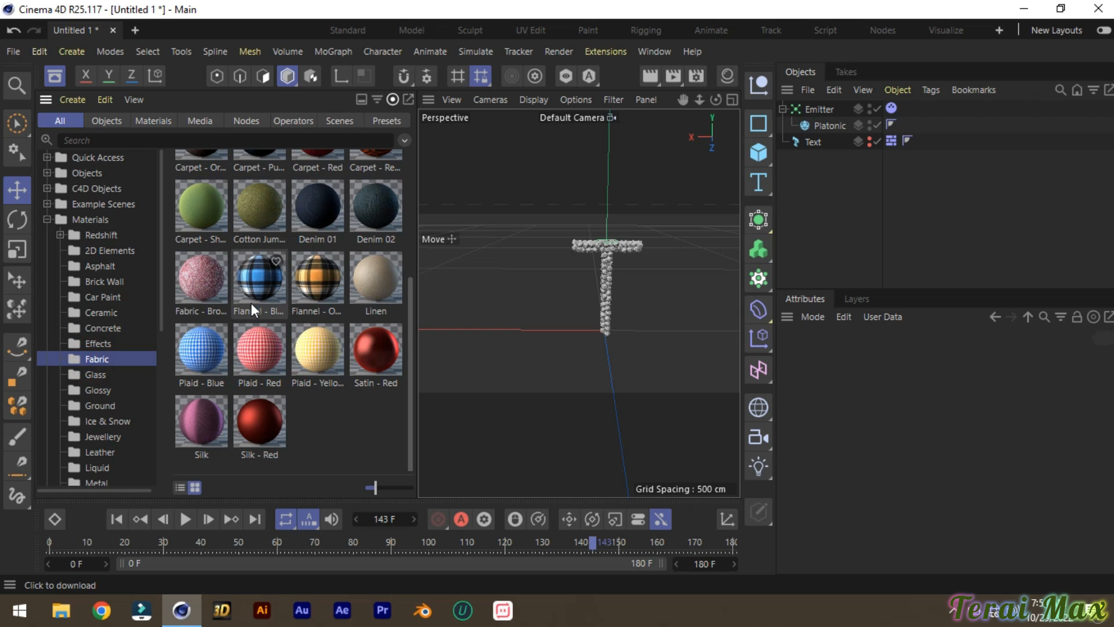
# - Apply the Glass - Red material from the Glass category to the particle emitter and render the view
pyautogui.click(110, 375)
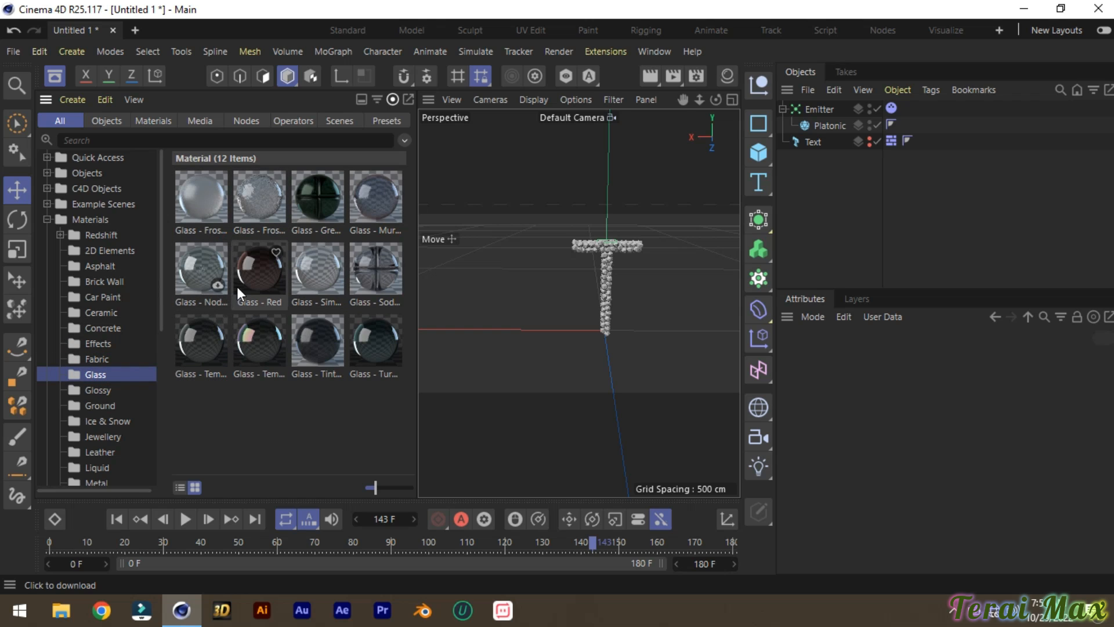
pyautogui.moveTo(241, 285); pyautogui.dragTo(607, 276)
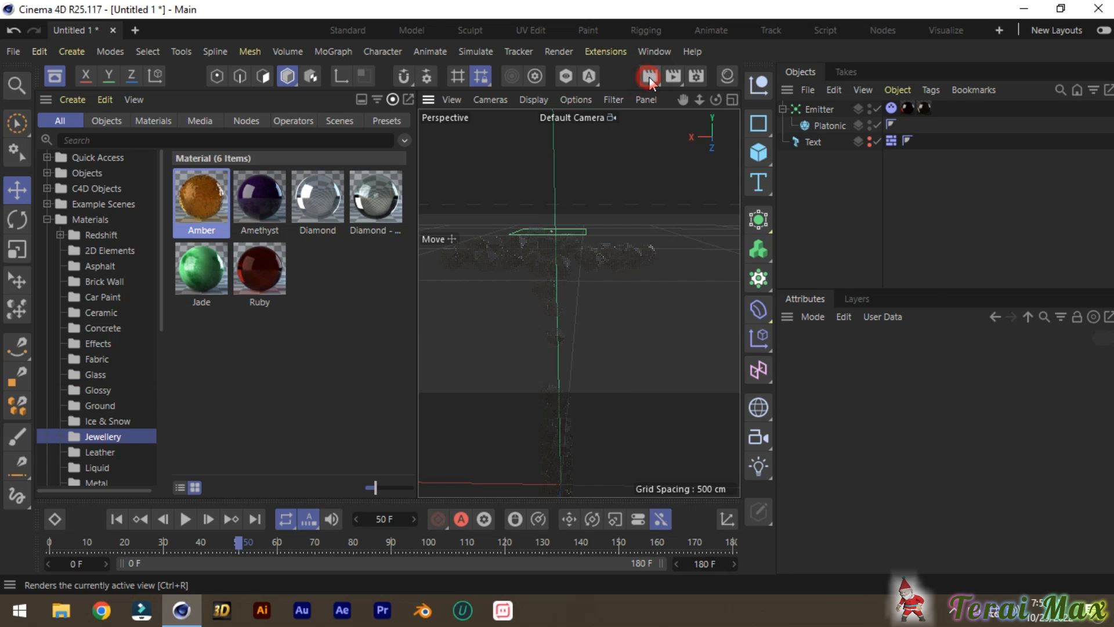
pyautogui.click(649, 77)
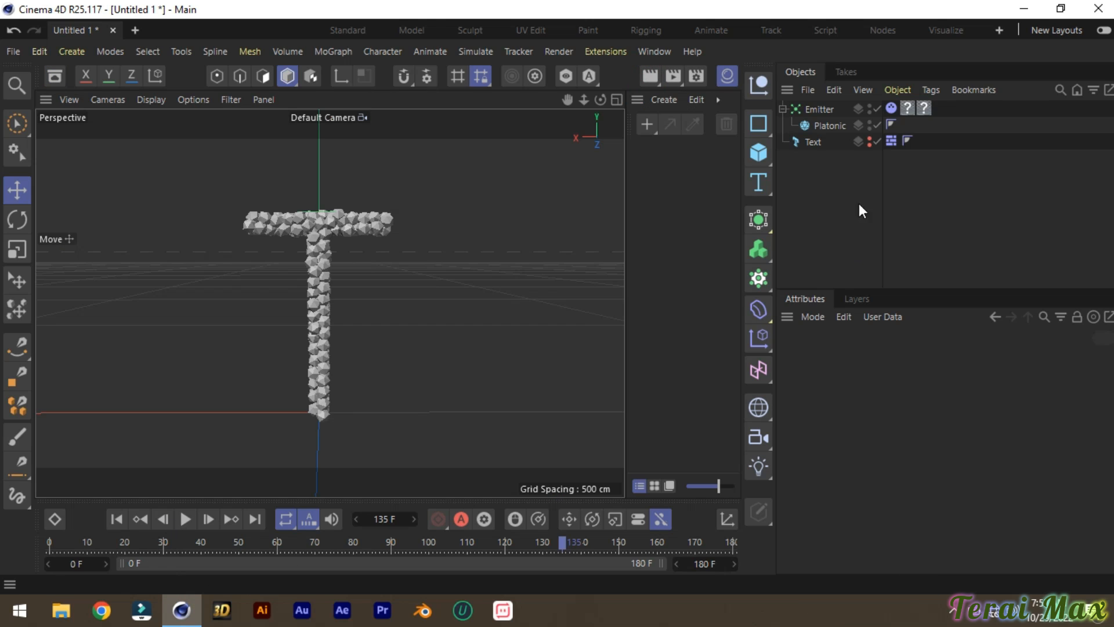
# - Give the Text object a custom yellow display color, and check the result with a viewport render and playback
pyautogui.click(814, 143)
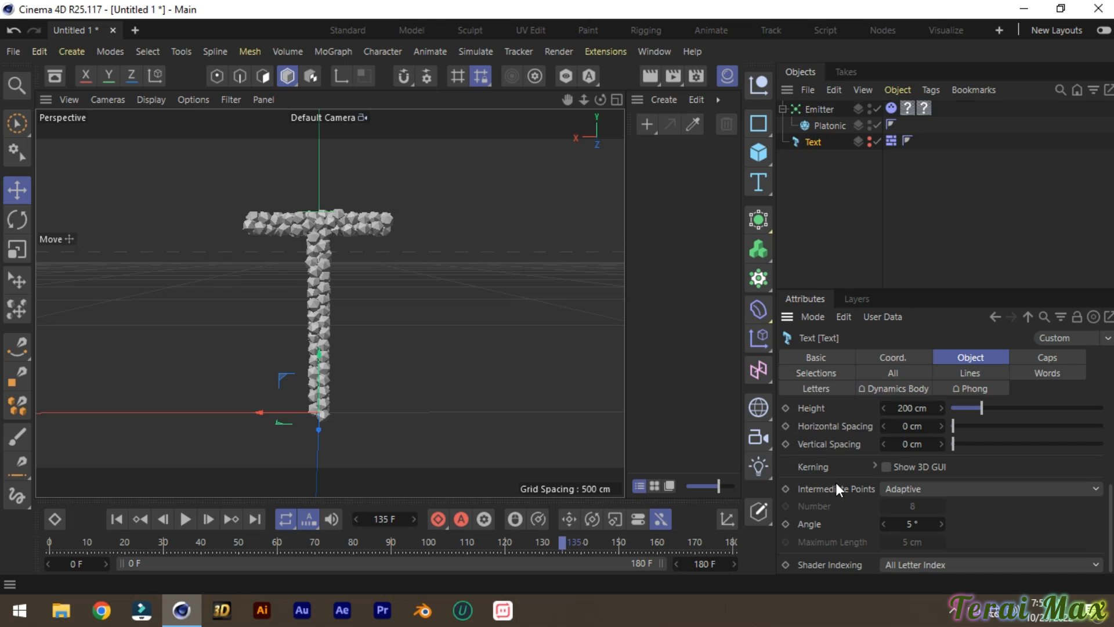
pyautogui.click(818, 358)
pyautogui.click(906, 531)
pyautogui.click(913, 513)
pyautogui.click(897, 547)
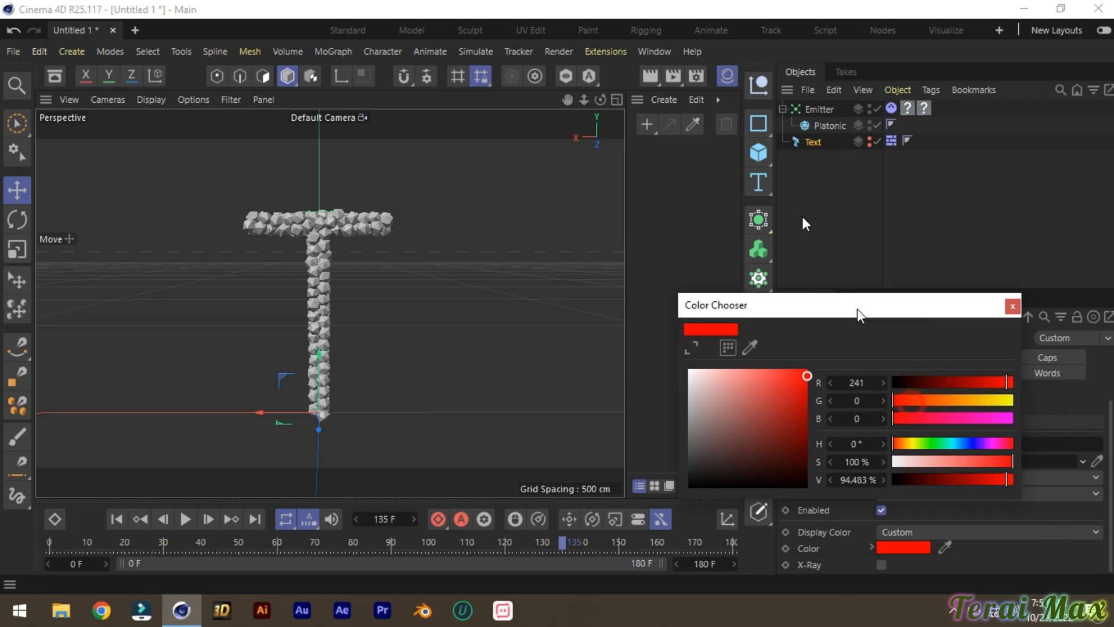
pyautogui.moveTo(858, 309); pyautogui.dragTo(785, 160)
pyautogui.moveTo(885, 252); pyautogui.dragTo(874, 252)
pyautogui.moveTo(878, 270); pyautogui.dragTo(852, 269)
pyautogui.moveTo(851, 295)
pyautogui.mouseDown()
pyautogui.moveTo(862, 294)
pyautogui.moveTo(839, 296)
pyautogui.mouseUp()
pyautogui.click(939, 157)
pyautogui.click(650, 77)
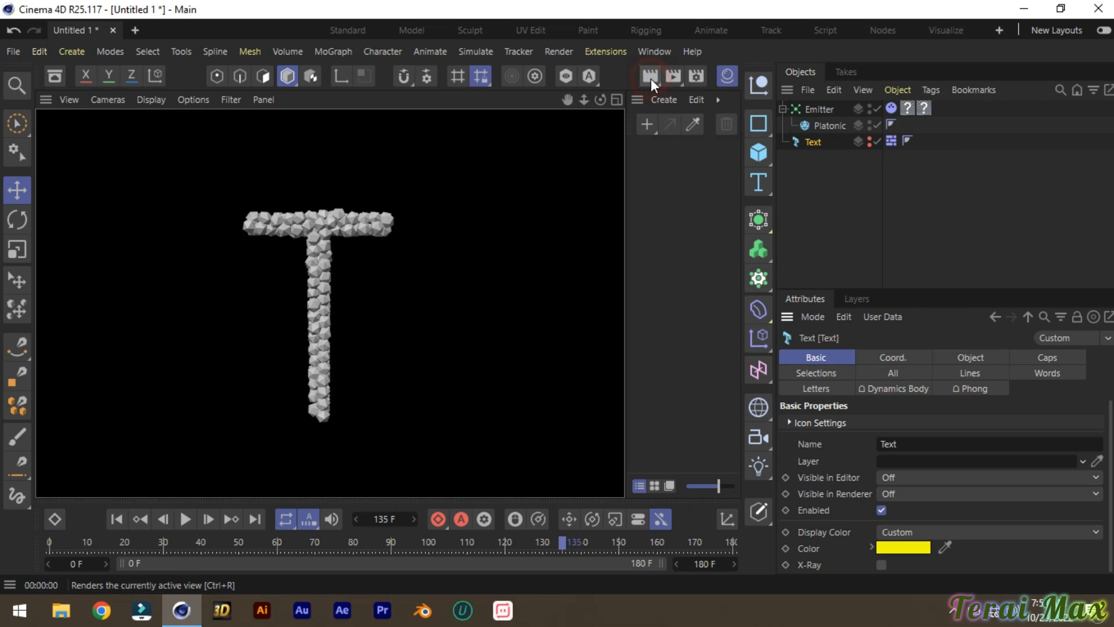
pyautogui.click(186, 518)
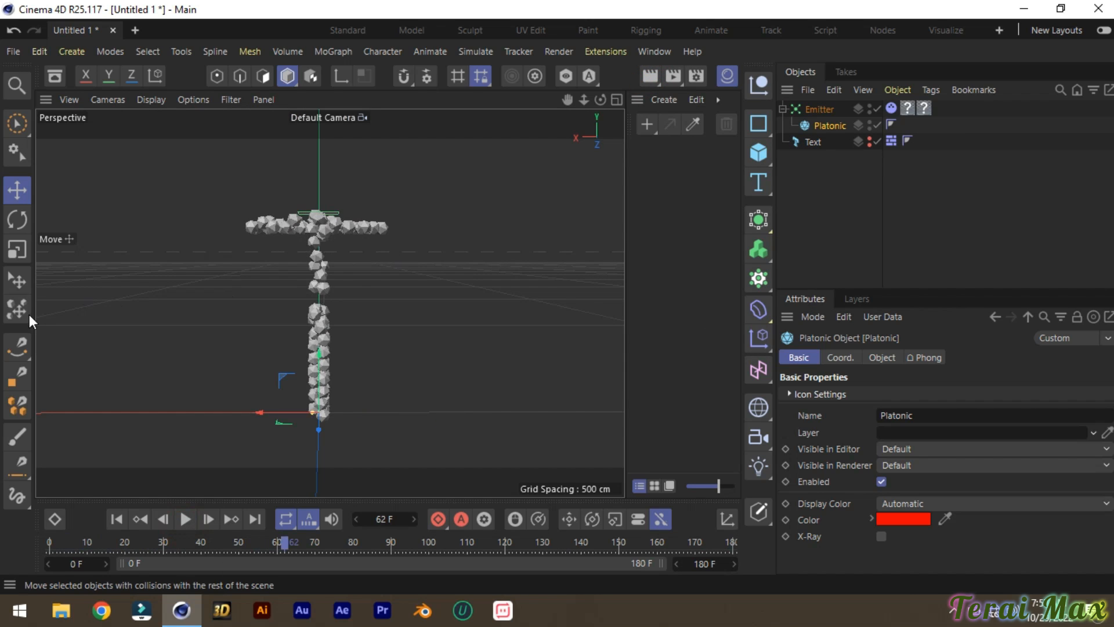
# - Reopen the Asset Browser and look through the Tiles, Synthetic and Stone material categories
pyautogui.click(54, 76)
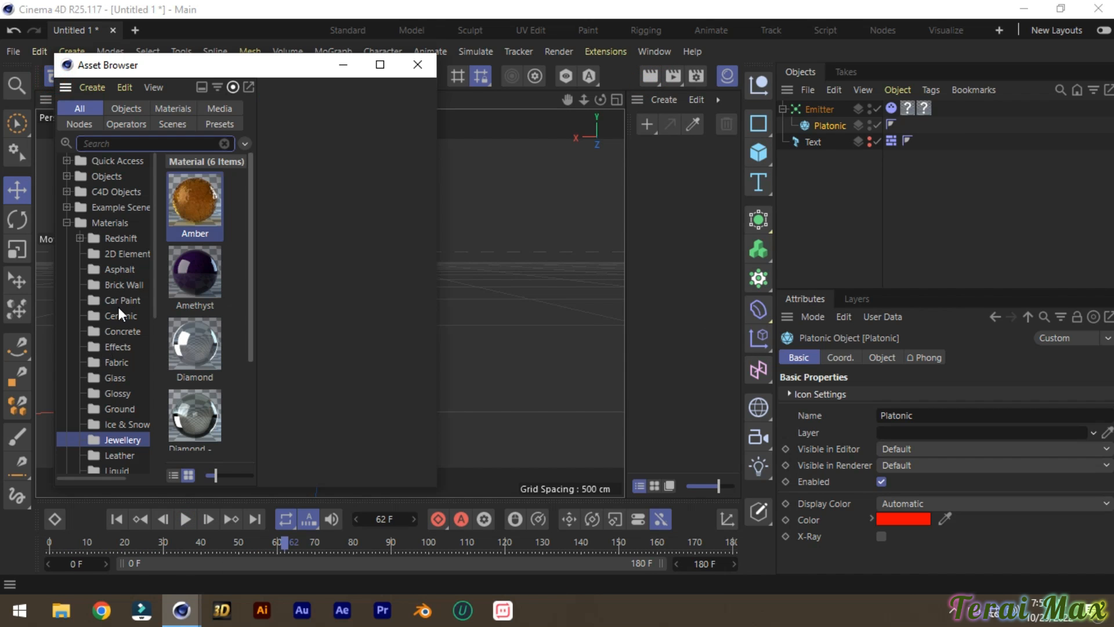
pyautogui.scroll(-5, 117, 325)
pyautogui.click(115, 280)
pyautogui.click(111, 330)
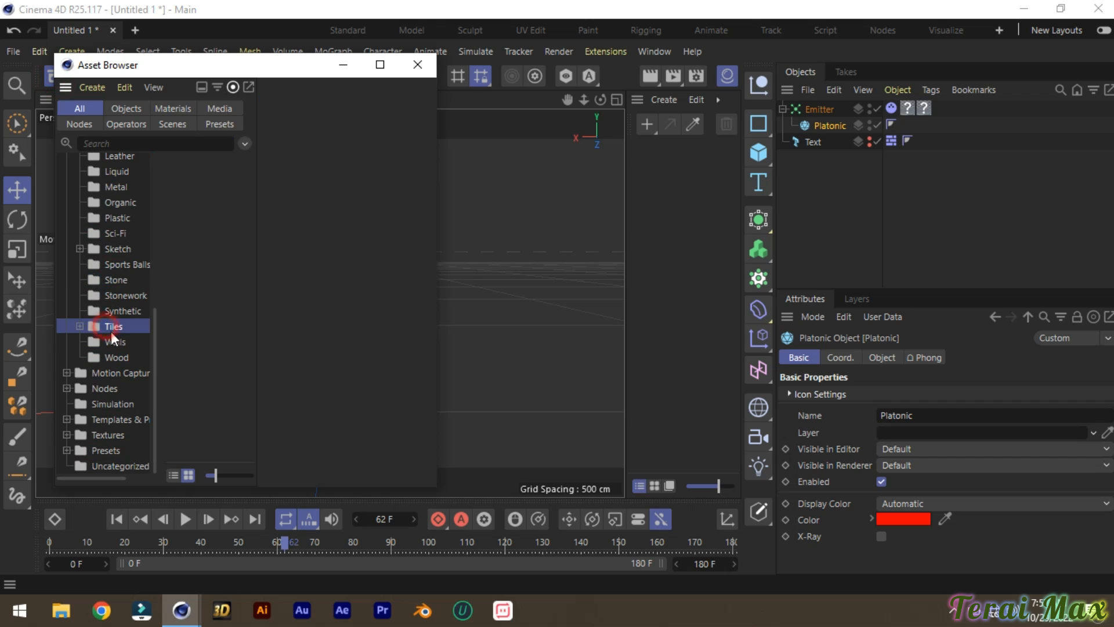
pyautogui.click(117, 311)
pyautogui.click(118, 281)
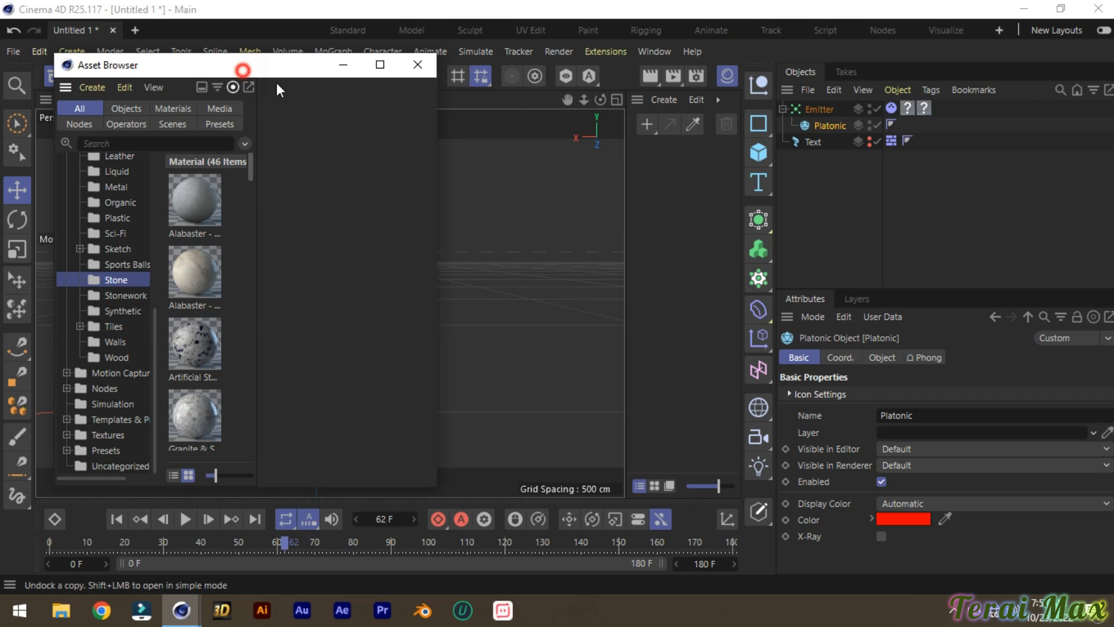
# - Move the Asset Browser clear of the viewport and look through the Walls, Wood and Stone material categories
pyautogui.moveTo(243, 70); pyautogui.dragTo(784, 79)
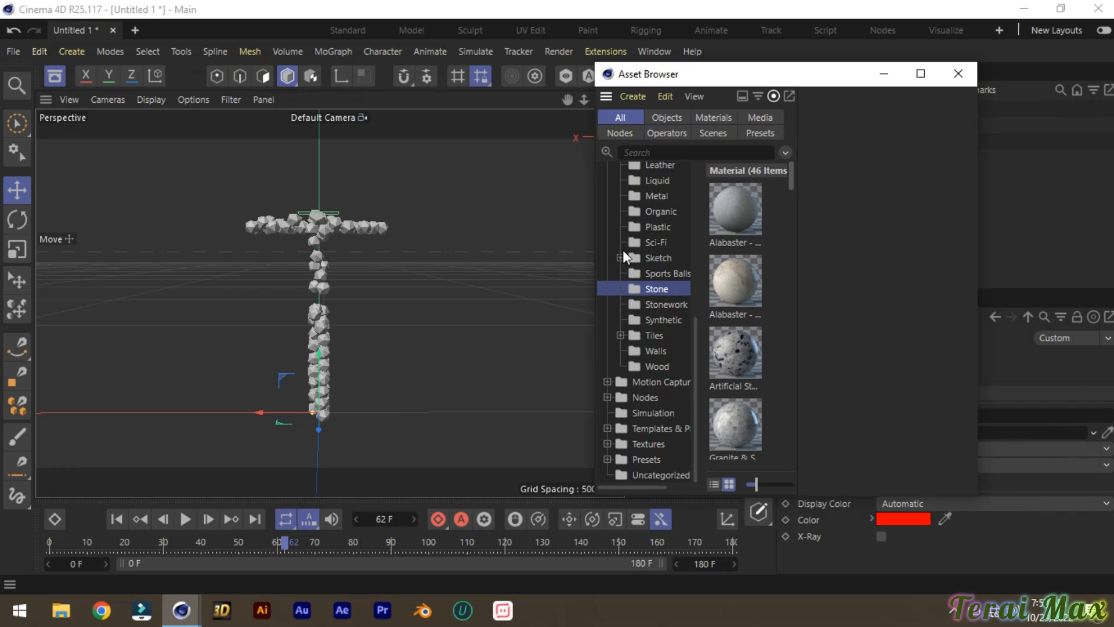
pyautogui.click(645, 429)
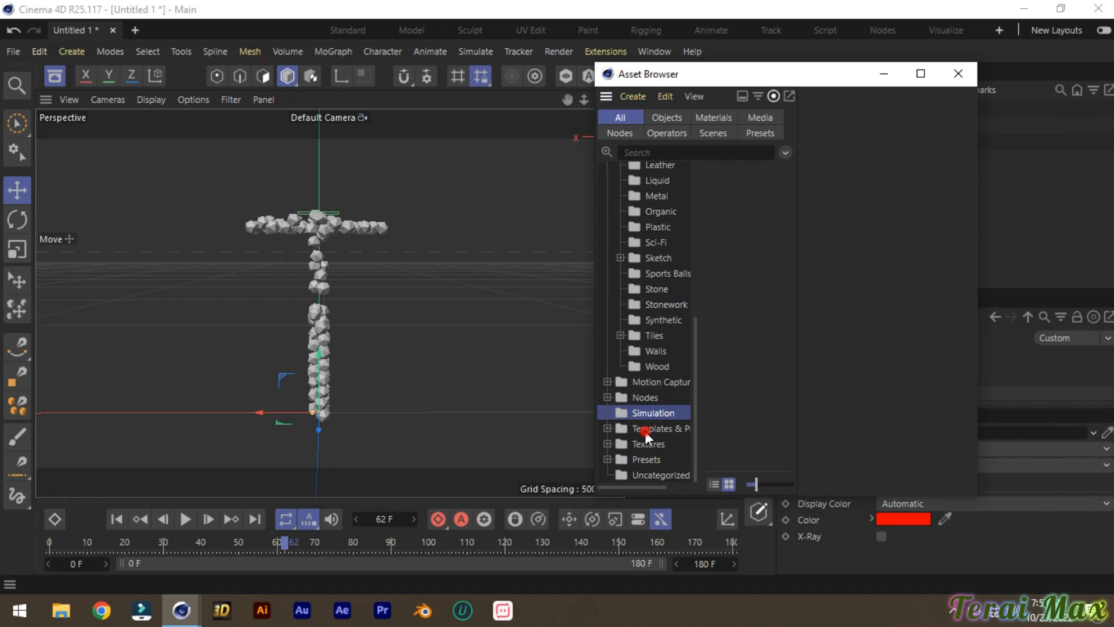
pyautogui.click(636, 352)
pyautogui.scroll(-5, 726, 340)
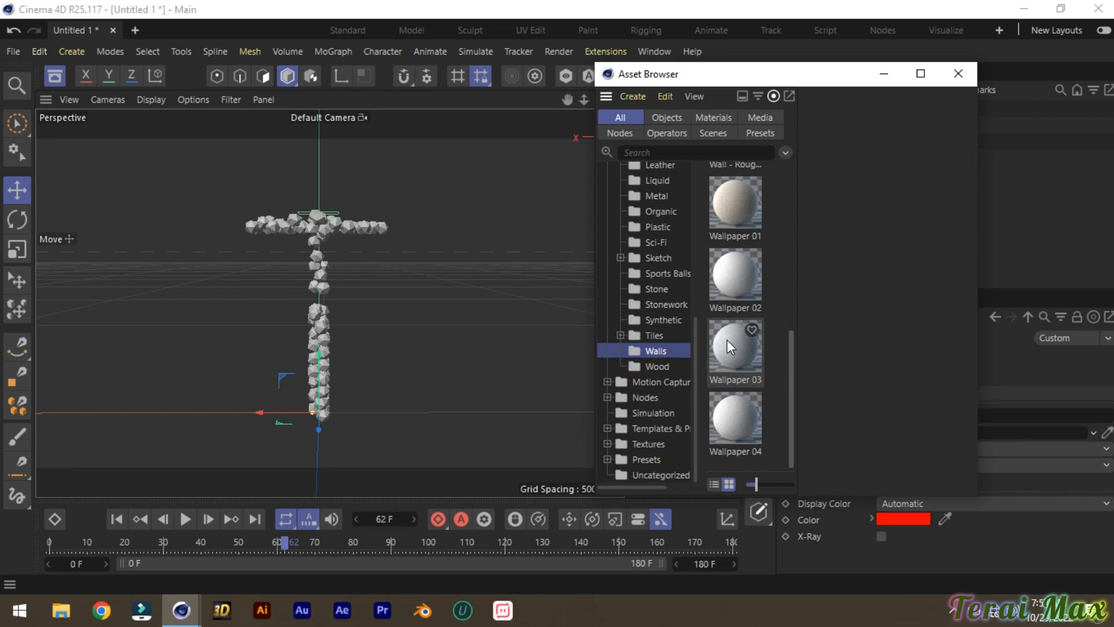
pyautogui.click(647, 366)
pyautogui.scroll(-4, 730, 317)
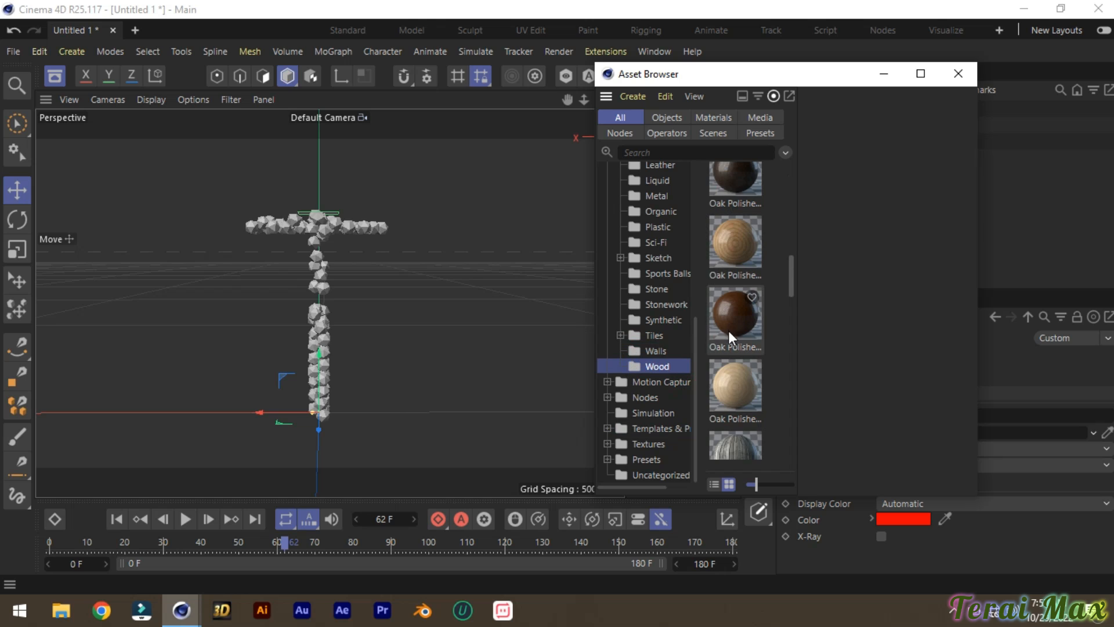
pyautogui.click(662, 289)
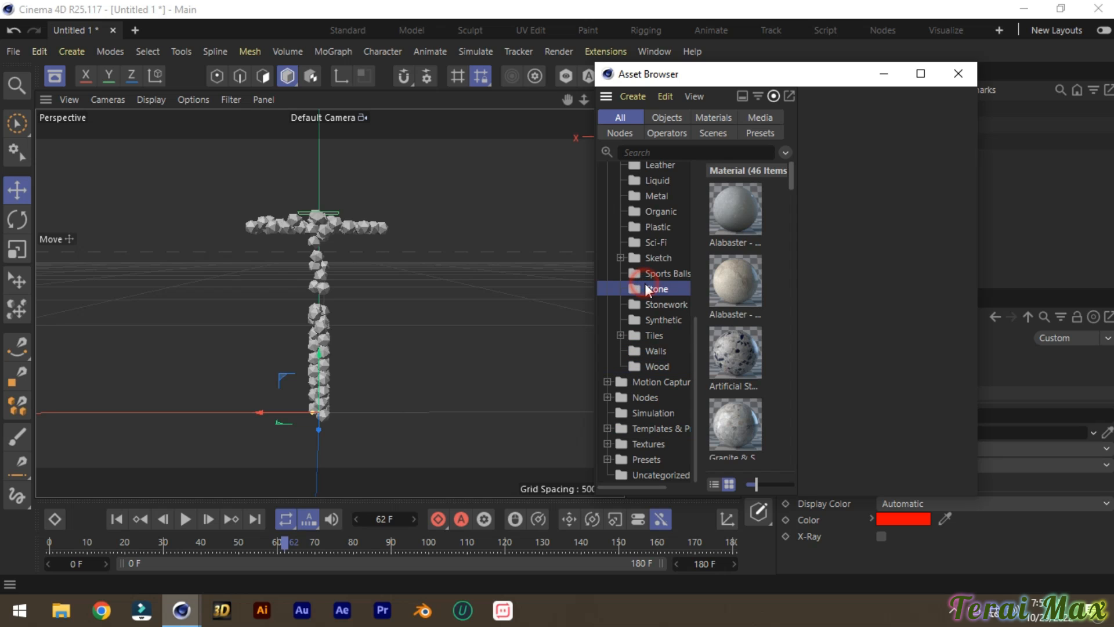
# - Apply the Sun material from the Sci-Fi category to the particle emitter and put the Asset Browser away
pyautogui.click(649, 243)
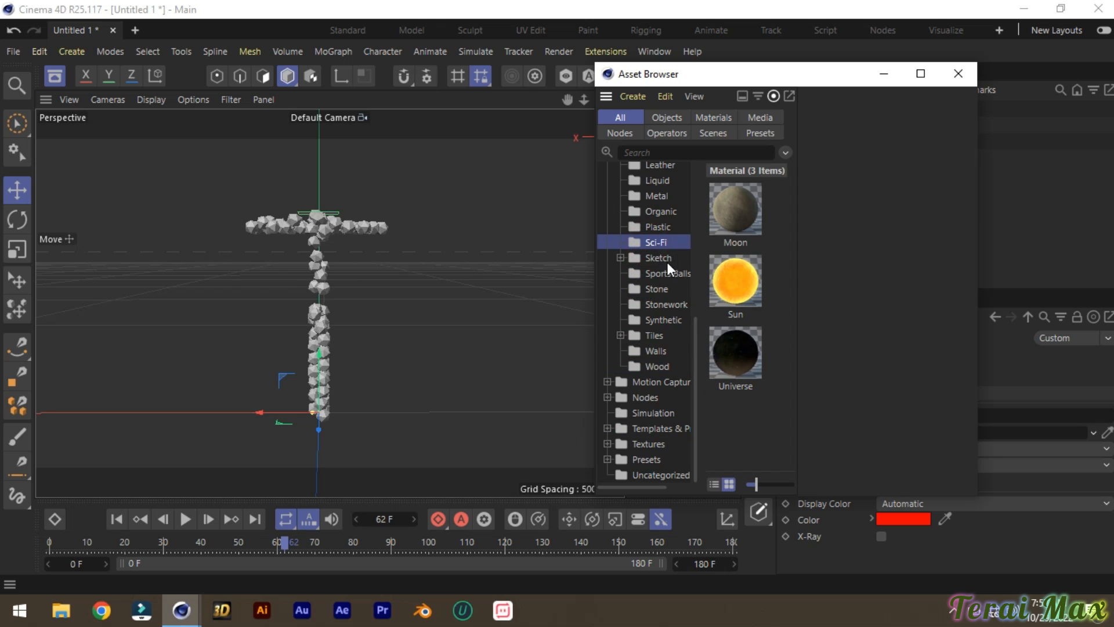
pyautogui.moveTo(734, 291); pyautogui.dragTo(313, 239)
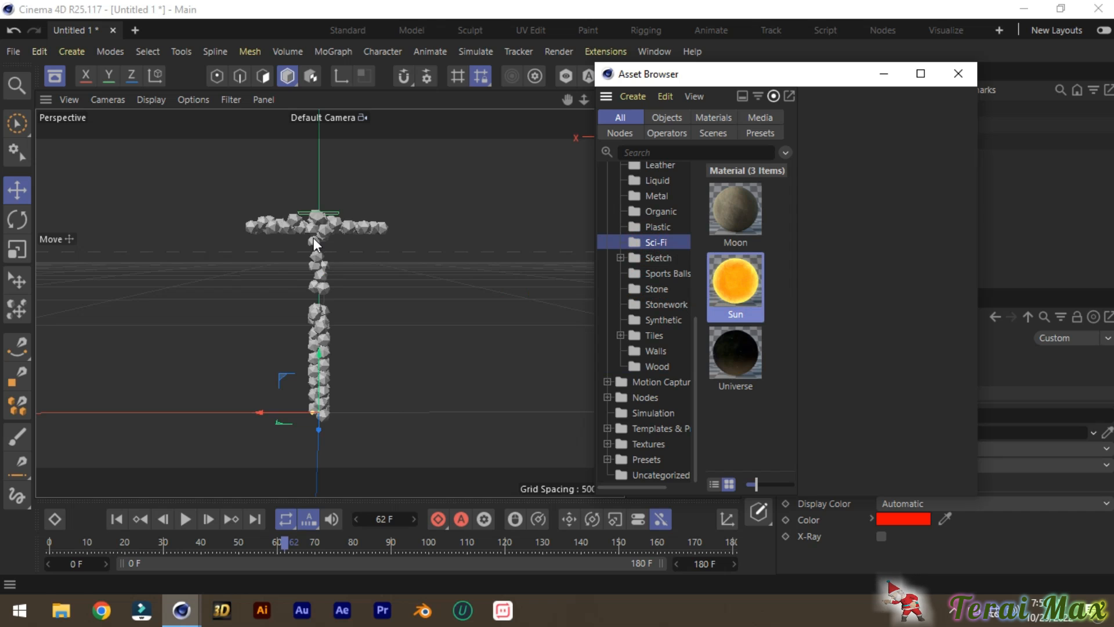
pyautogui.click(527, 240)
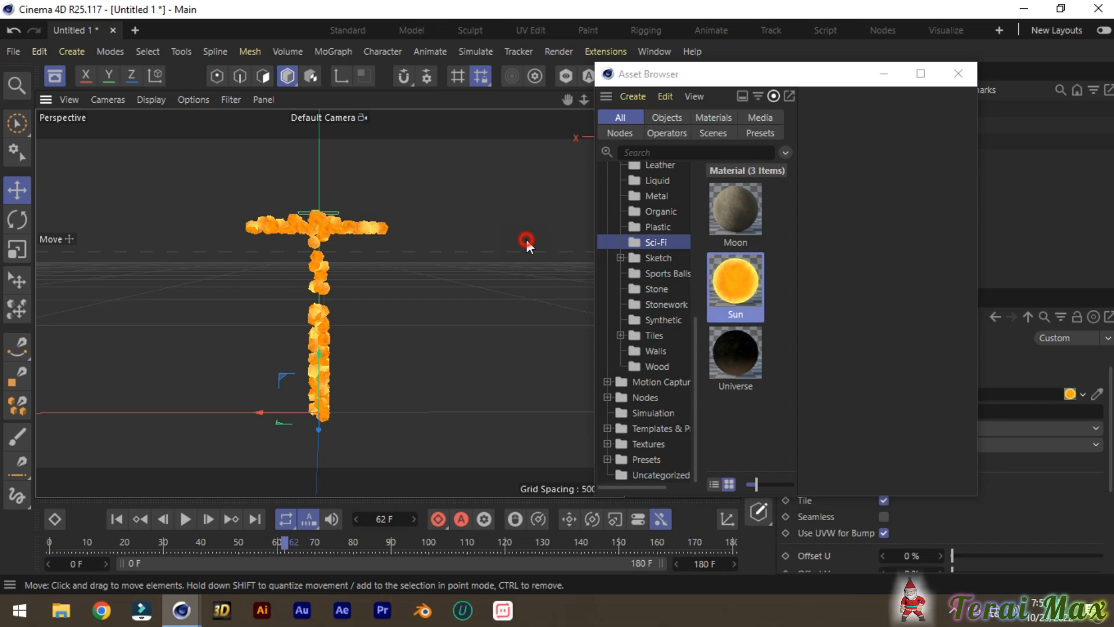
pyautogui.click(878, 79)
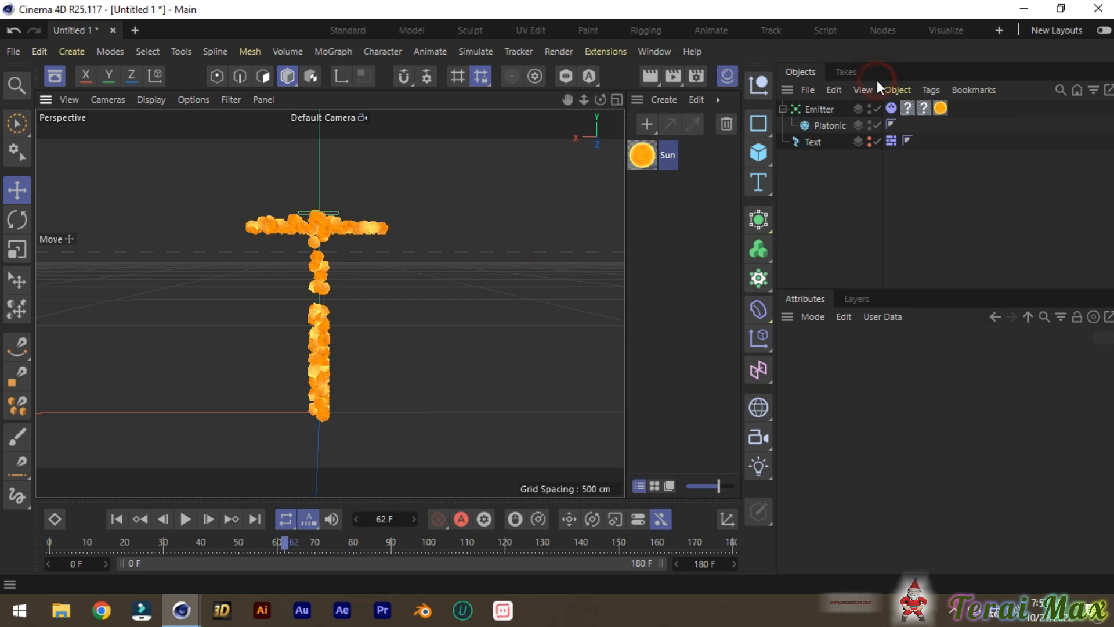
# - Play the particle simulation, orbit around the letter T to check the Sun material, and render the active view
pyautogui.click(9, 584)
pyautogui.click(261, 569)
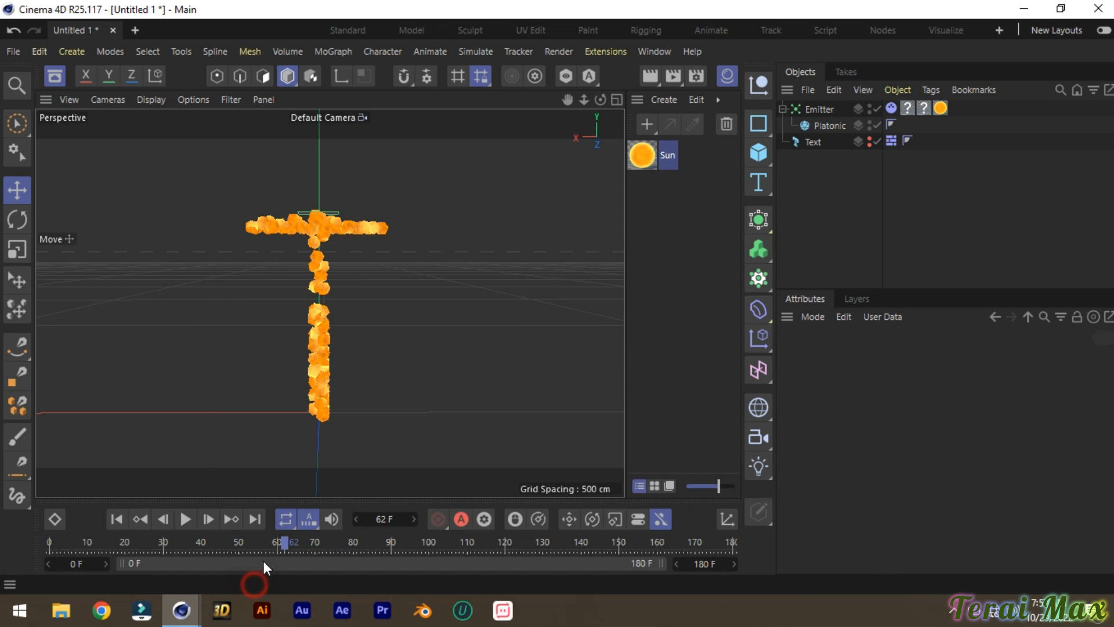
pyautogui.click(182, 525)
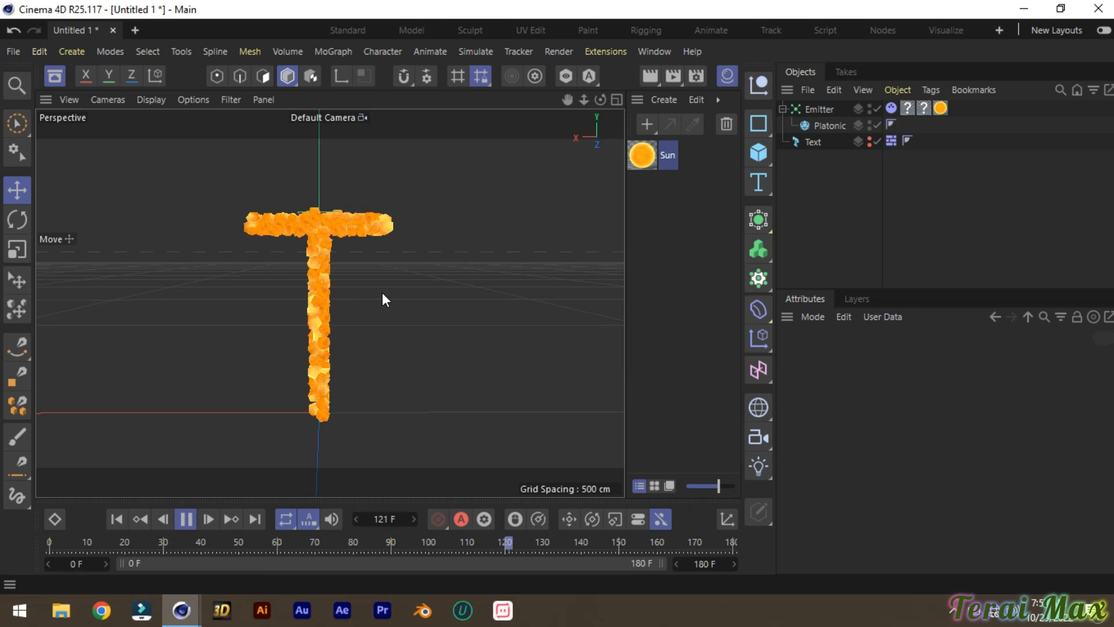
pyautogui.middleClick(403, 258)
pyautogui.middleClick(193, 240)
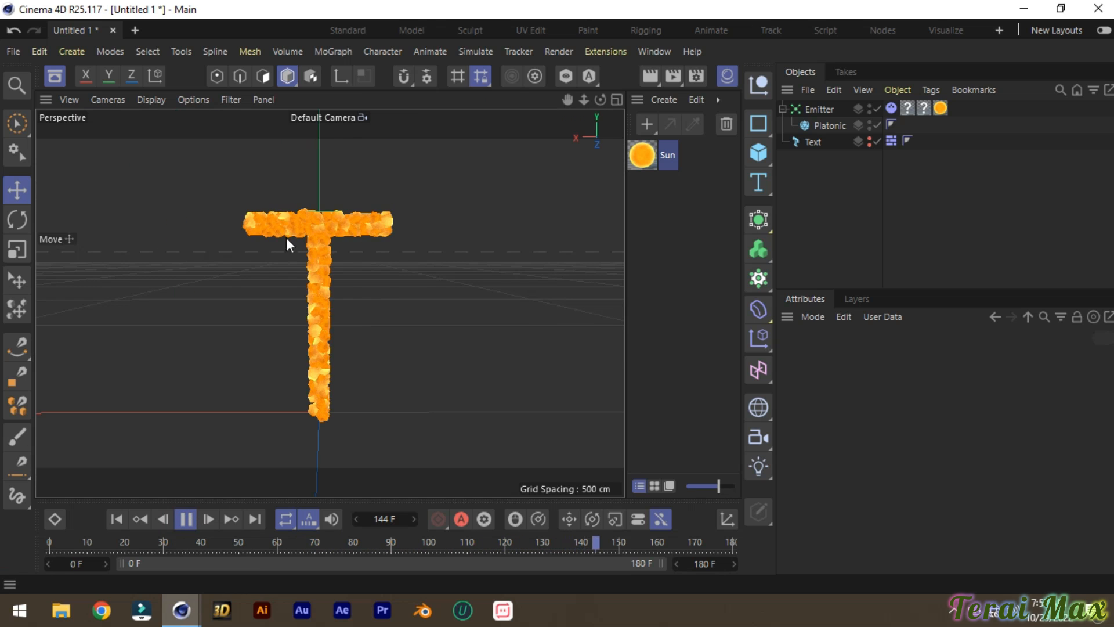
pyautogui.moveTo(599, 101); pyautogui.dragTo(603, 99)
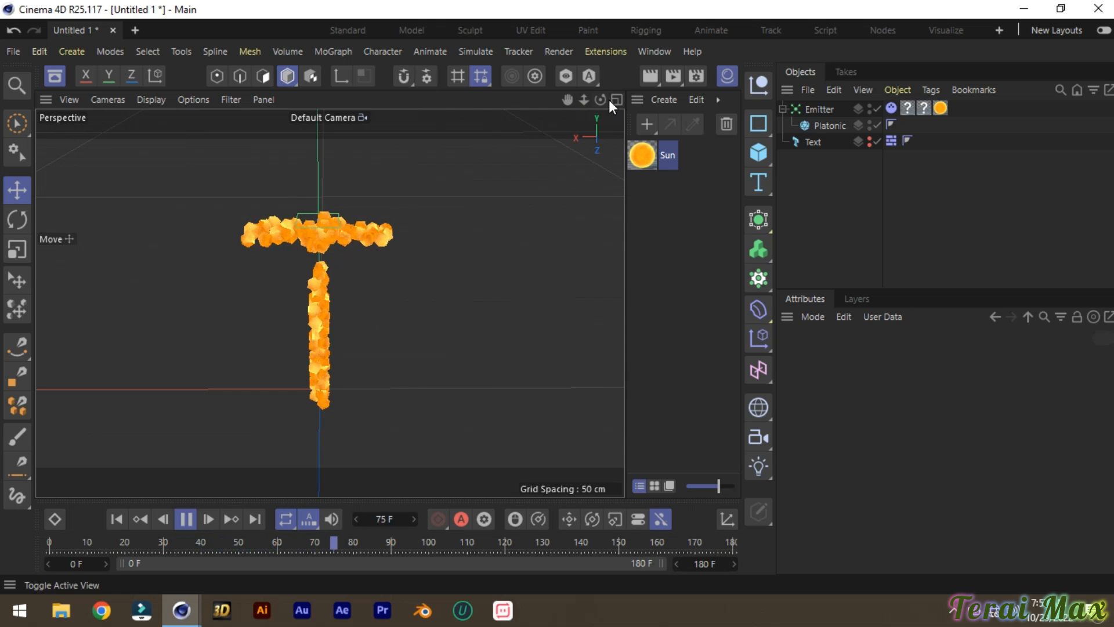
pyautogui.moveTo(601, 101); pyautogui.dragTo(602, 100)
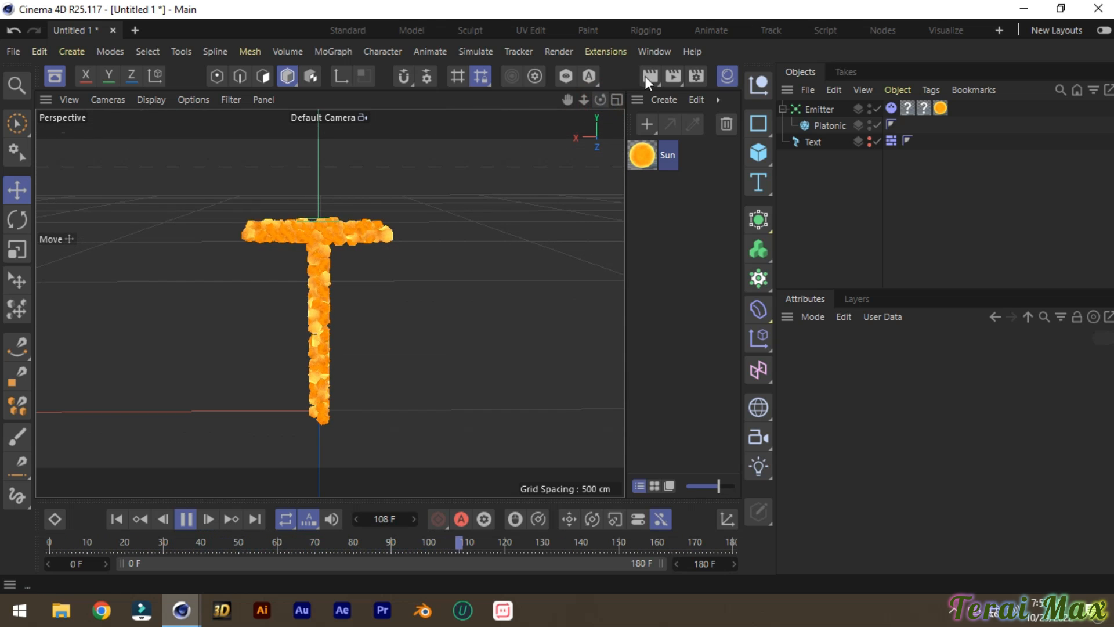
pyautogui.click(648, 75)
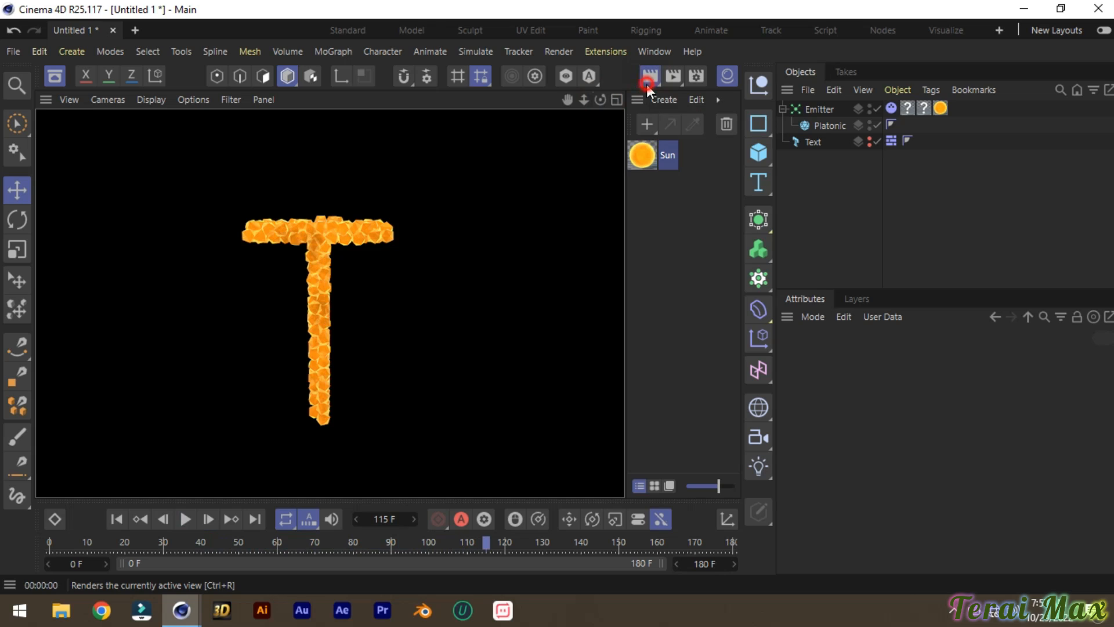